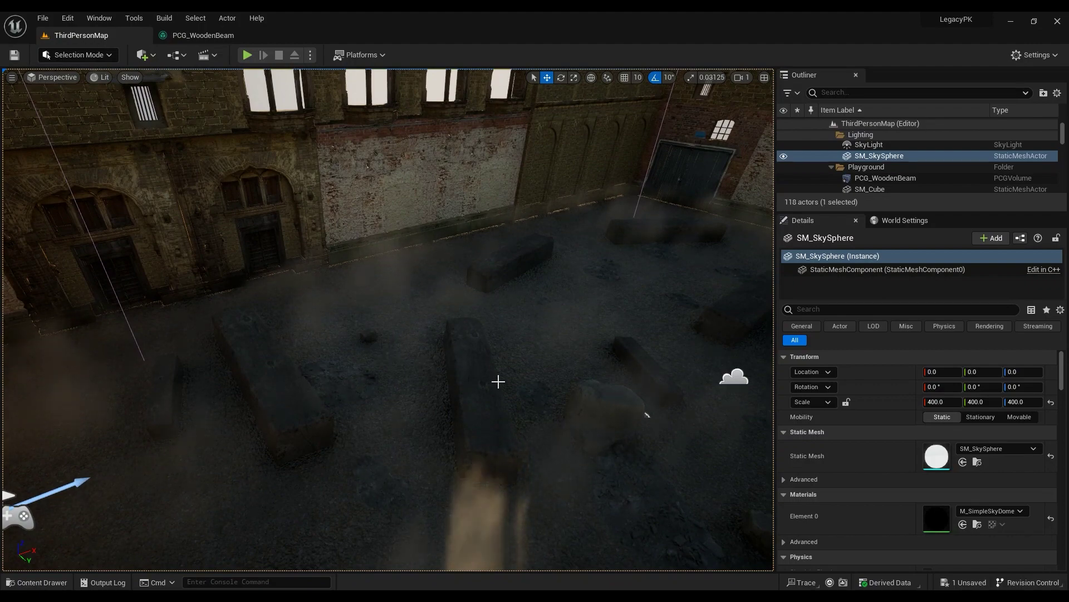
Inspect the courtyard level and select the PCG volume that holds the scattered beams and rocks.
{"action": "right_click_drag", "start_coordinate": [435, 380], "coordinate": [649, 387]}
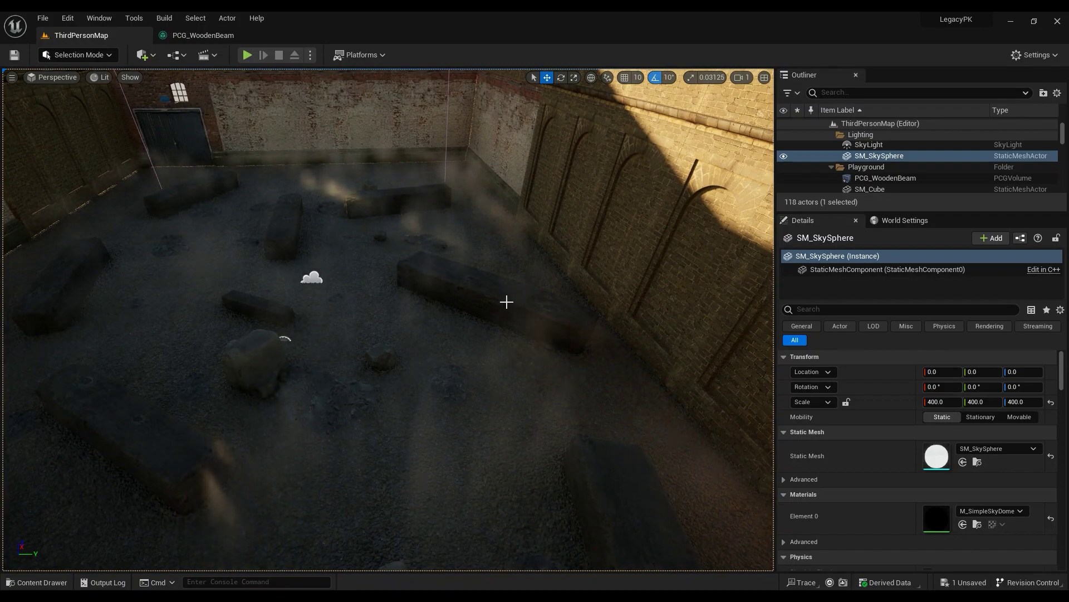
{"action": "right_click_drag", "start_coordinate": [514, 323], "coordinate": [518, 315]}
{"action": "right_click_drag", "start_coordinate": [466, 363], "coordinate": [393, 379]}
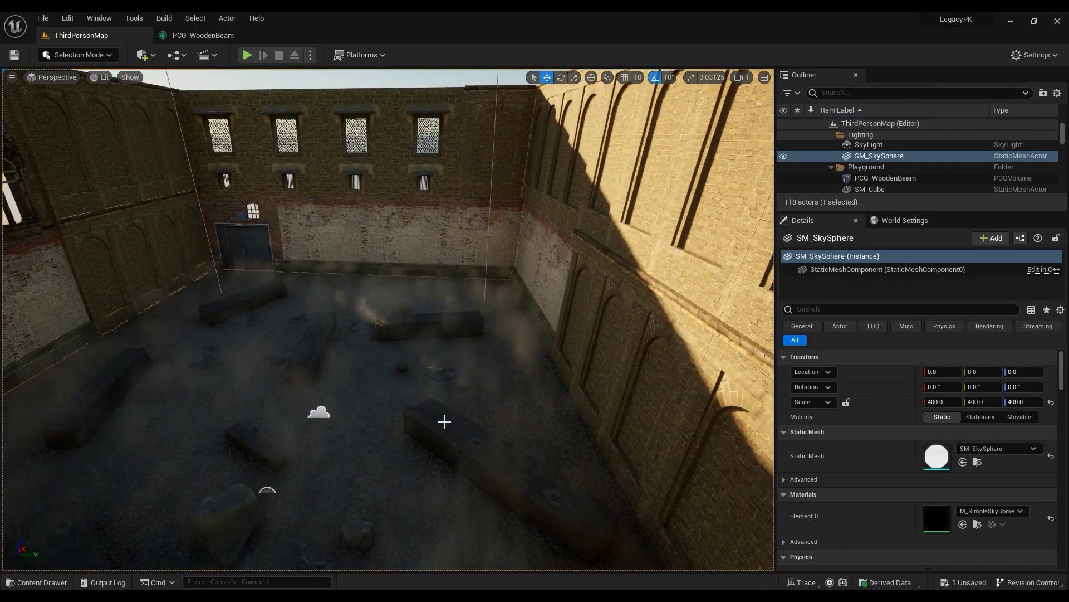
{"action": "right_click_drag", "start_coordinate": [461, 465], "coordinate": [463, 460]}
{"action": "left_click", "coordinate": [465, 458]}
{"action": "mouse_move", "coordinate": [462, 359]}
{"action": "right_mouse_down"}
{"action": "mouse_move", "coordinate": [454, 380]}
{"action": "mouse_move", "coordinate": [462, 359]}
{"action": "right_mouse_up"}
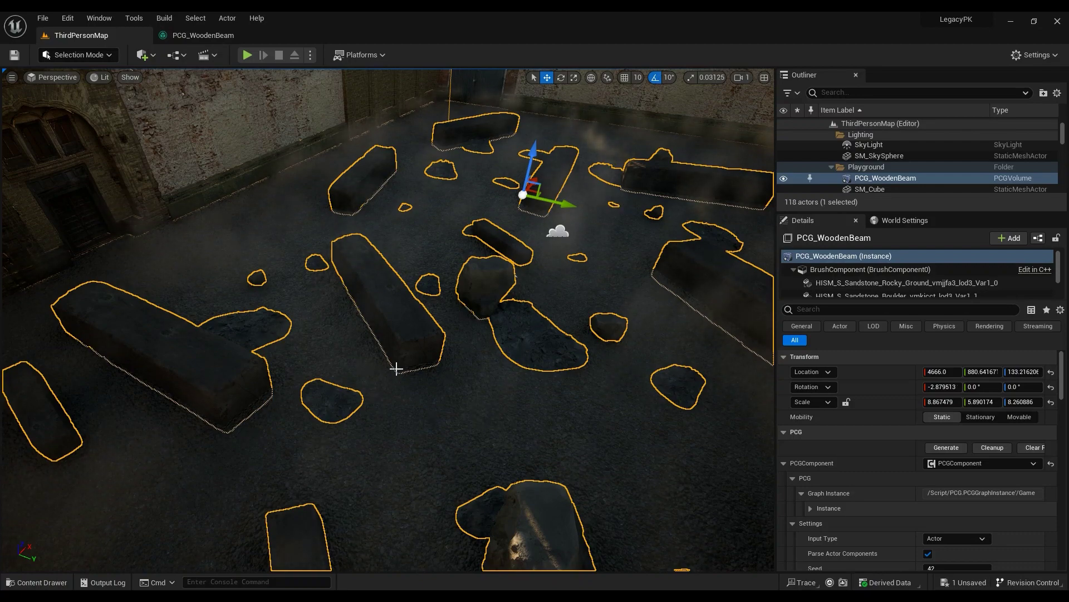
{"action": "mouse_move", "coordinate": [478, 422]}
{"action": "right_mouse_down"}
{"action": "mouse_move", "coordinate": [454, 454]}
{"action": "mouse_move", "coordinate": [478, 423]}
{"action": "right_mouse_up"}
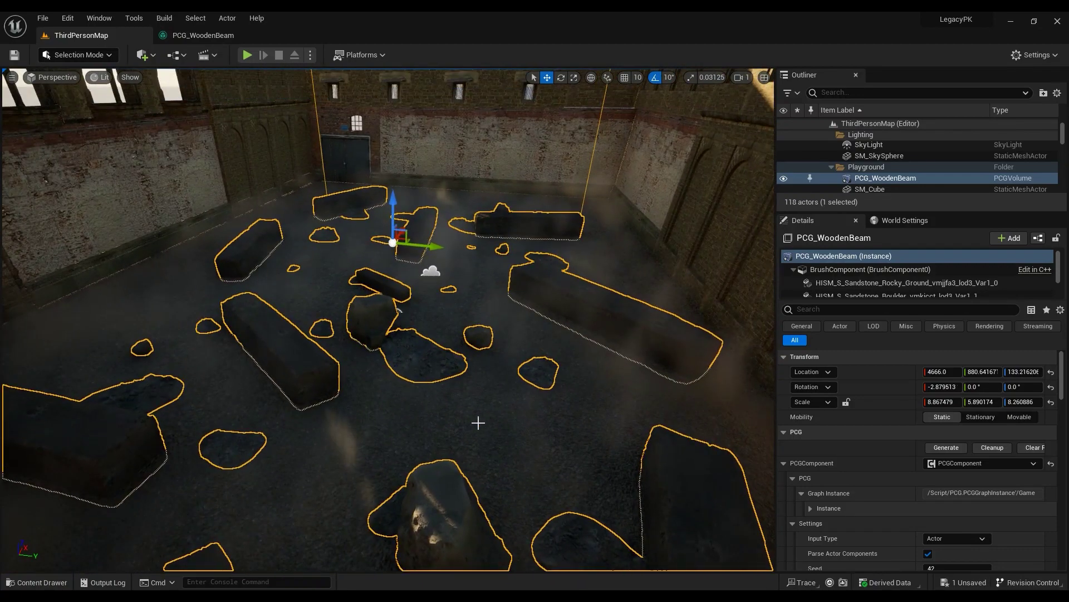
Select the floor actor in the level and open its BP_Floor blueprint from the Blueprints content folder.
{"action": "left_click", "coordinate": [462, 428]}
{"action": "right_click_drag", "start_coordinate": [534, 345], "coordinate": [420, 339]}
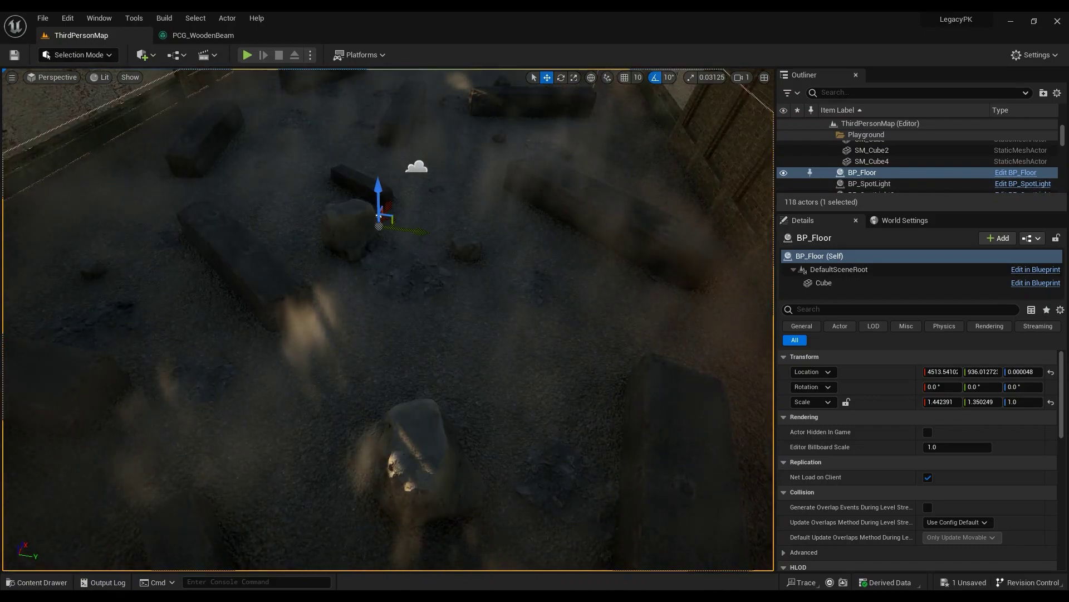
{"action": "left_click", "coordinate": [63, 584]}
{"action": "left_click", "coordinate": [226, 388]}
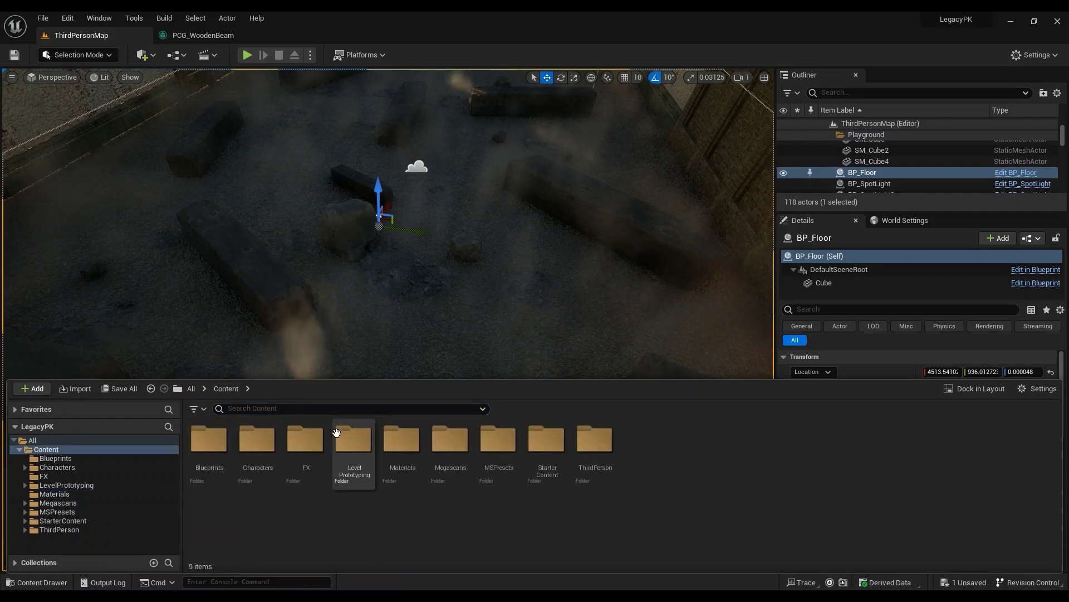
{"action": "double_click", "coordinate": [209, 440]}
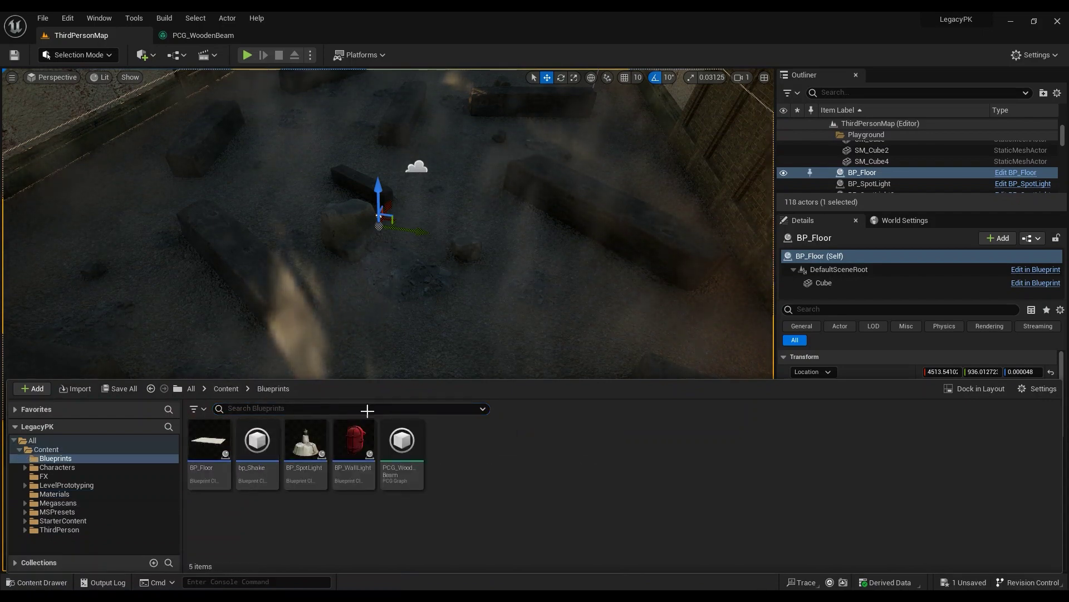
{"action": "right_click", "coordinate": [450, 455]}
{"action": "left_click", "coordinate": [501, 119]}
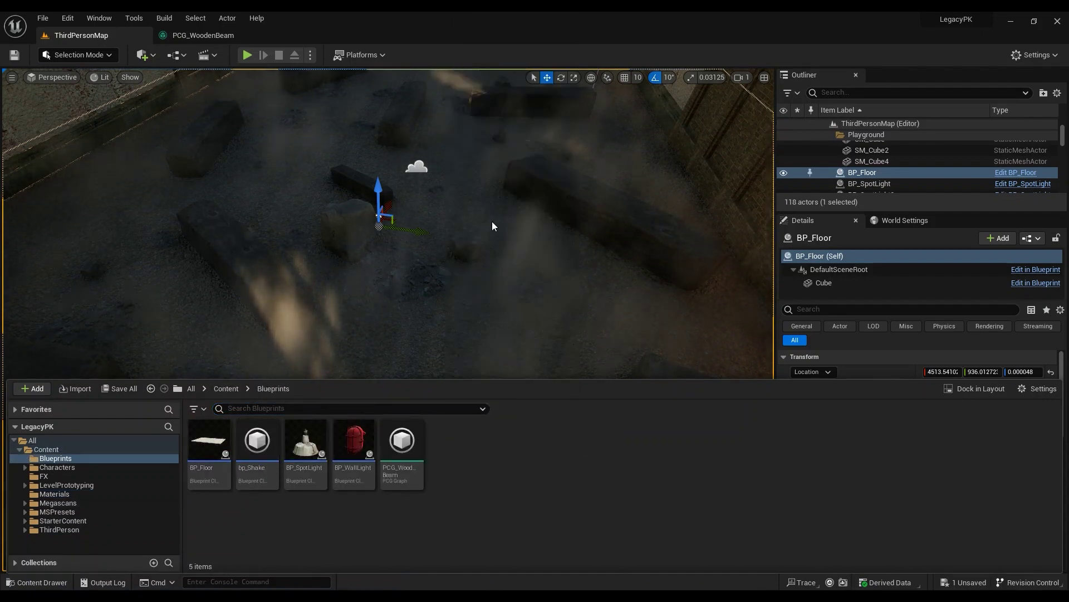
{"action": "left_click", "coordinate": [690, 410]}
{"action": "left_click", "coordinate": [215, 465]}
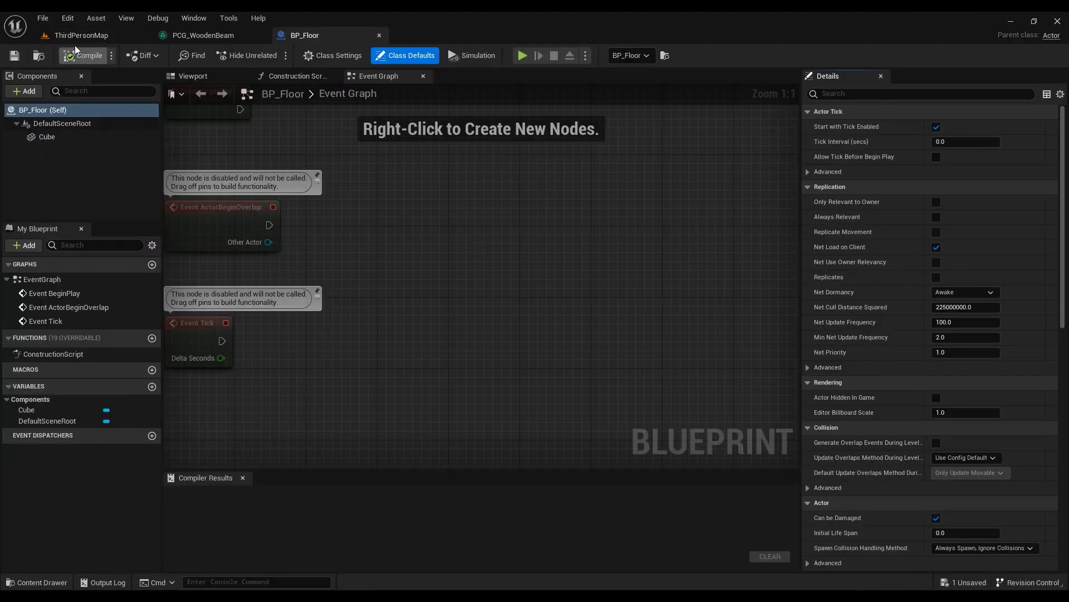
Return to ThirdPersonMap and select the Cube component of the floor actor.
{"action": "left_click", "coordinate": [94, 36]}
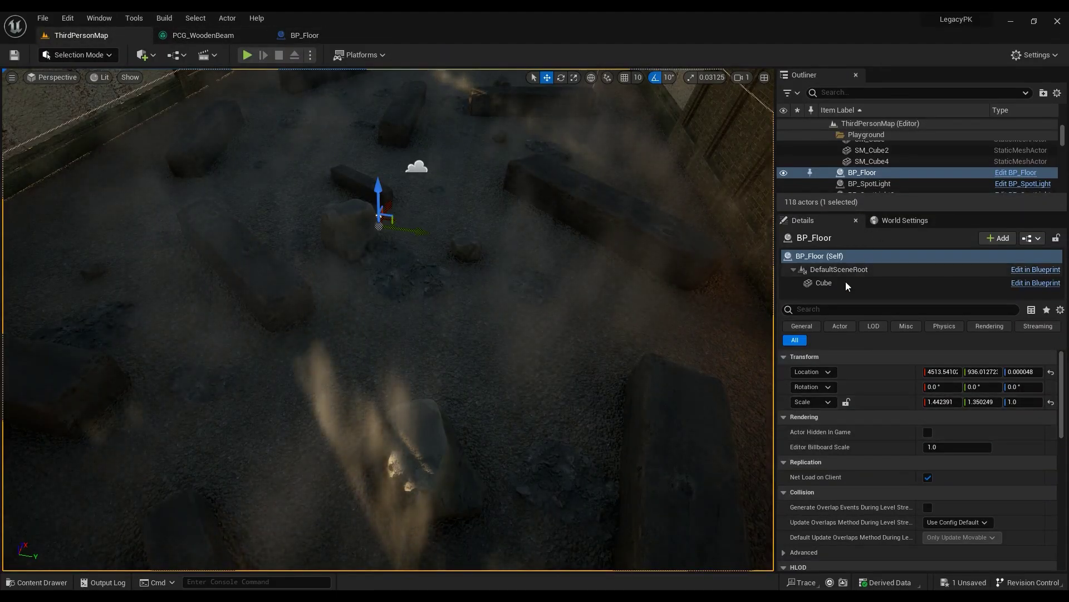
{"action": "left_click", "coordinate": [823, 283]}
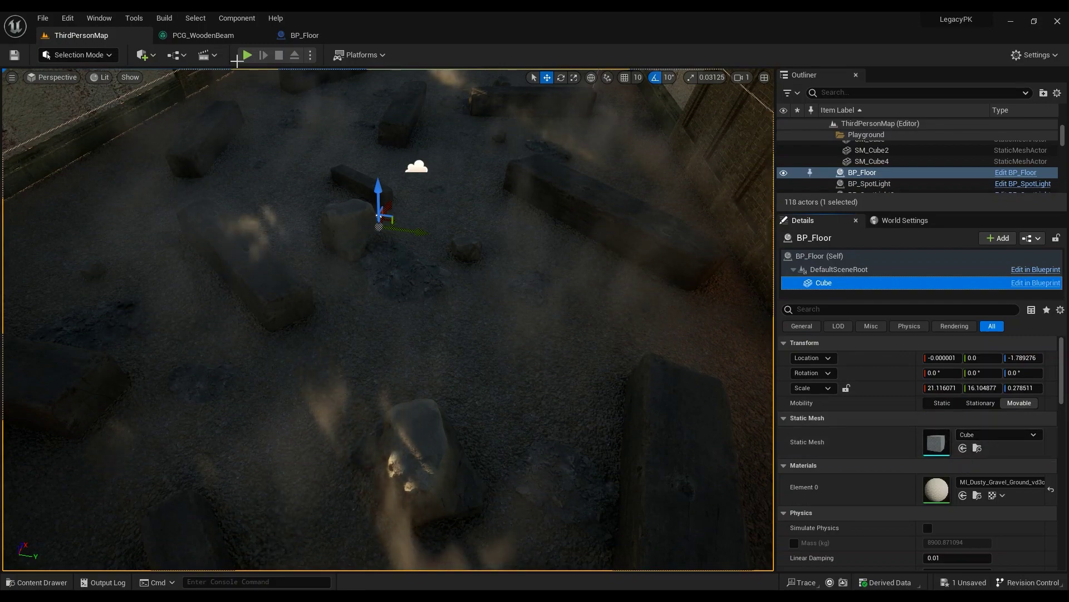
{"action": "left_click", "coordinate": [303, 35]}
{"action": "left_click", "coordinate": [35, 91]}
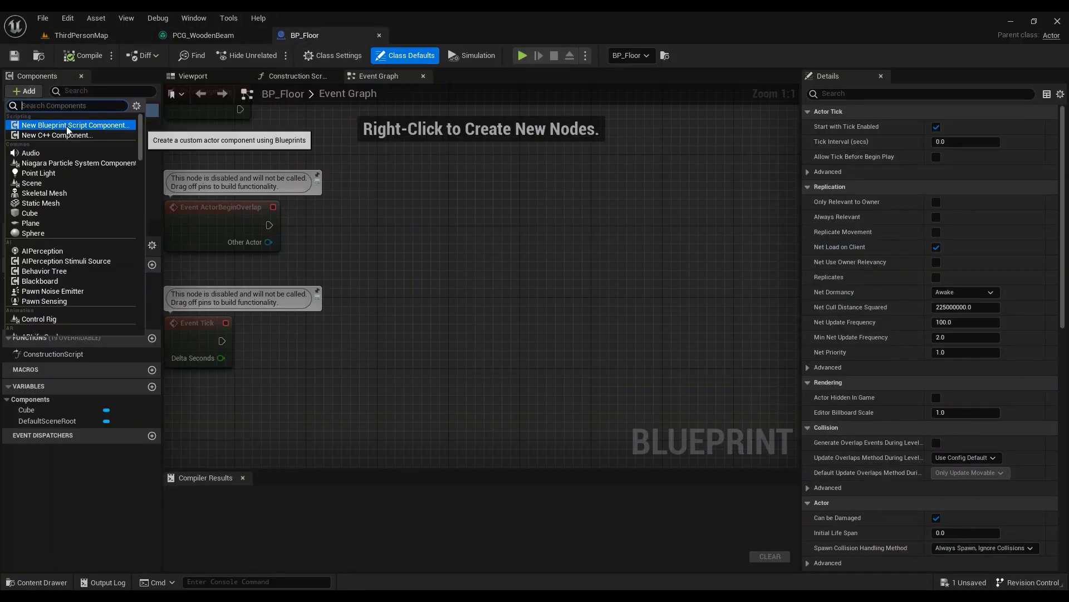
{"action": "type", "text": "cub"}
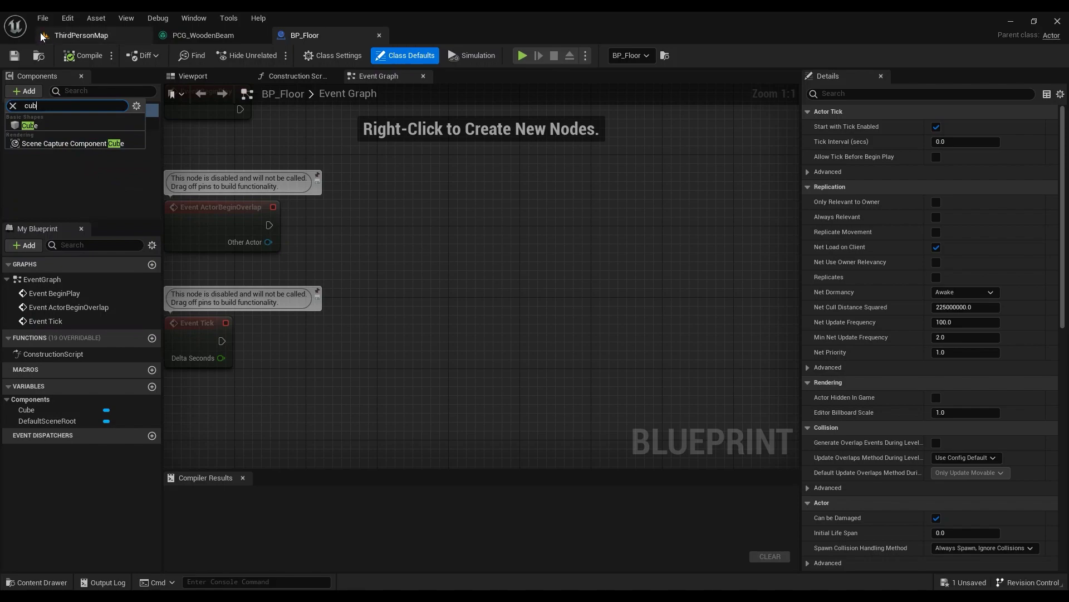
{"action": "left_click", "coordinate": [82, 36]}
{"action": "key", "text": "w"}
{"action": "right_click_drag", "start_coordinate": [501, 199], "coordinate": [625, 199]}
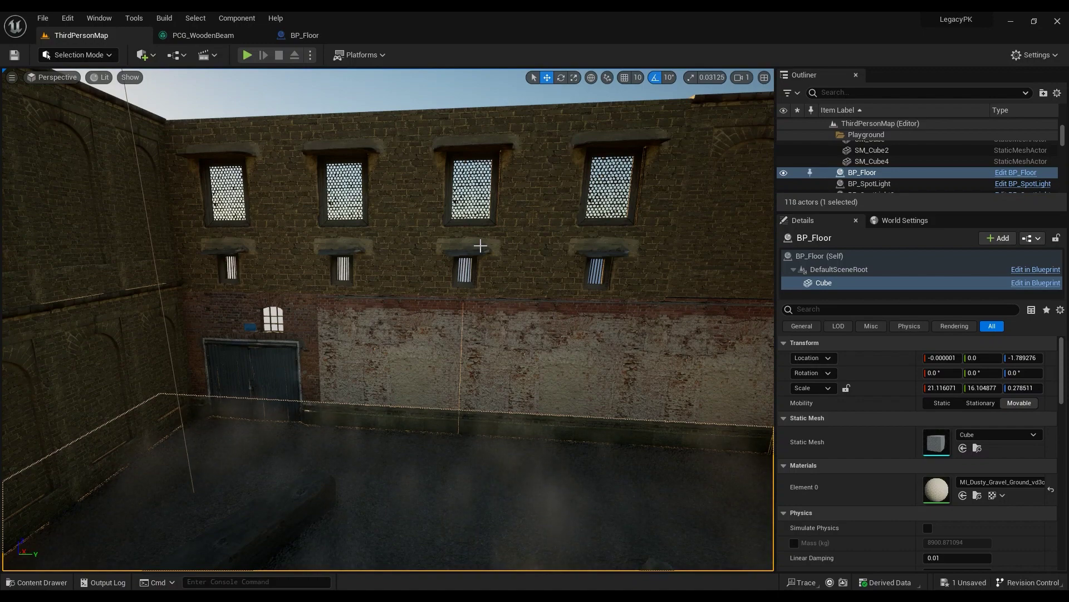
Select the Cube component in the BP_Floor blueprint and view it in the blueprint's 3D viewport.
{"action": "left_click", "coordinate": [300, 36]}
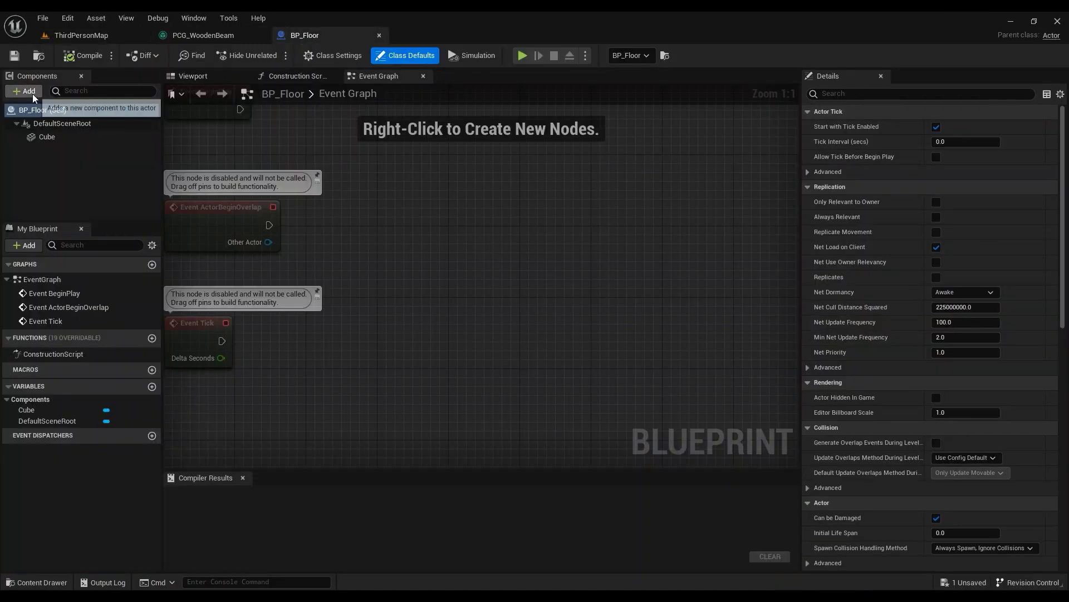
{"action": "left_click", "coordinate": [41, 138]}
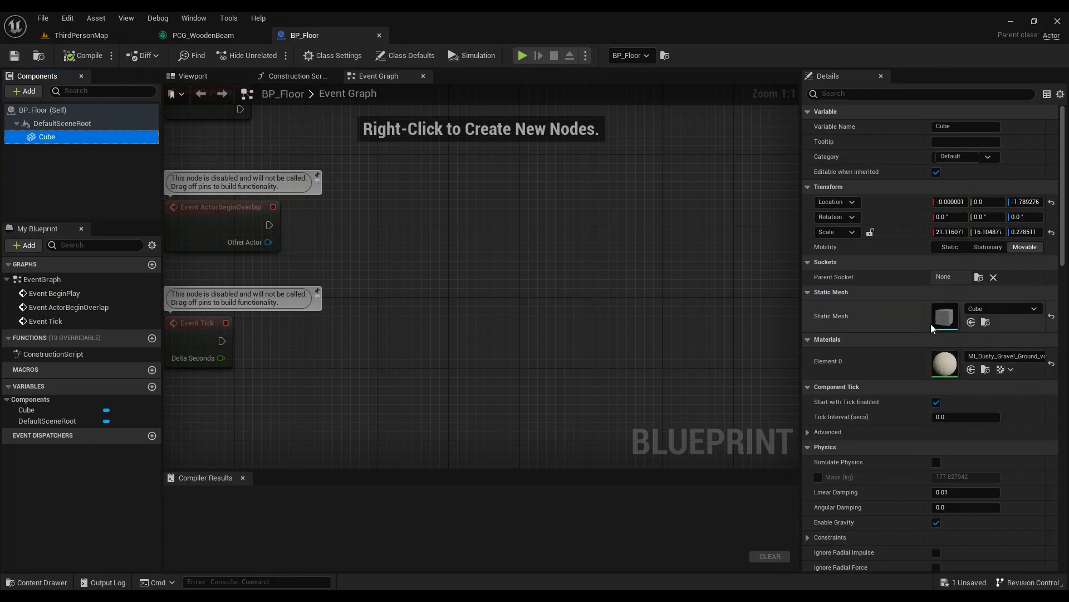
{"action": "left_click", "coordinate": [196, 76]}
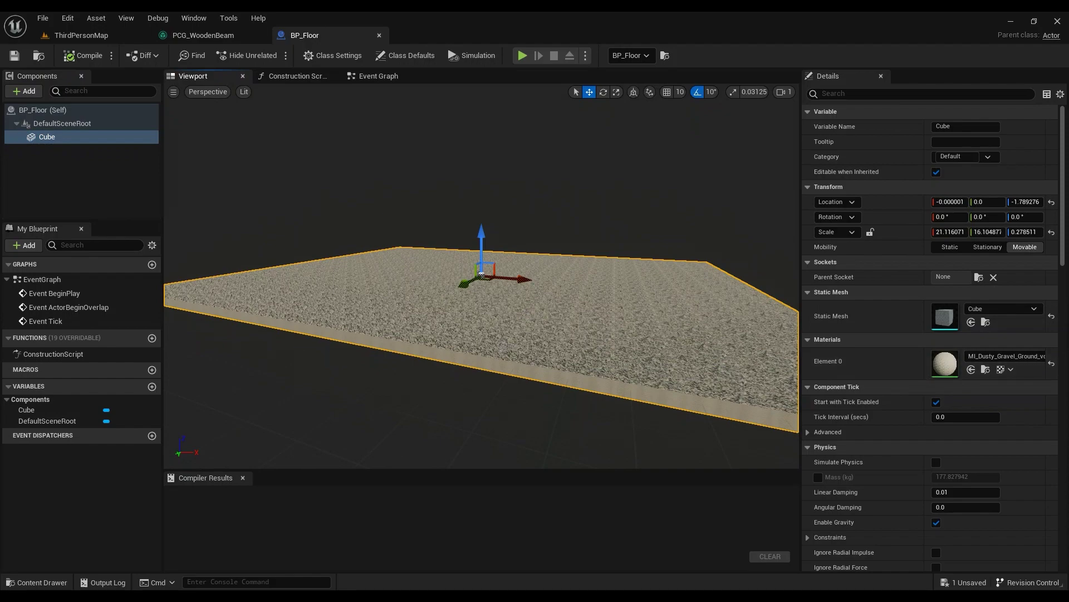
Compile the BP_Floor blueprint, then close it and return to ThirdPersonMap.
{"action": "left_click", "coordinate": [84, 55]}
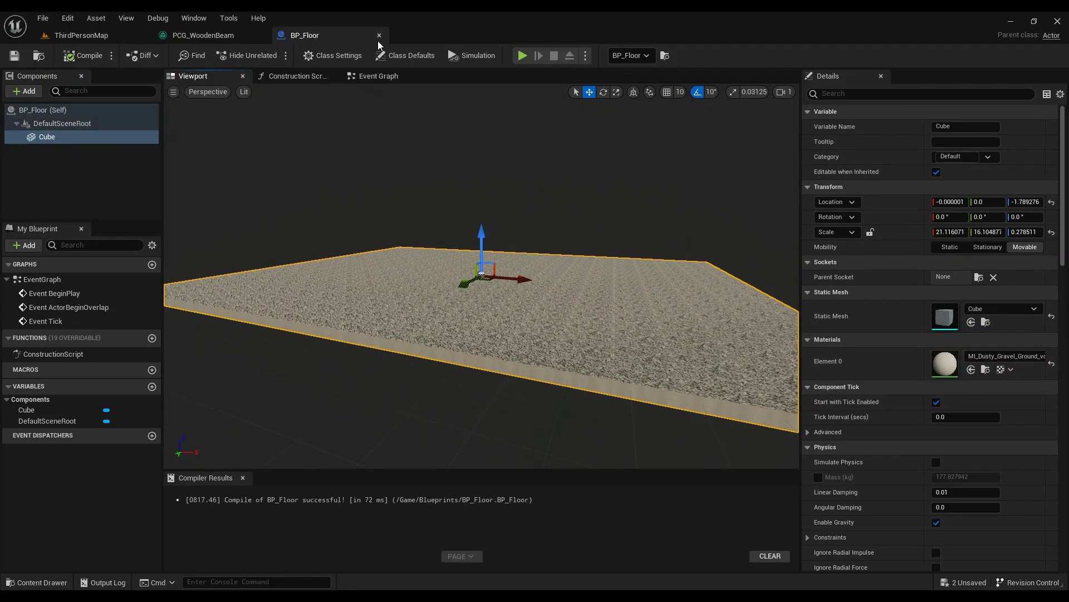
{"action": "left_click", "coordinate": [379, 35]}
{"action": "left_click", "coordinate": [75, 36]}
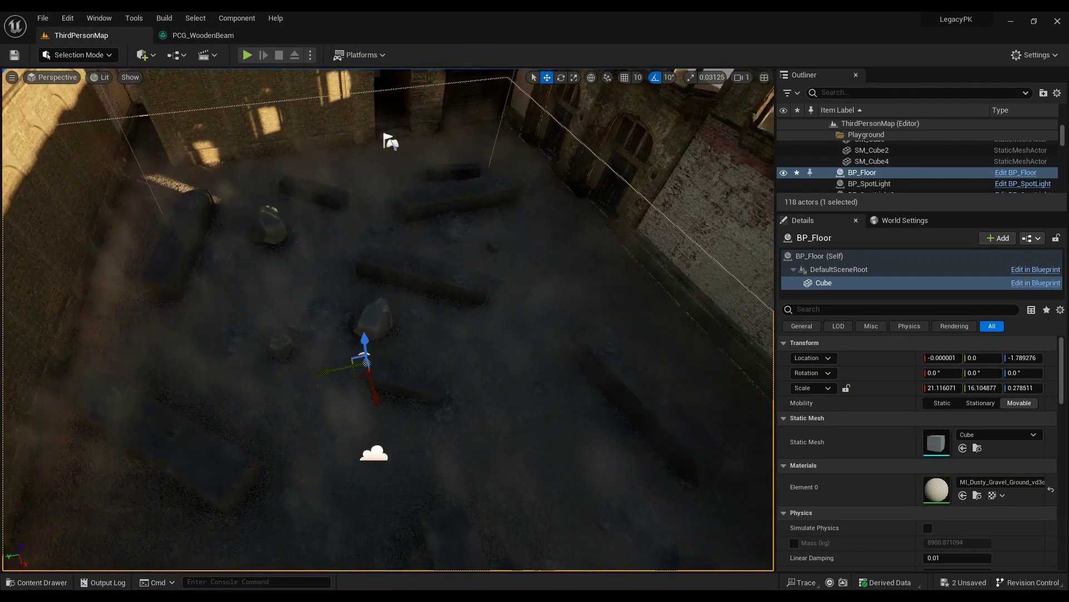
Locate the BP_Floor asset in the Blueprints folder and select the PCG_WoodenBeam volume in the level.
{"action": "right_click_drag", "start_coordinate": [334, 312], "coordinate": [385, 296]}
{"action": "left_click", "coordinate": [52, 582]}
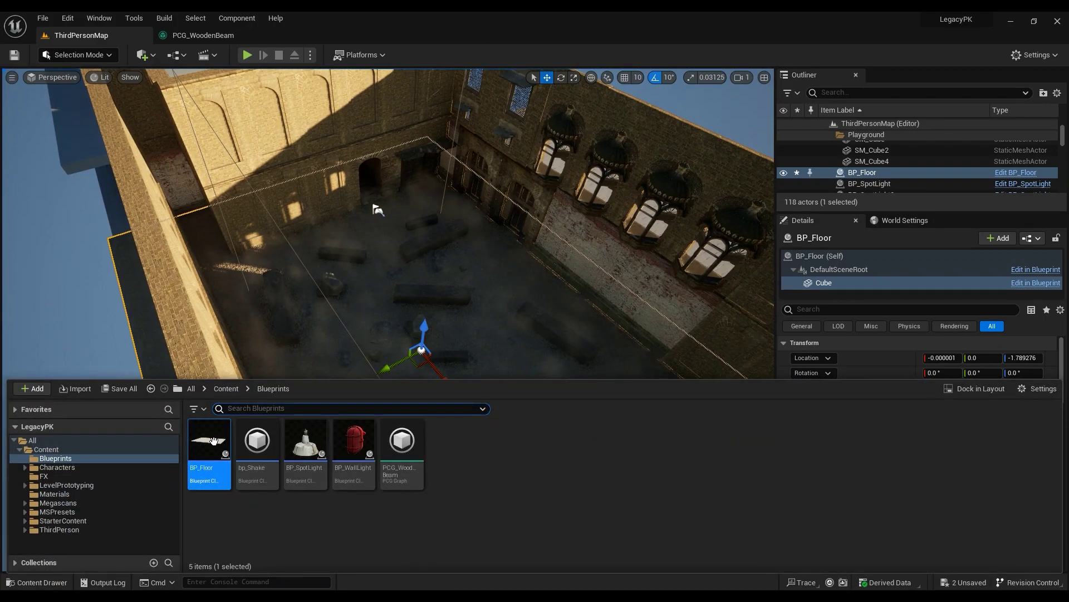
{"action": "left_click_drag", "start_coordinate": [213, 441], "coordinate": [61, 585]}
{"action": "right_click_drag", "start_coordinate": [526, 331], "coordinate": [660, 327]}
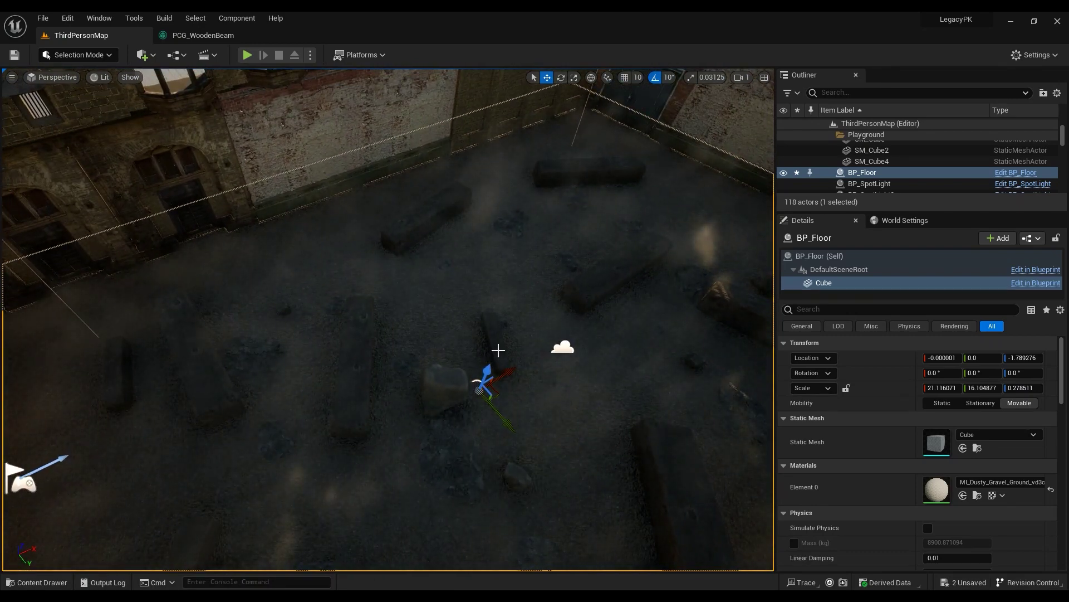
{"action": "left_click", "coordinate": [444, 388]}
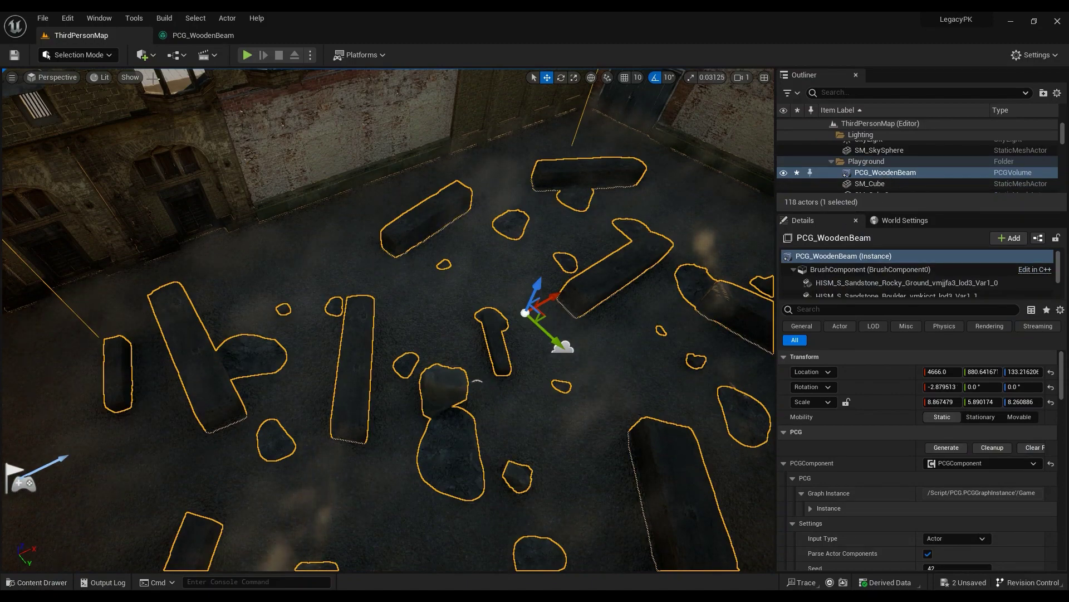
Search the plugins for "proced" to check that the Procedural Content Generation Framework plugins are enabled.
{"action": "left_click", "coordinate": [67, 18]}
{"action": "left_click", "coordinate": [94, 192]}
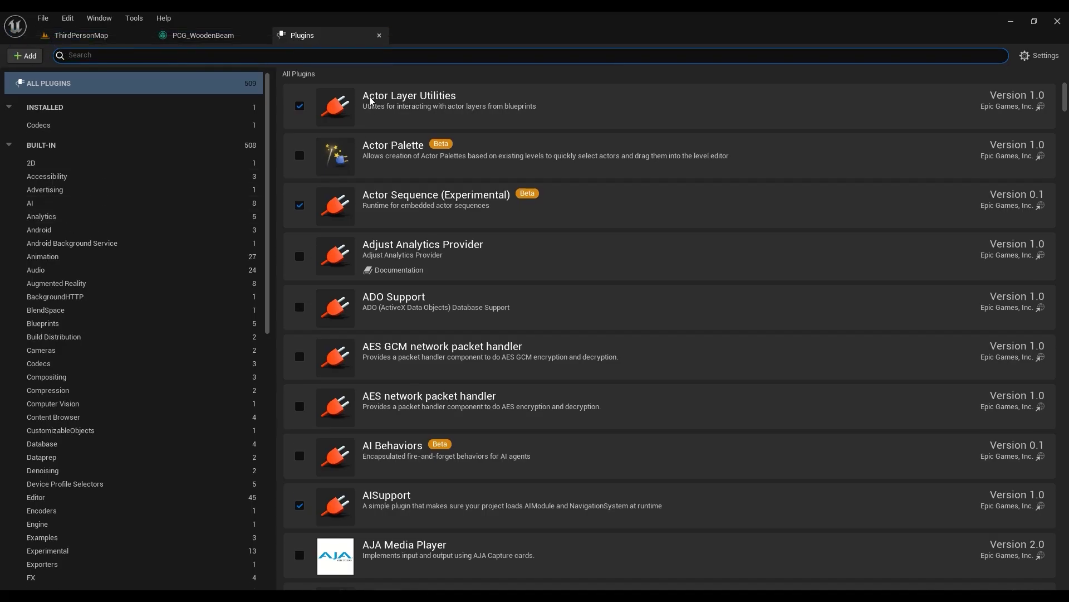
{"action": "type", "text": "proced"}
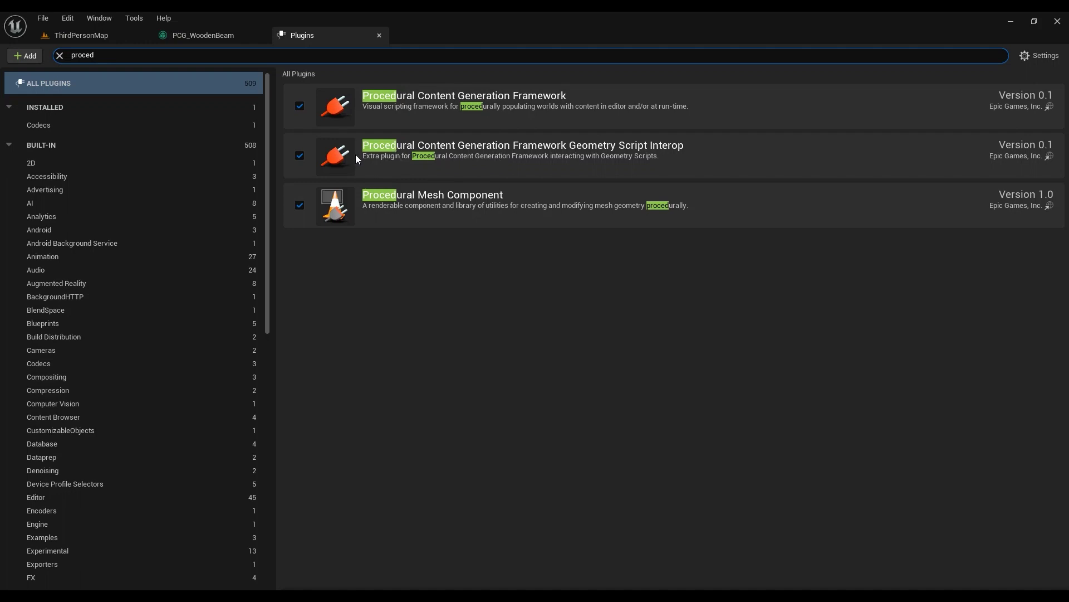
{"action": "left_click", "coordinate": [379, 36]}
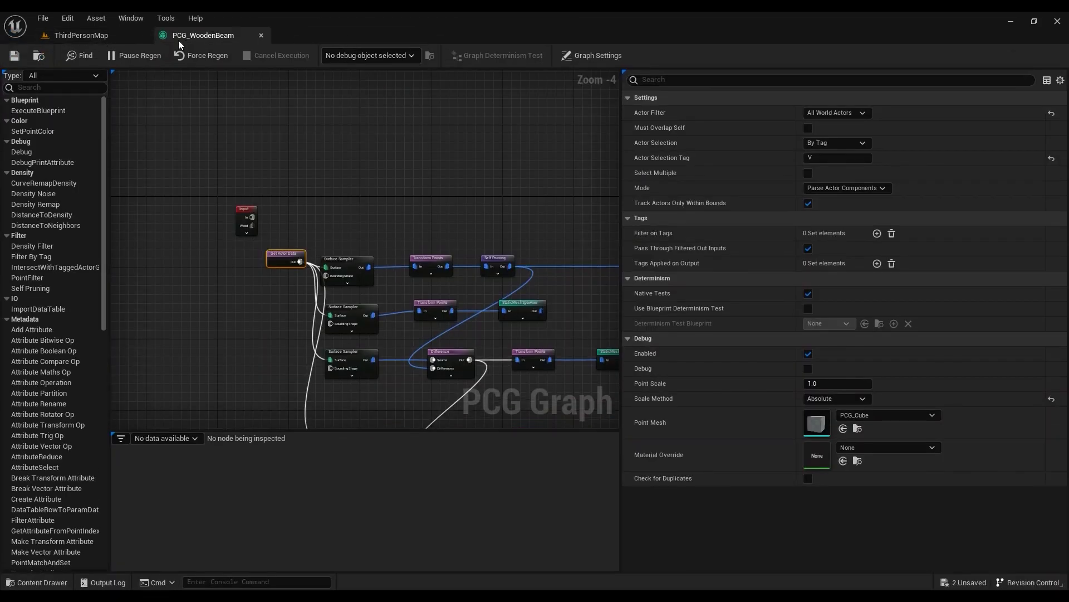
Look up the PCG asset types that can be created in the Blueprints folder and open the PCG_WoodenBeam graph.
{"action": "left_click", "coordinate": [99, 36]}
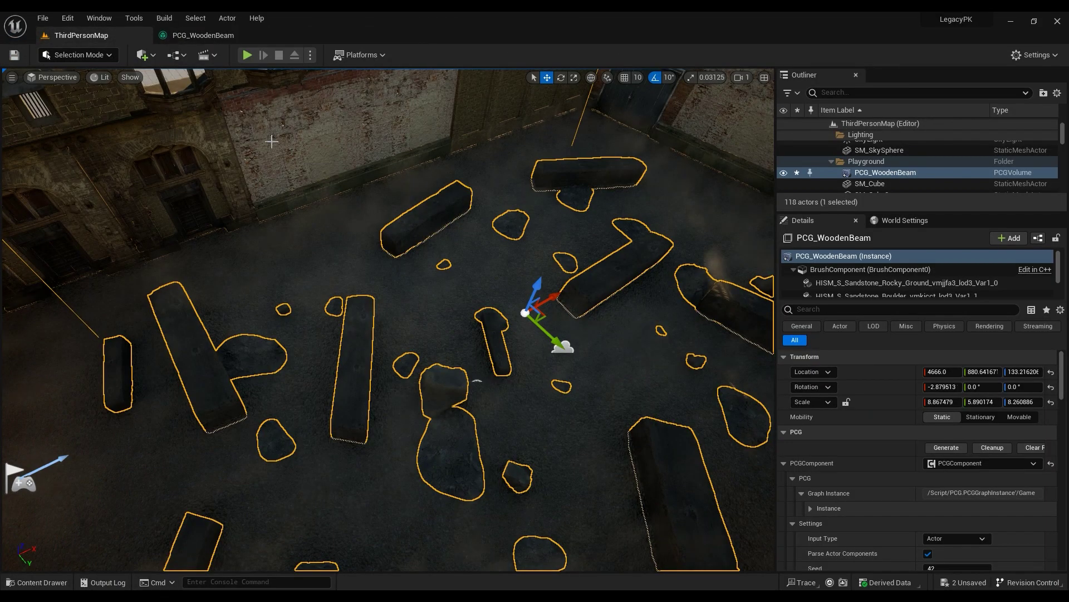
{"action": "left_click", "coordinate": [35, 582]}
{"action": "right_click", "coordinate": [480, 448]}
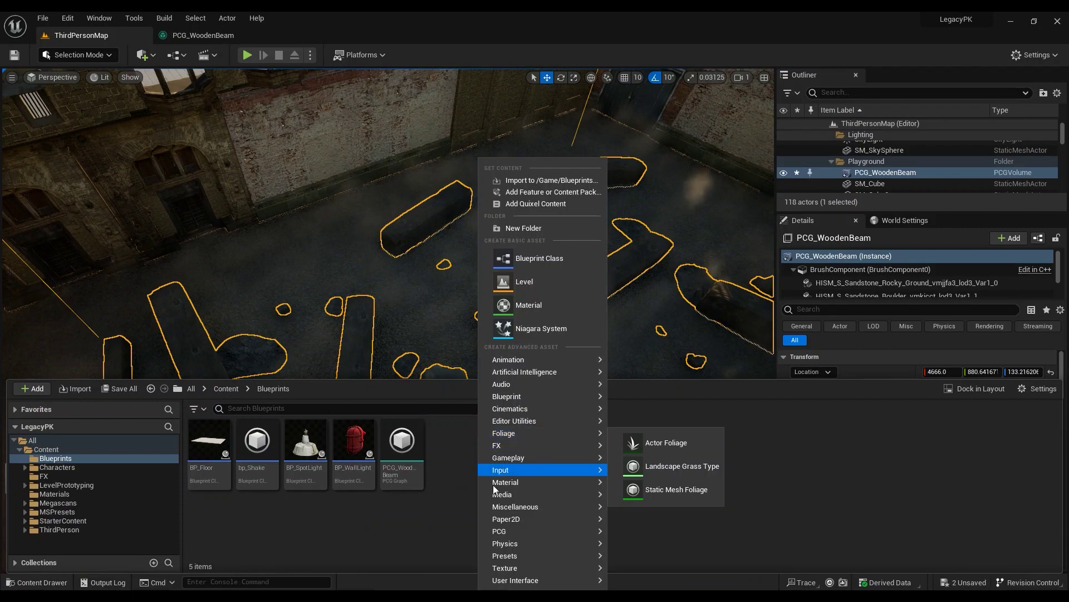
{"action": "mouse_move", "coordinate": [513, 534]}
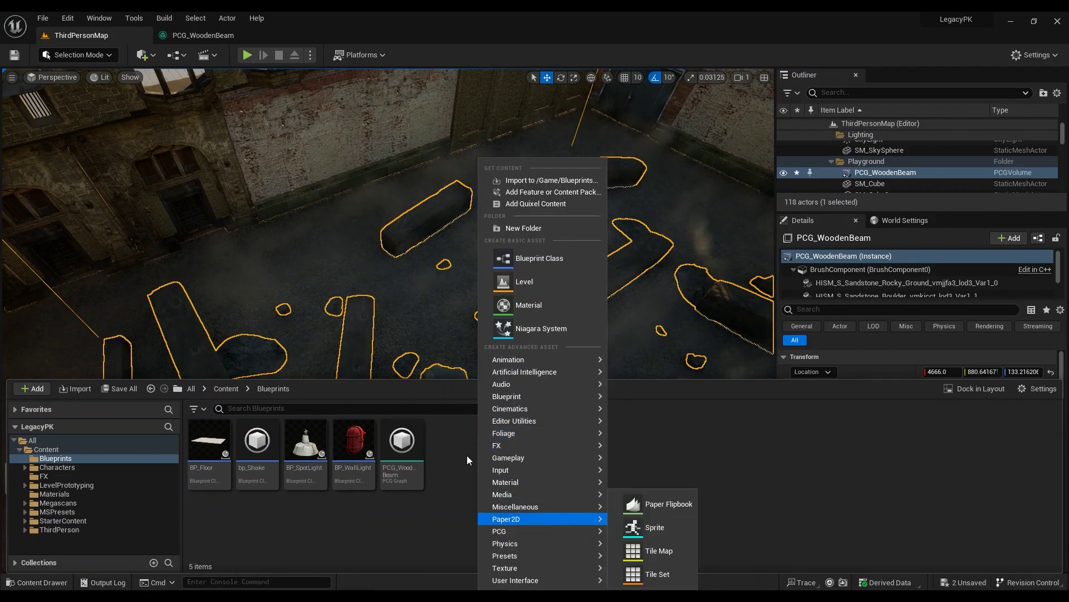
{"action": "double_click", "coordinate": [403, 443]}
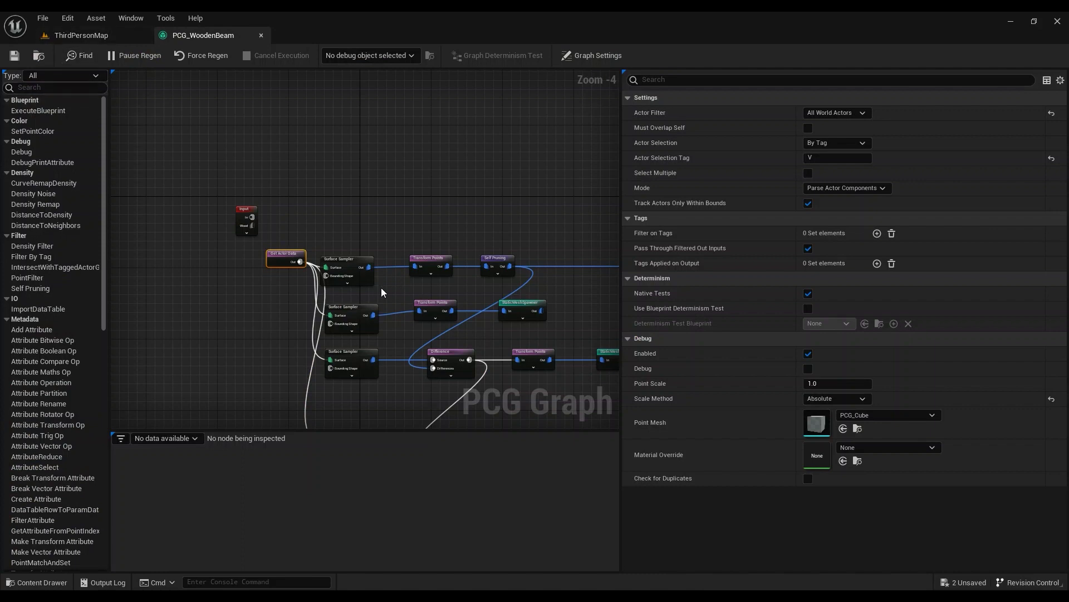
Move the Output and Input nodes away from the existing network into the empty graph area above it.
{"action": "right_click_drag", "start_coordinate": [346, 195], "coordinate": [279, 224]}
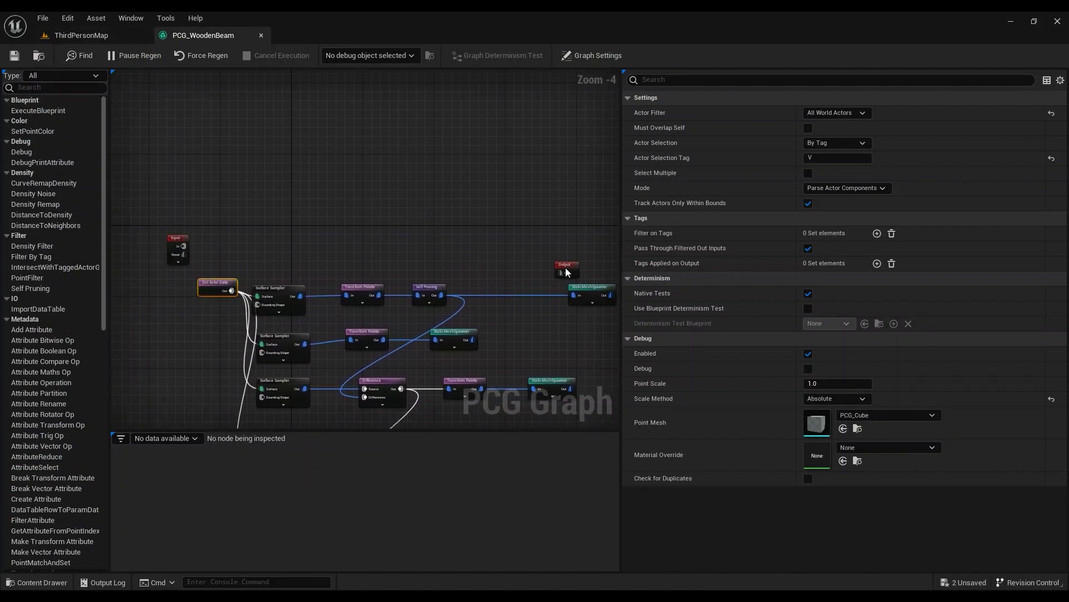
{"action": "left_click_drag", "start_coordinate": [567, 272], "coordinate": [554, 246]}
{"action": "right_click_drag", "start_coordinate": [189, 224], "coordinate": [283, 346]}
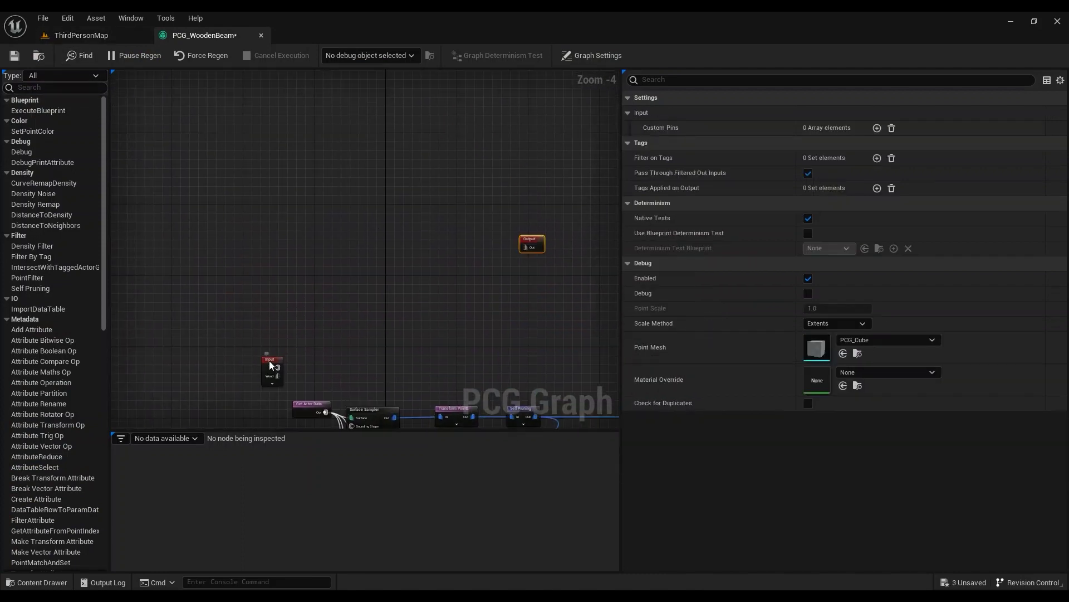
{"action": "left_click_drag", "start_coordinate": [273, 361], "coordinate": [349, 241]}
{"action": "scroll", "coordinate": [467, 244], "scroll_direction": "up", "scroll_amount": 3}
{"action": "right_click_drag", "start_coordinate": [487, 249], "coordinate": [393, 250]}
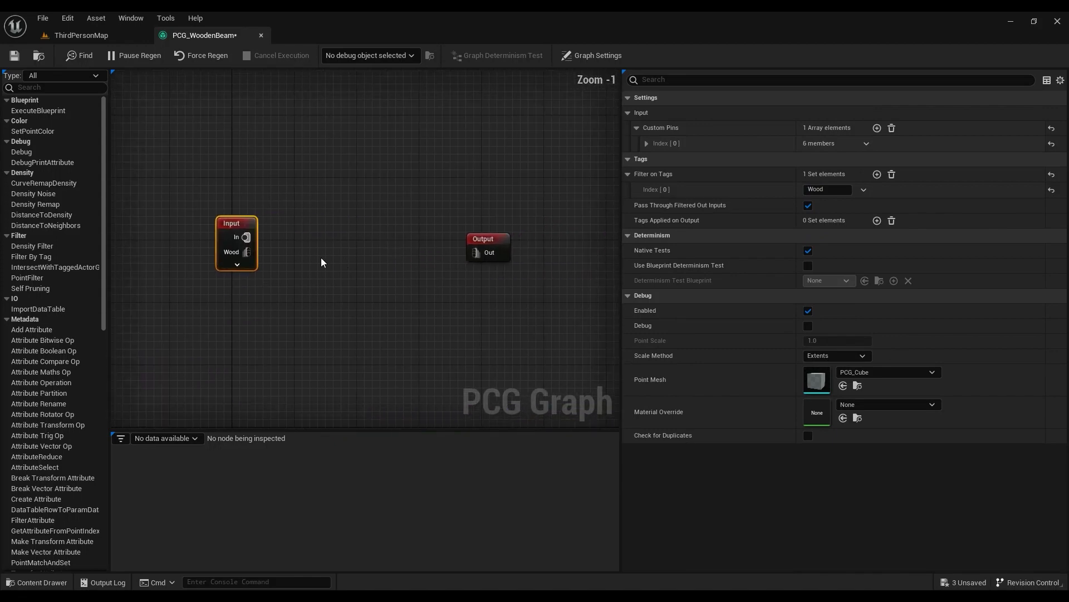
Add a Get Actor Data node in the empty area above the network and set its actor filter to All World Actors.
{"action": "right_click_drag", "start_coordinate": [323, 312], "coordinate": [428, 73]}
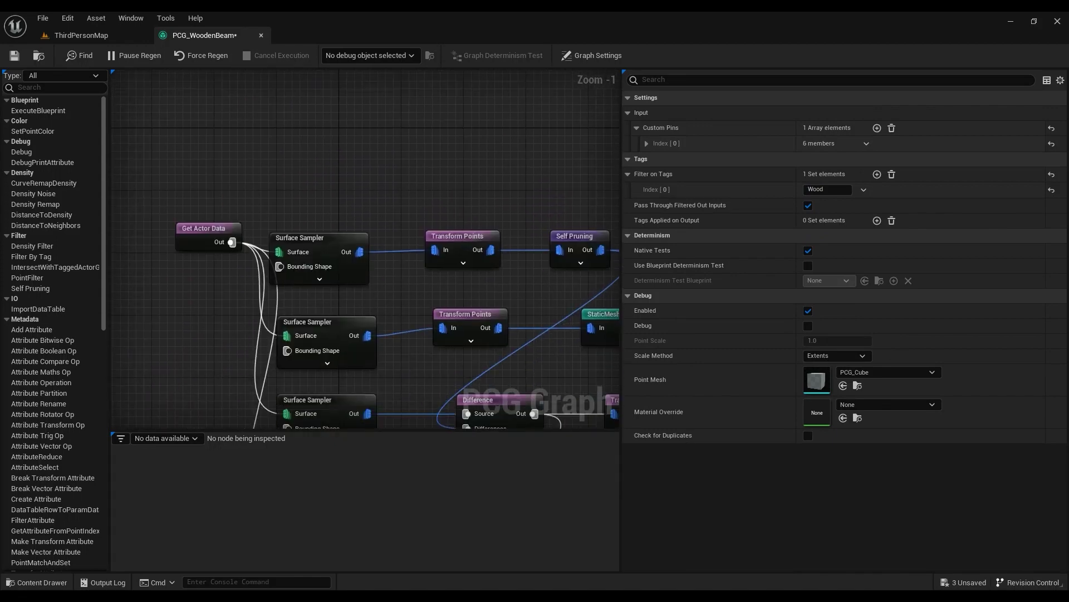
{"action": "scroll", "coordinate": [307, 209], "scroll_direction": "down", "scroll_amount": 2}
{"action": "right_click_drag", "start_coordinate": [307, 168], "coordinate": [435, 318]}
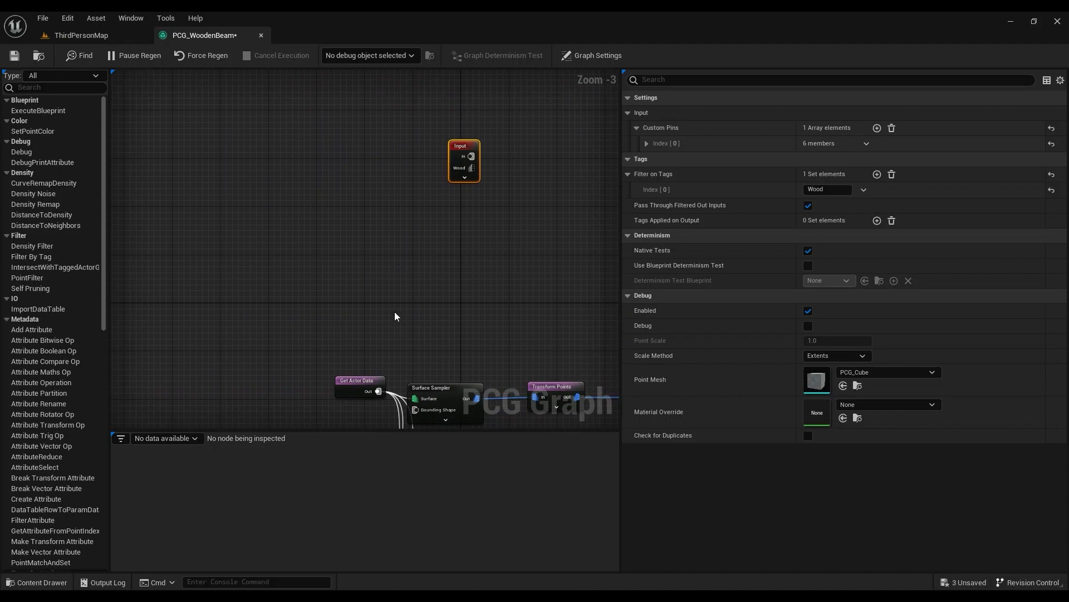
{"action": "right_click", "coordinate": [313, 274]}
{"action": "type", "text": "get actor"}
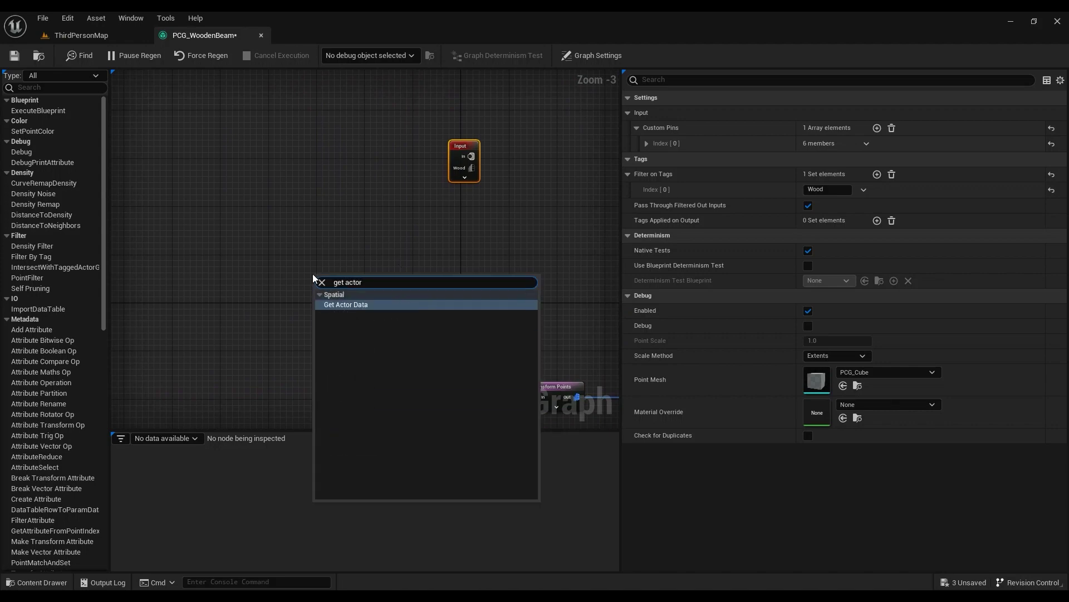
{"action": "left_click", "coordinate": [347, 305]}
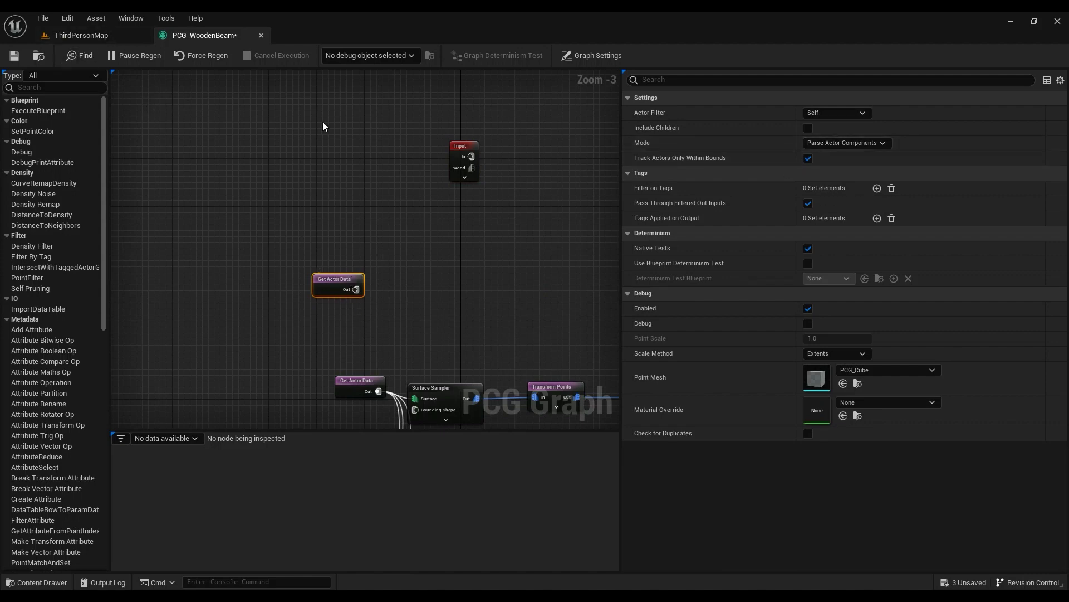
{"action": "left_click", "coordinate": [840, 113]}
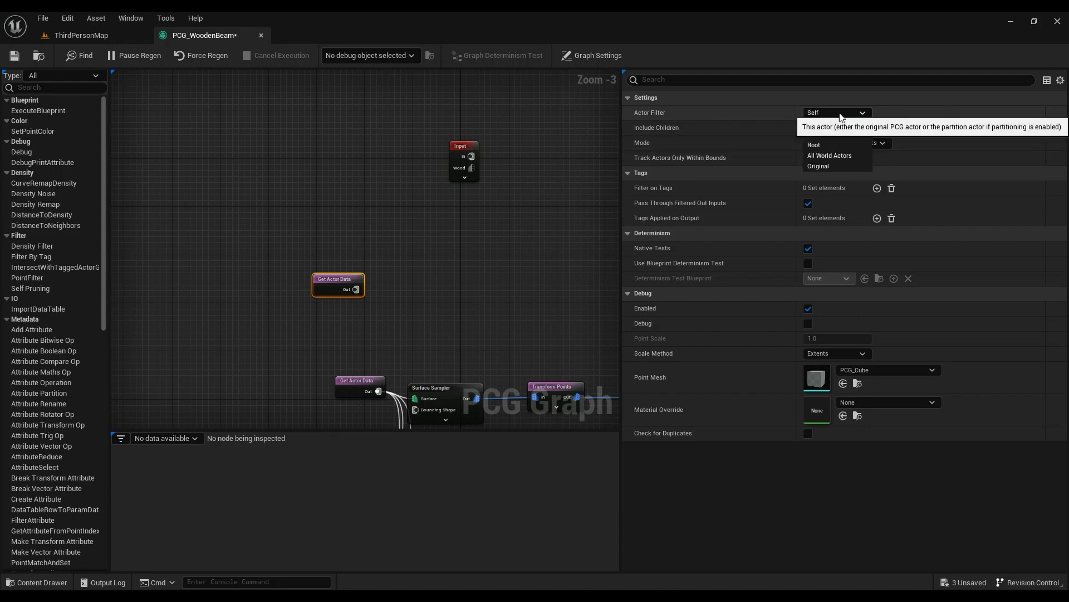
{"action": "left_click", "coordinate": [829, 155]}
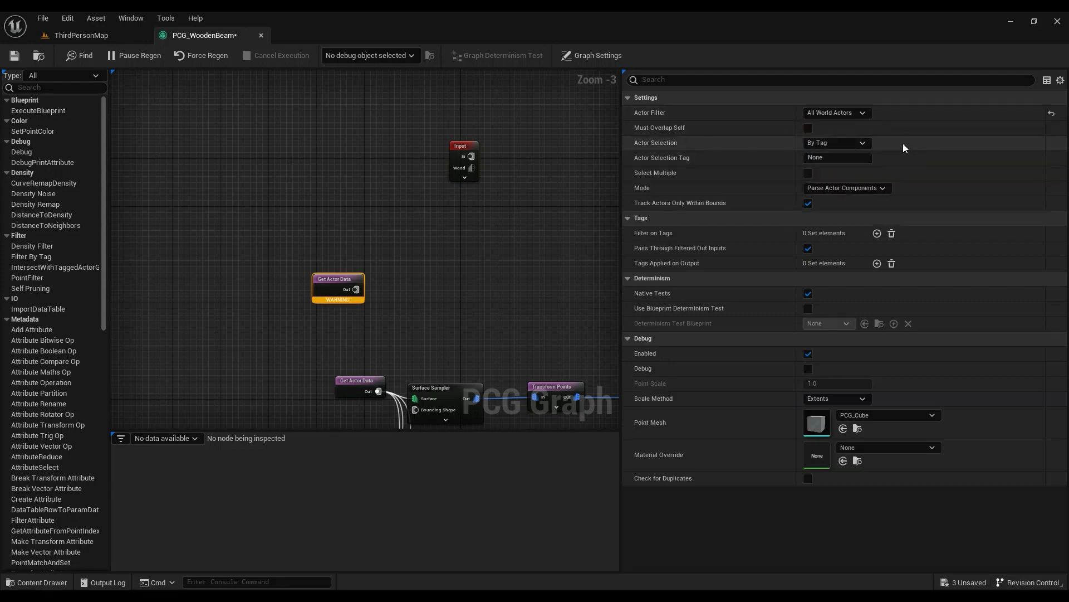
Check the Actor Selection Tag on the Get Actor Data node that feeds the existing network.
{"action": "left_click", "coordinate": [92, 36]}
{"action": "left_click", "coordinate": [204, 35]}
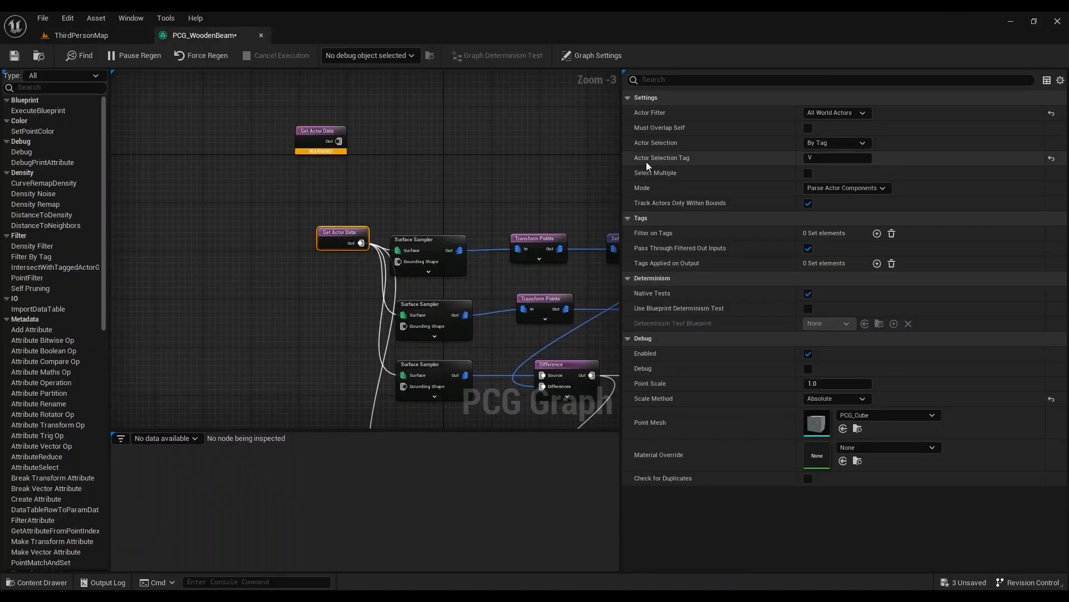
{"action": "left_click", "coordinate": [820, 160]}
Look up the actor tag assigned to BP_Floor in the level by searching its details for "tag".
{"action": "left_click", "coordinate": [129, 35]}
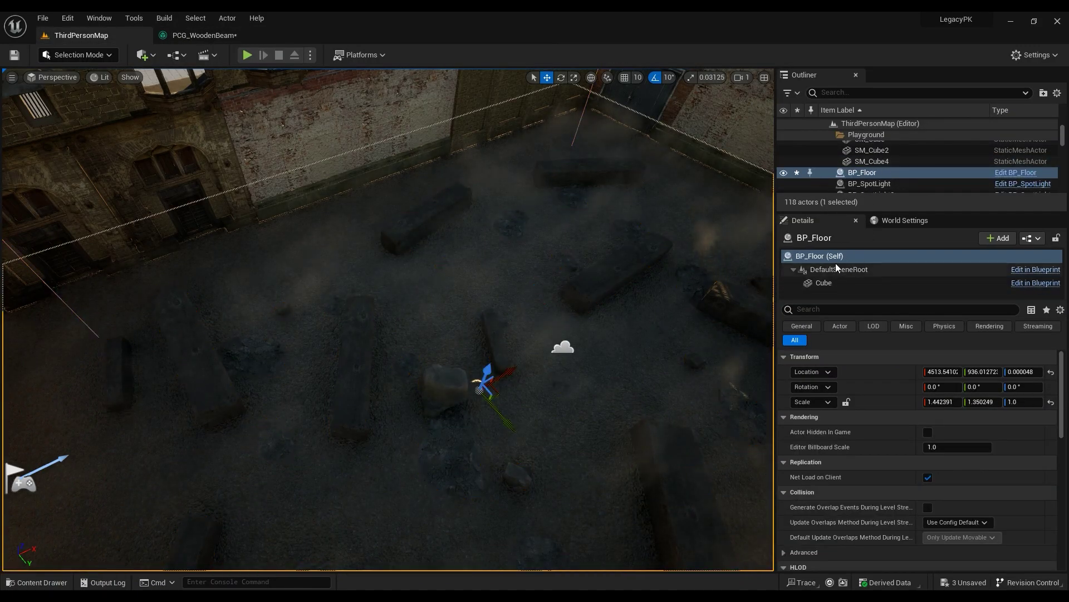
{"action": "scroll", "coordinate": [848, 417], "scroll_direction": "down", "scroll_amount": 10}
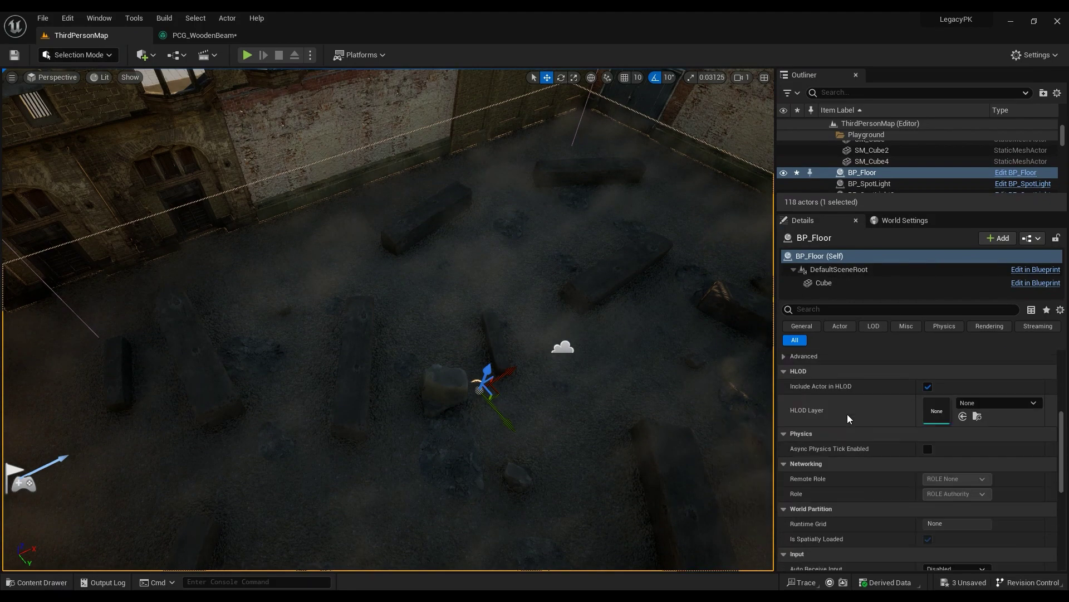
{"action": "scroll", "coordinate": [847, 417], "scroll_direction": "down", "scroll_amount": 8}
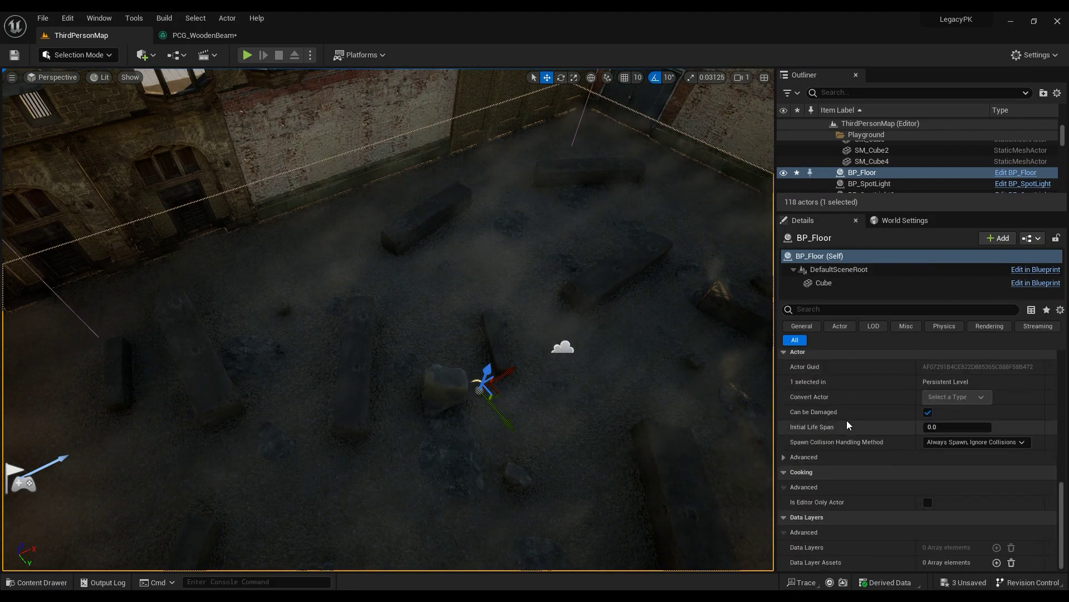
{"action": "scroll", "coordinate": [847, 427], "scroll_direction": "up", "scroll_amount": 3}
{"action": "left_click", "coordinate": [840, 309]}
{"action": "type", "text": "t"}
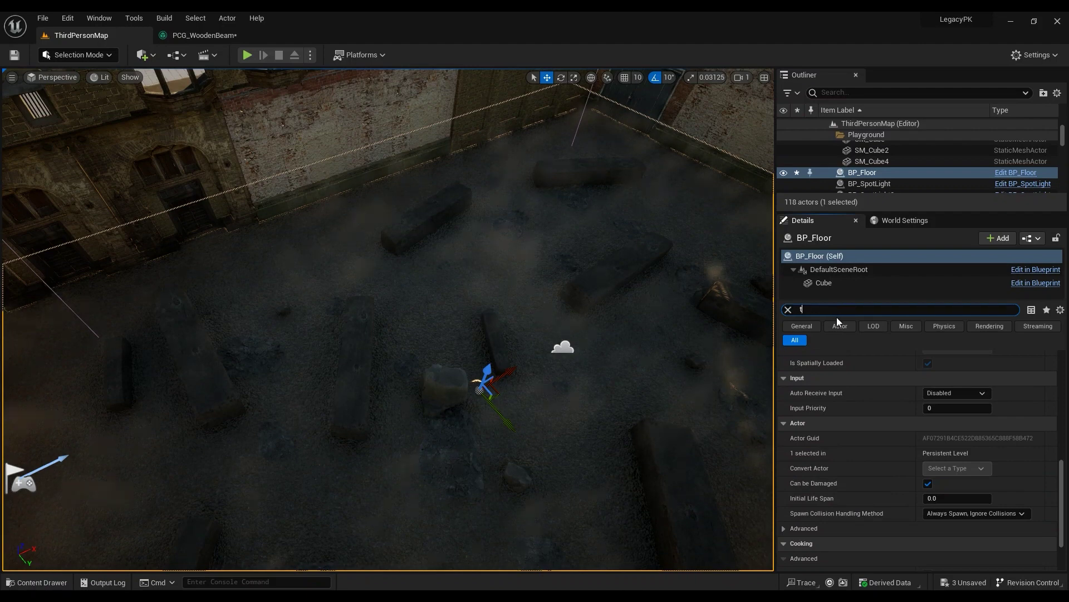
{"action": "type", "text": "ag"}
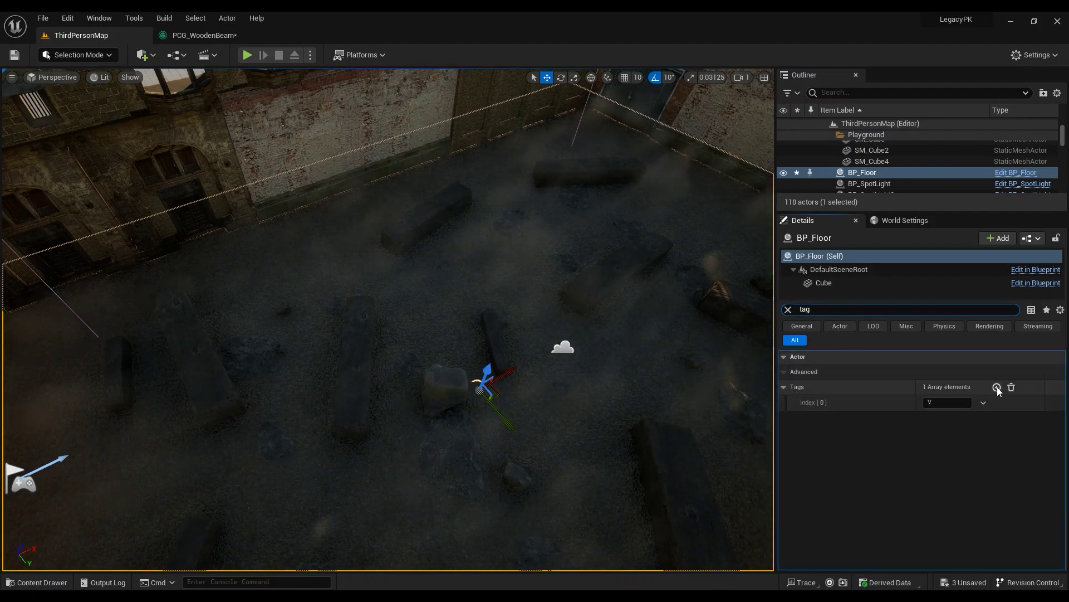
{"action": "left_click", "coordinate": [938, 405]}
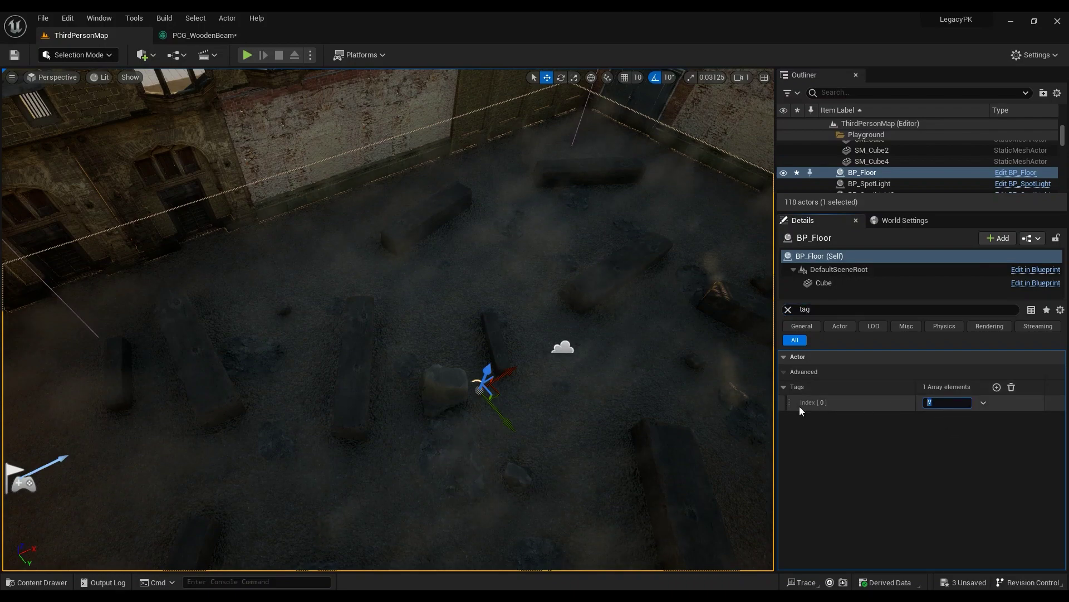
{"action": "right_click_drag", "start_coordinate": [512, 310], "coordinate": [529, 323]}
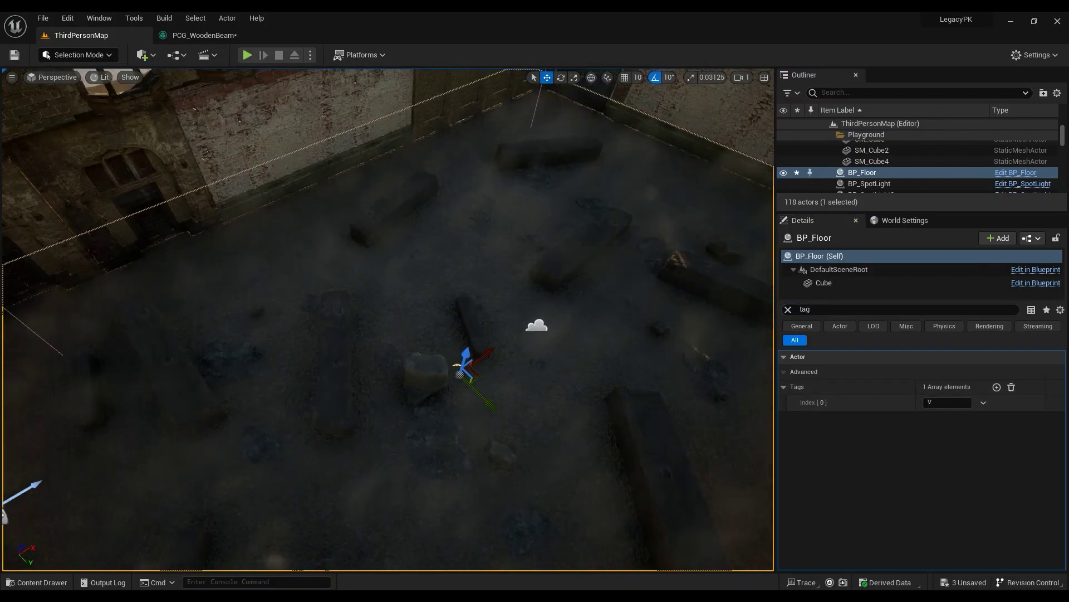
Try the Property, PCGComponent and PCGComponent or Parse Components modes on the connected Get Actor Data node, then restore Parse Actor Components.
{"action": "left_click", "coordinate": [204, 34]}
{"action": "left_click_drag", "start_coordinate": [346, 235], "coordinate": [305, 289]}
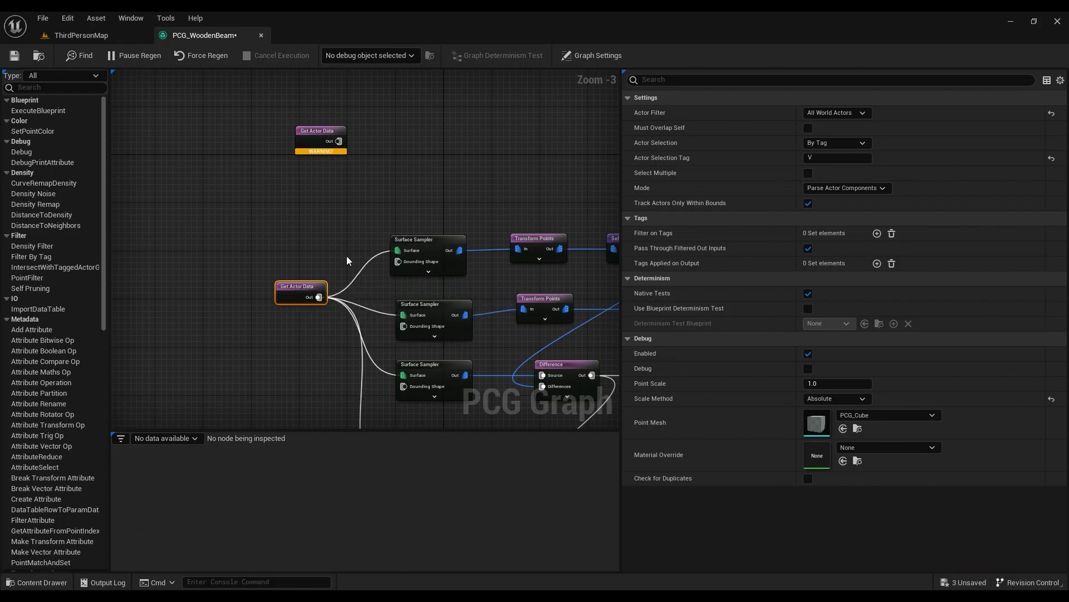
{"action": "left_click", "coordinate": [844, 188]}
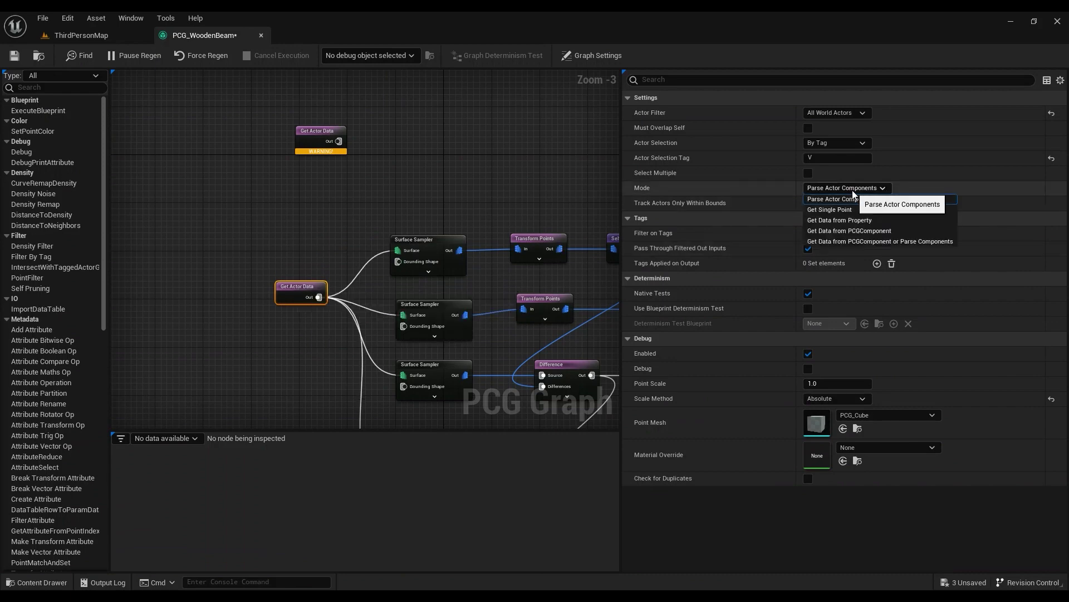
{"action": "left_click", "coordinate": [858, 220]}
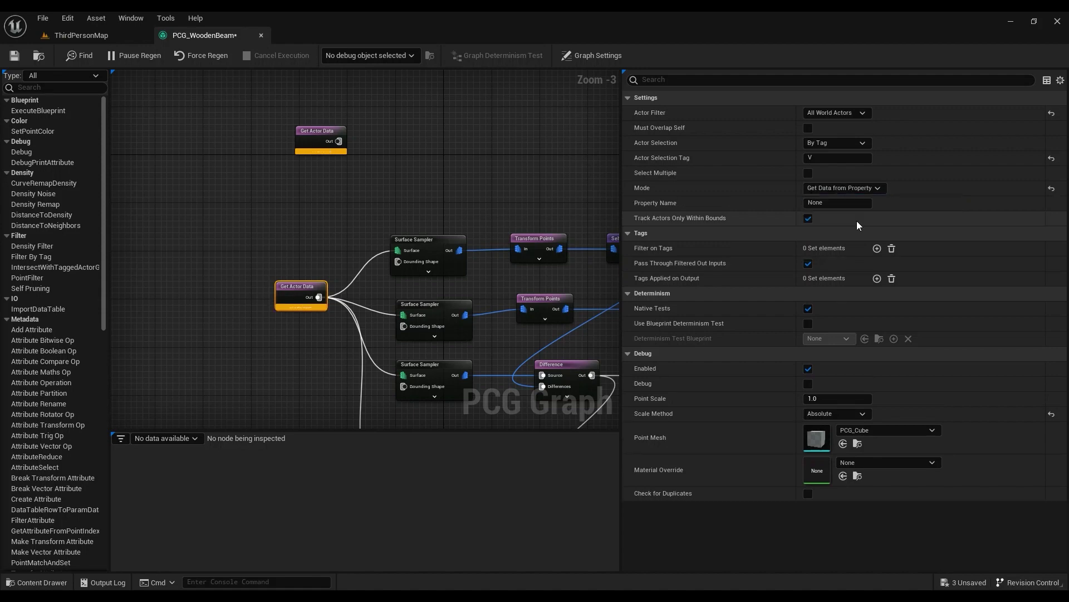
{"action": "left_click", "coordinate": [849, 189]}
{"action": "left_click", "coordinate": [852, 226]}
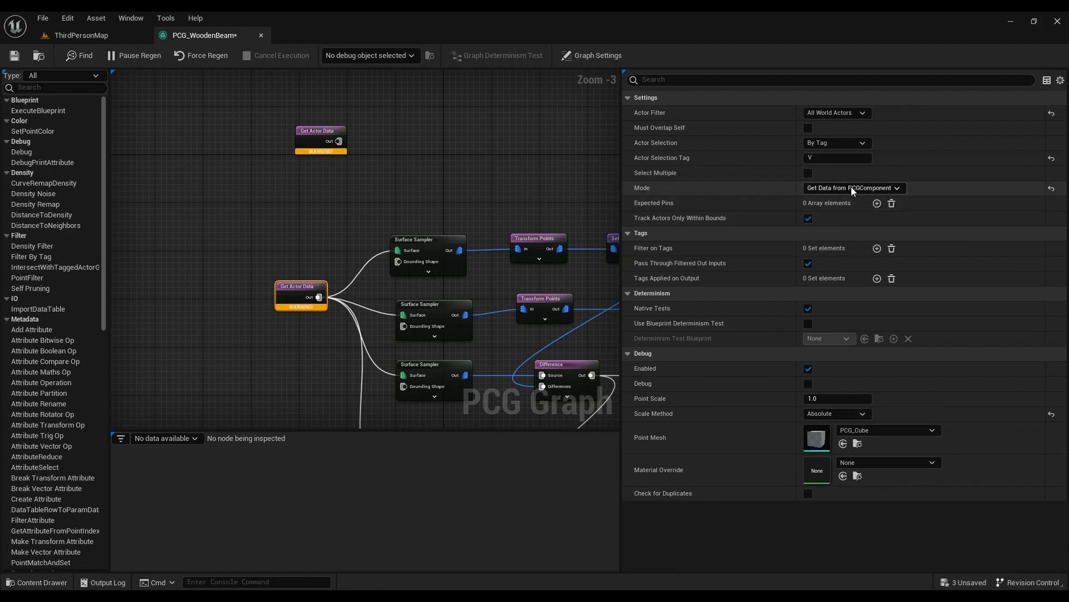
{"action": "left_click", "coordinate": [852, 190]}
{"action": "left_click", "coordinate": [857, 240]}
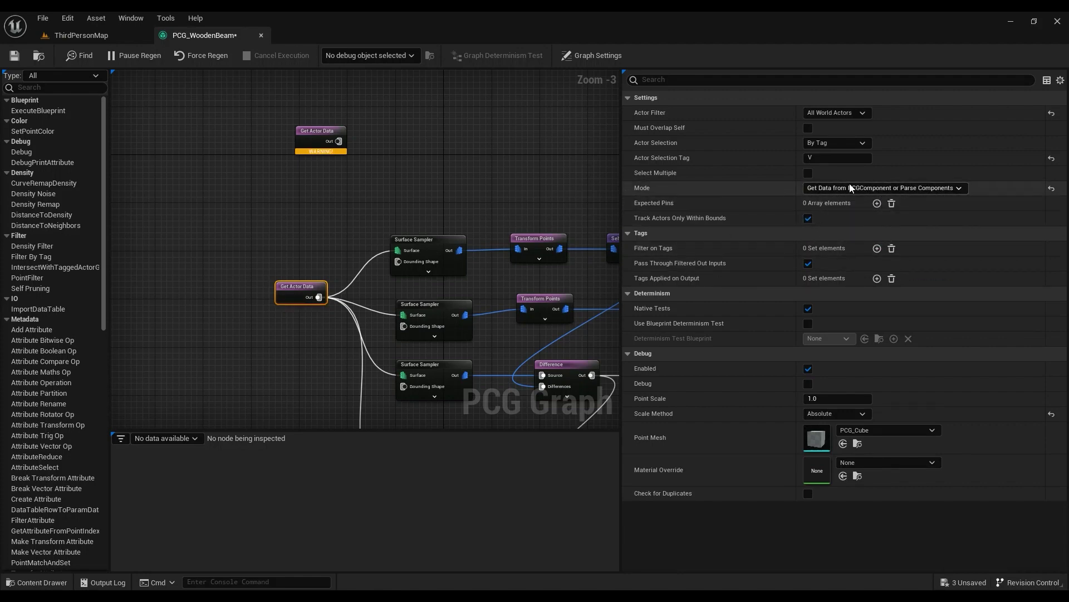
{"action": "left_click", "coordinate": [835, 188]}
{"action": "left_click", "coordinate": [824, 209]}
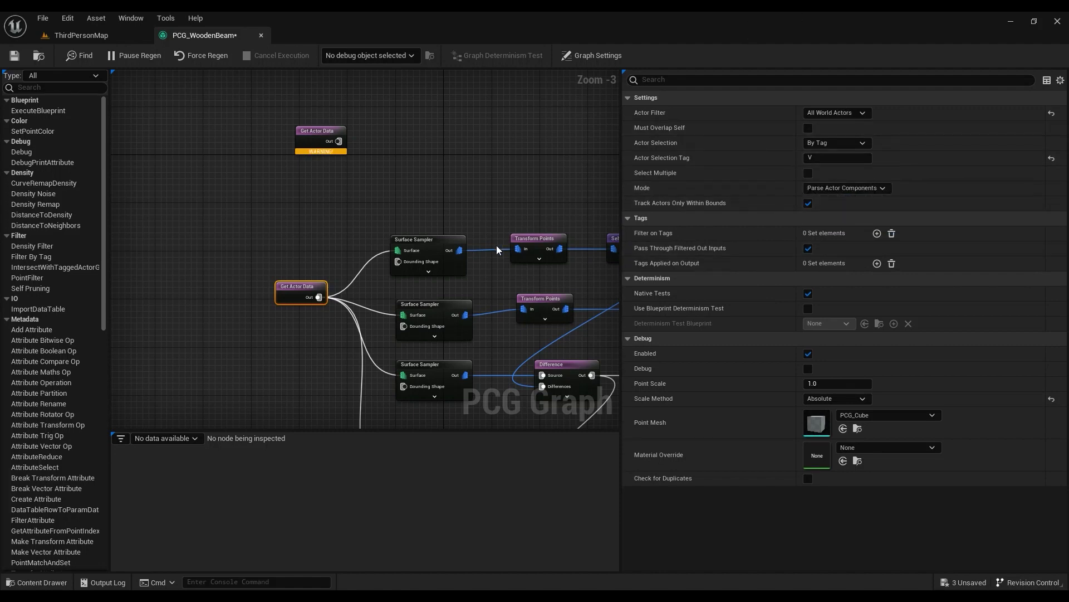
Review the settings of the uppermost Surface Sampler node and compare them with the level.
{"action": "right_click_drag", "start_coordinate": [497, 286], "coordinate": [358, 256]}
{"action": "left_click", "coordinate": [295, 220]}
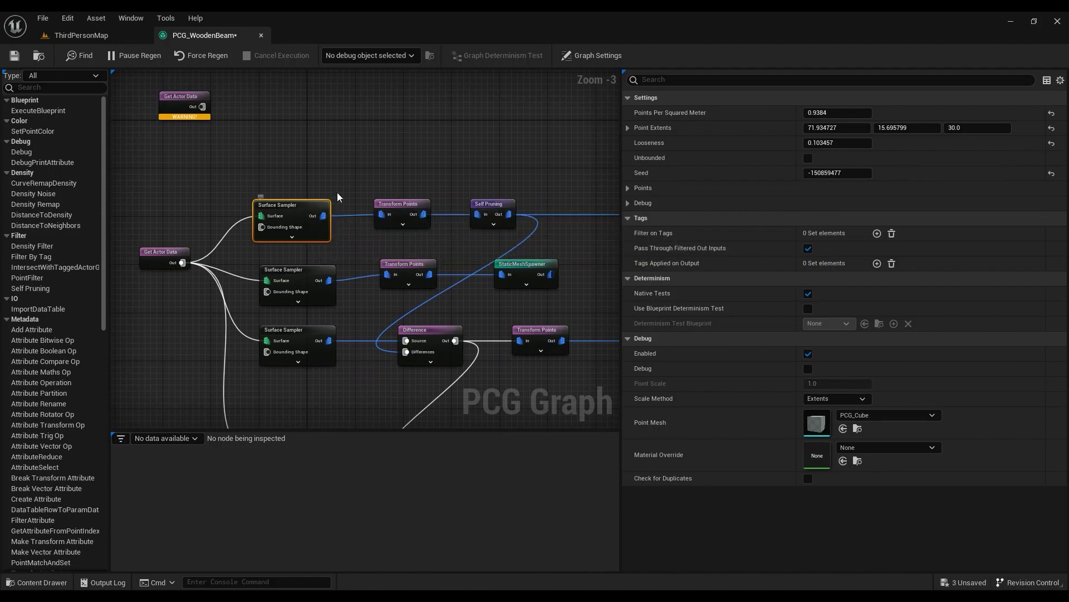
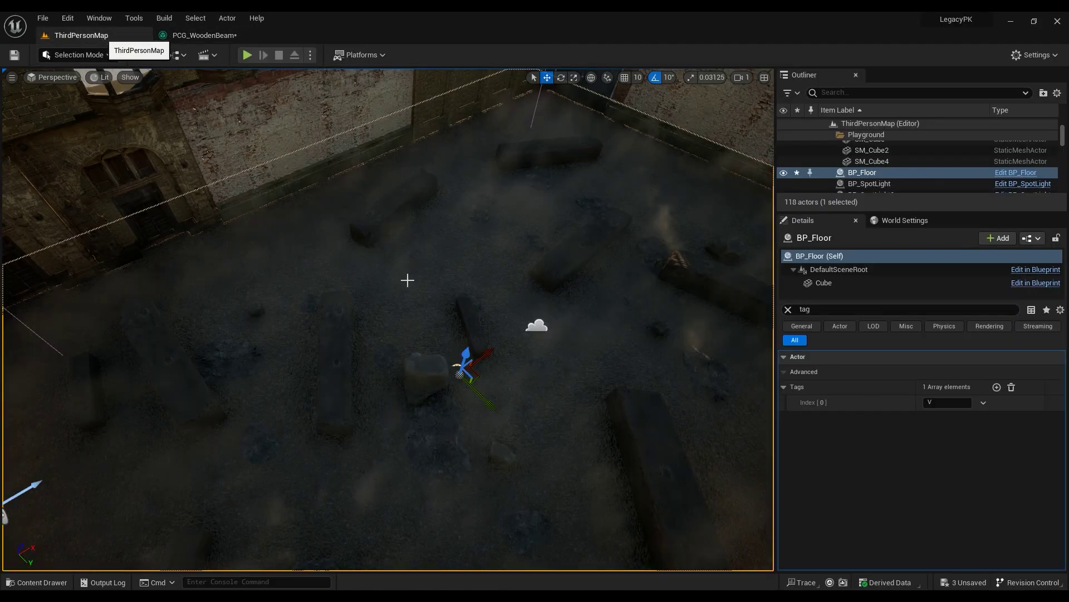
{"action": "left_click", "coordinate": [205, 35]}
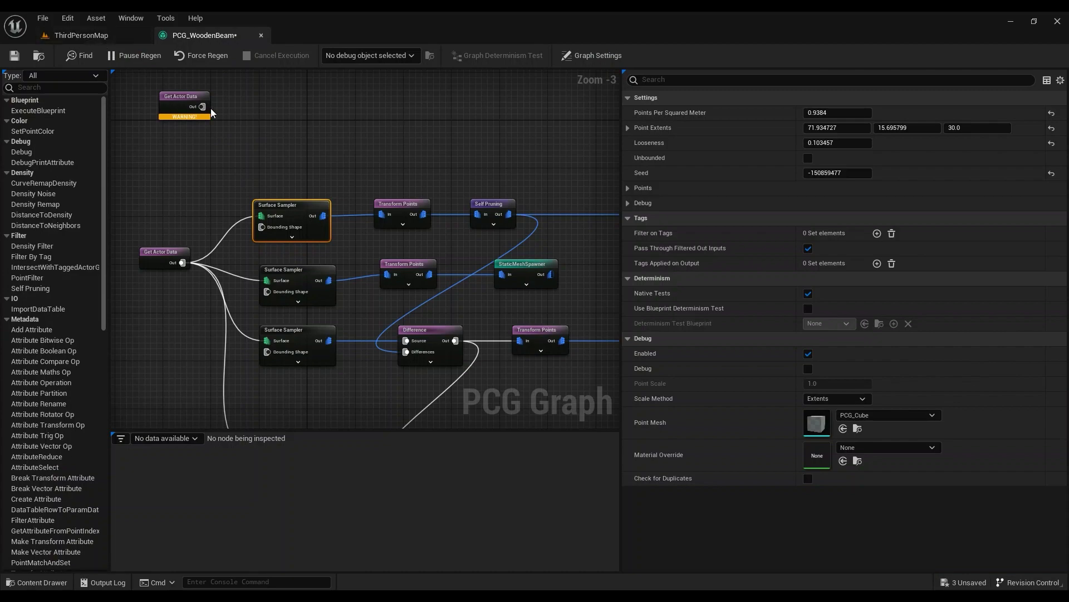
Delete the unconnected Get Actor Data node above the existing network.
{"action": "right_click_drag", "start_coordinate": [207, 108], "coordinate": [280, 145]}
{"action": "left_click", "coordinate": [253, 138]}
{"action": "key", "text": "Delete"}
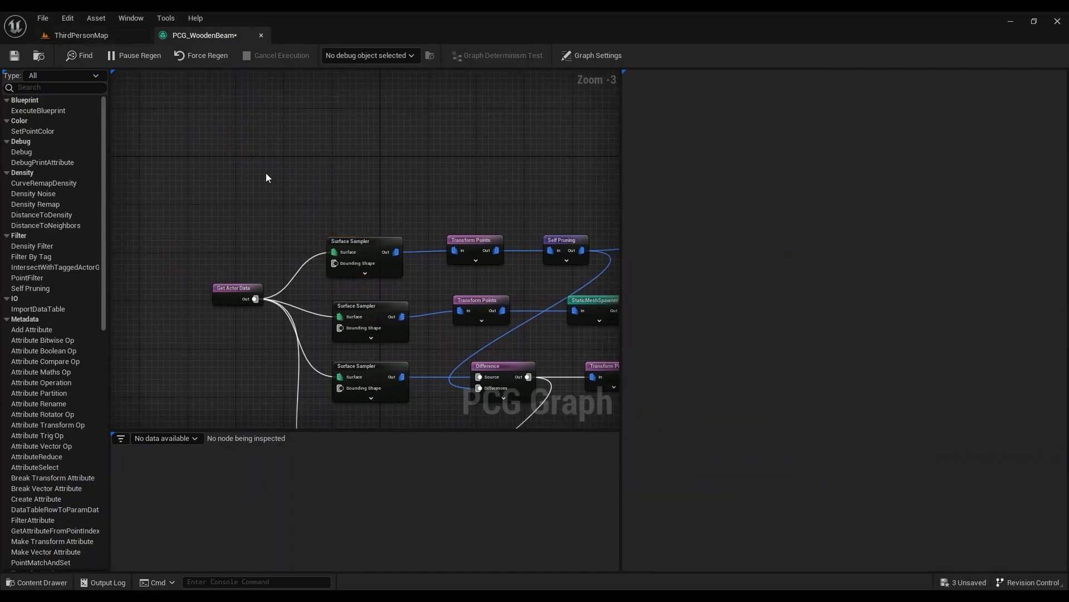
Inspect the beams and rocks scattered over BP_Floor in the level and return to the PCG graph.
{"action": "left_click", "coordinate": [86, 36]}
{"action": "mouse_move", "coordinate": [387, 284]}
{"action": "right_mouse_down"}
{"action": "mouse_move", "coordinate": [465, 223]}
{"action": "mouse_move", "coordinate": [388, 281]}
{"action": "mouse_move", "coordinate": [456, 273]}
{"action": "mouse_move", "coordinate": [412, 300]}
{"action": "mouse_move", "coordinate": [418, 262]}
{"action": "mouse_move", "coordinate": [407, 256]}
{"action": "mouse_move", "coordinate": [388, 282]}
{"action": "right_mouse_up"}
{"action": "key", "text": "w"}
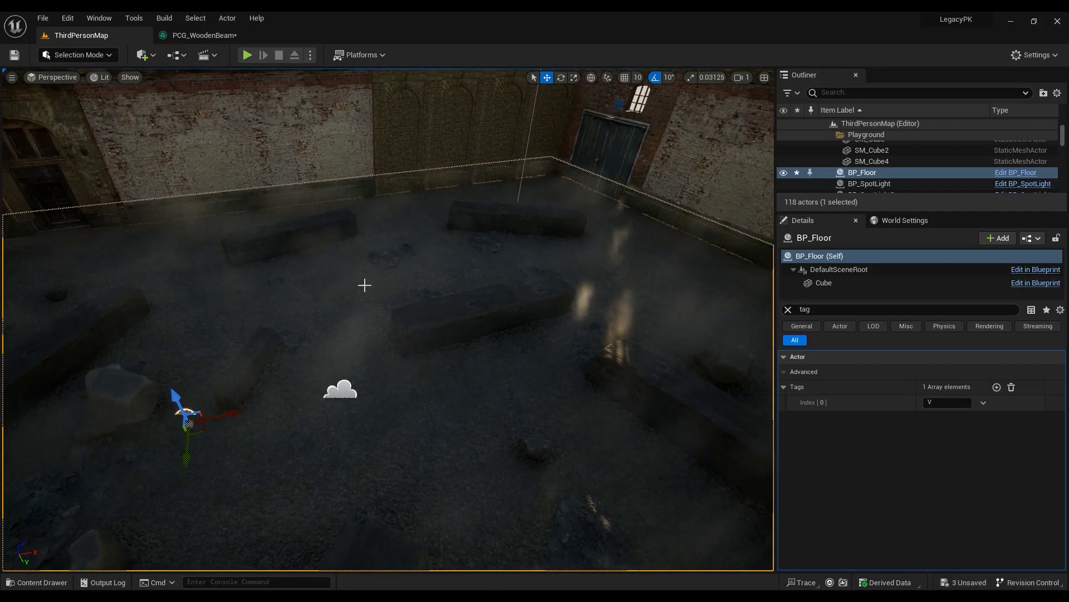
{"action": "left_click", "coordinate": [204, 36]}
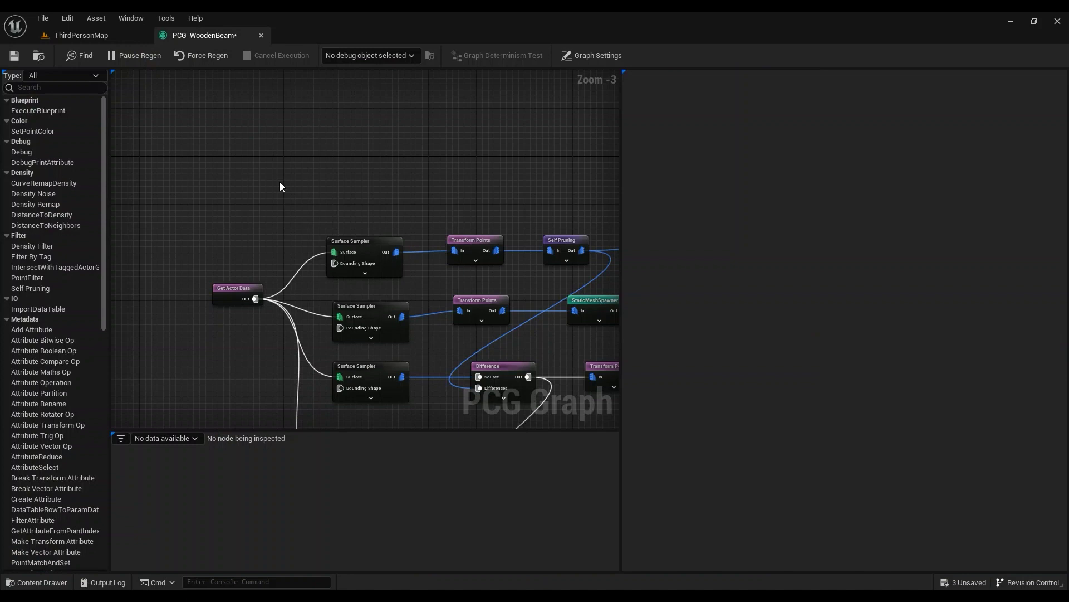
{"action": "left_click", "coordinate": [83, 35]}
{"action": "left_click", "coordinate": [216, 35]}
Move the connected Get Actor Data node and the uppermost Surface Sampler node upward, apart from the rest of the network.
{"action": "right_click_drag", "start_coordinate": [271, 266], "coordinate": [352, 297]}
{"action": "left_click_drag", "start_coordinate": [310, 321], "coordinate": [273, 255]}
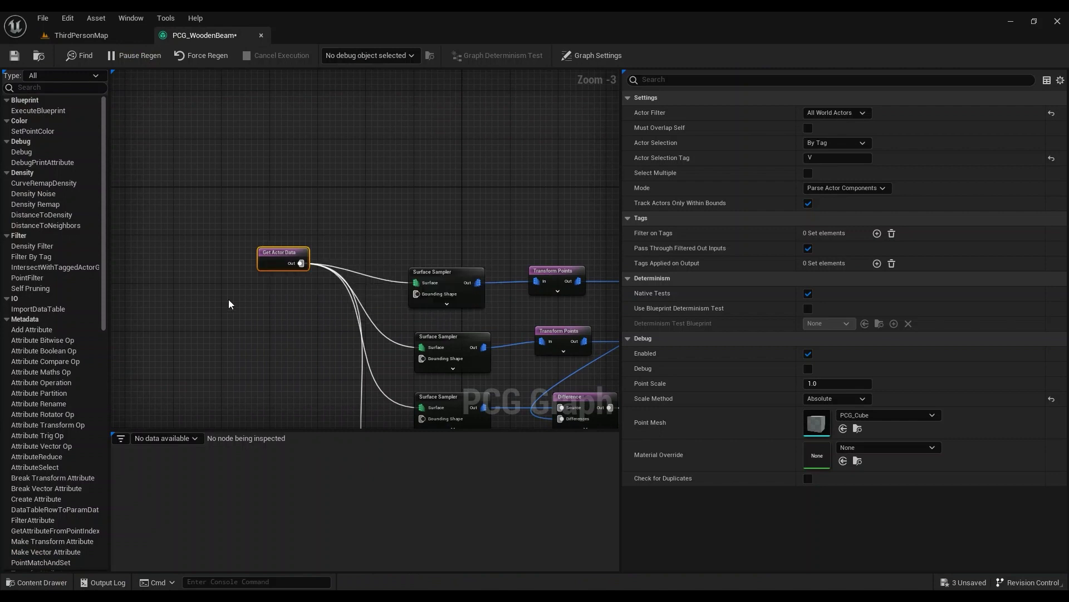
{"action": "right_click_drag", "start_coordinate": [449, 223], "coordinate": [352, 299]}
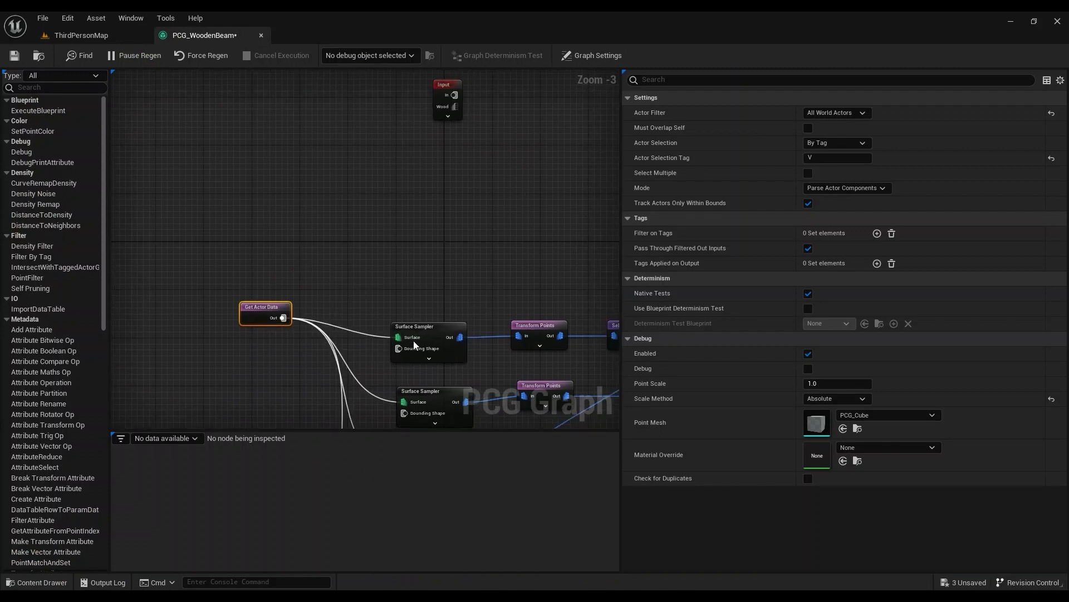
{"action": "left_click_drag", "start_coordinate": [425, 333], "coordinate": [401, 259]}
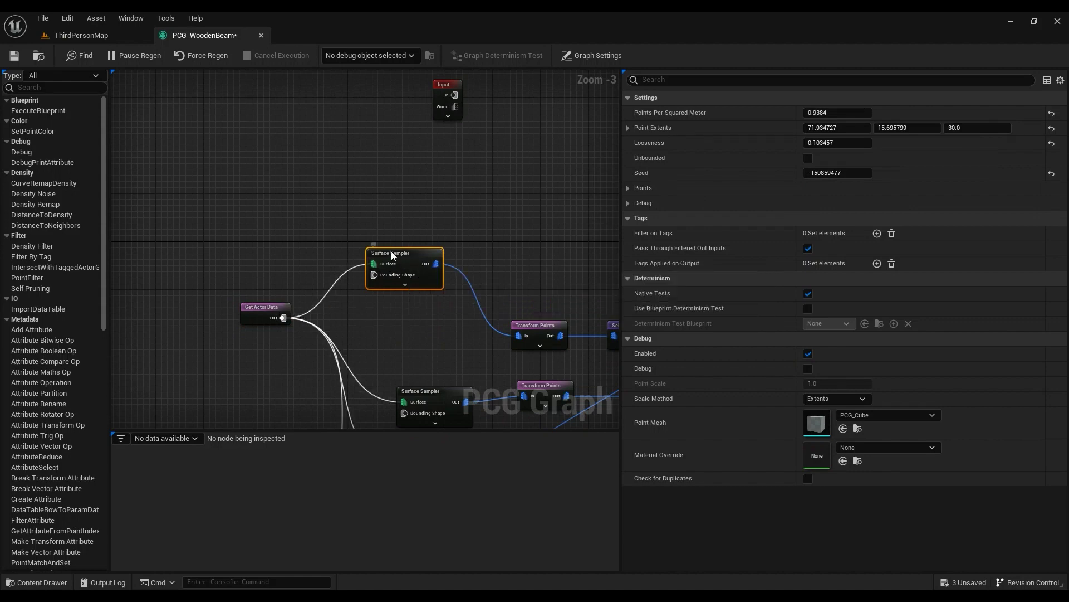
Look up the Surface Sampler among the nodes that can be added by searching for "surface".
{"action": "right_click", "coordinate": [357, 200]}
{"action": "type", "text": "surface"}
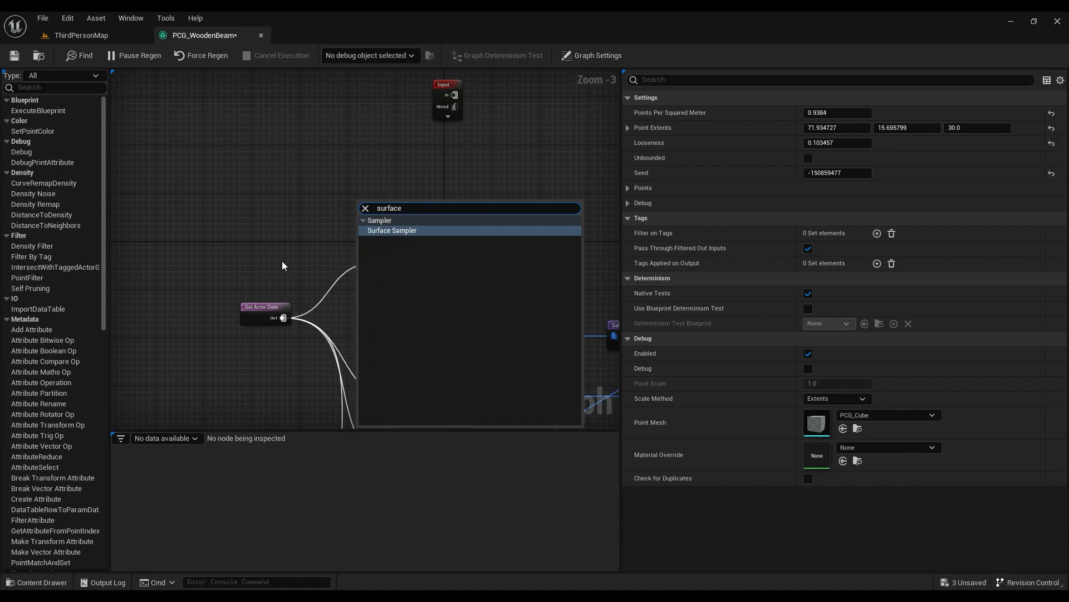
{"action": "left_click_drag", "start_coordinate": [285, 261], "coordinate": [255, 255]}
Turn on debug display for the uppermost Surface Sampler and view its sampled points across BP_Floor from above in the level.
{"action": "right_click_drag", "start_coordinate": [437, 223], "coordinate": [283, 193]}
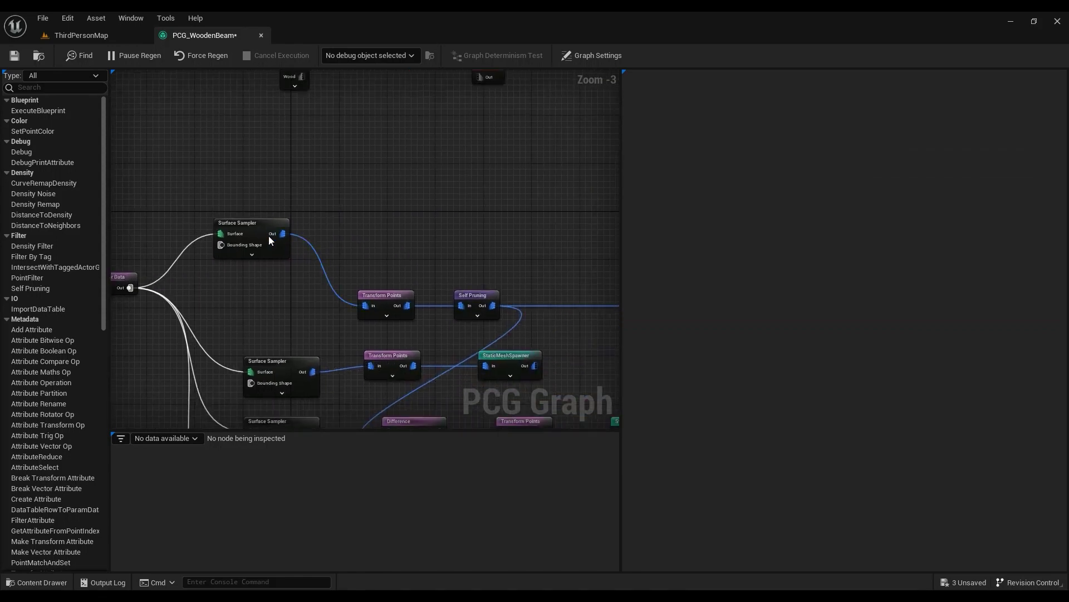
{"action": "left_click", "coordinate": [248, 227]}
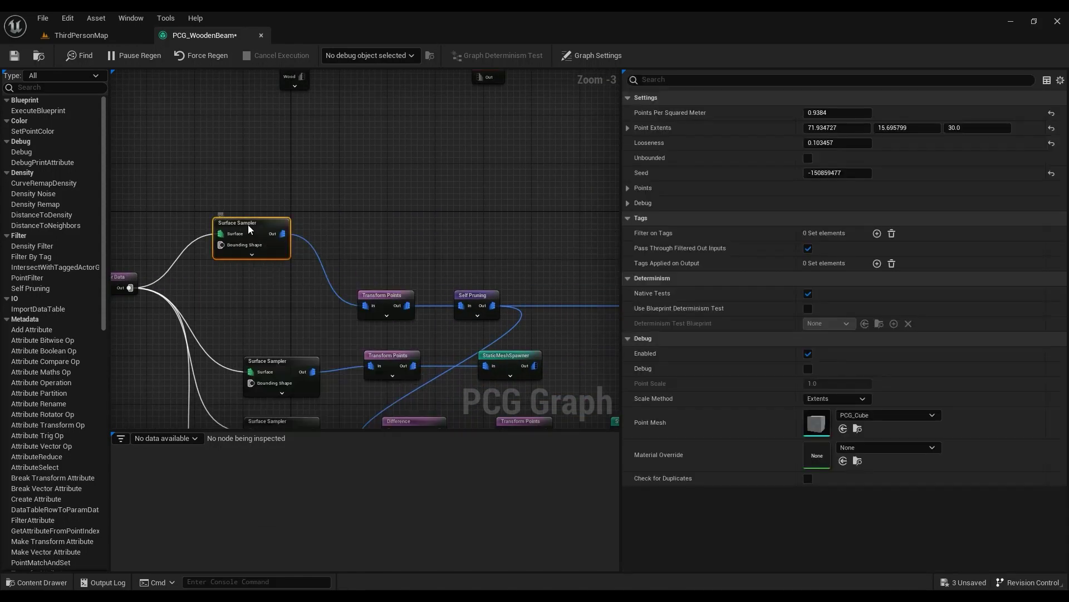
{"action": "right_click", "coordinate": [248, 225]}
{"action": "left_click", "coordinate": [282, 327]}
{"action": "left_click", "coordinate": [81, 35]}
{"action": "right_click_drag", "start_coordinate": [370, 277], "coordinate": [499, 340]}
{"action": "key", "text": "s"}
{"action": "key", "text": "a"}
{"action": "key", "text": "s"}
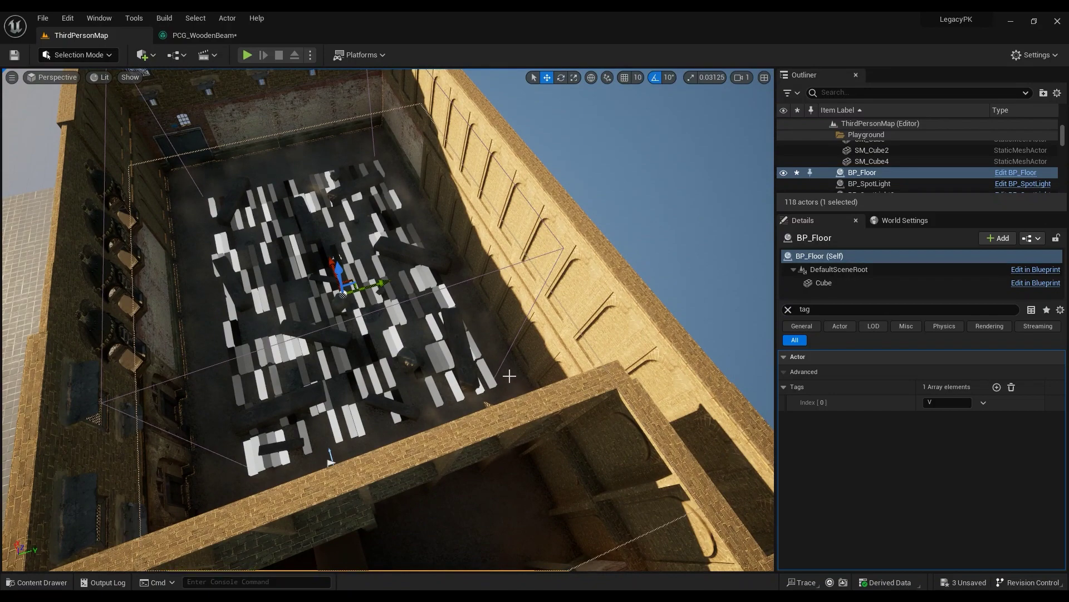
Move BP_Floor sideways along its Y axis toward the sunlit arched wall to test how the scattered points follow it.
{"action": "left_click_drag", "start_coordinate": [387, 280], "coordinate": [588, 223]}
{"action": "right_click_drag", "start_coordinate": [443, 283], "coordinate": [466, 367]}
{"action": "key", "text": "w"}
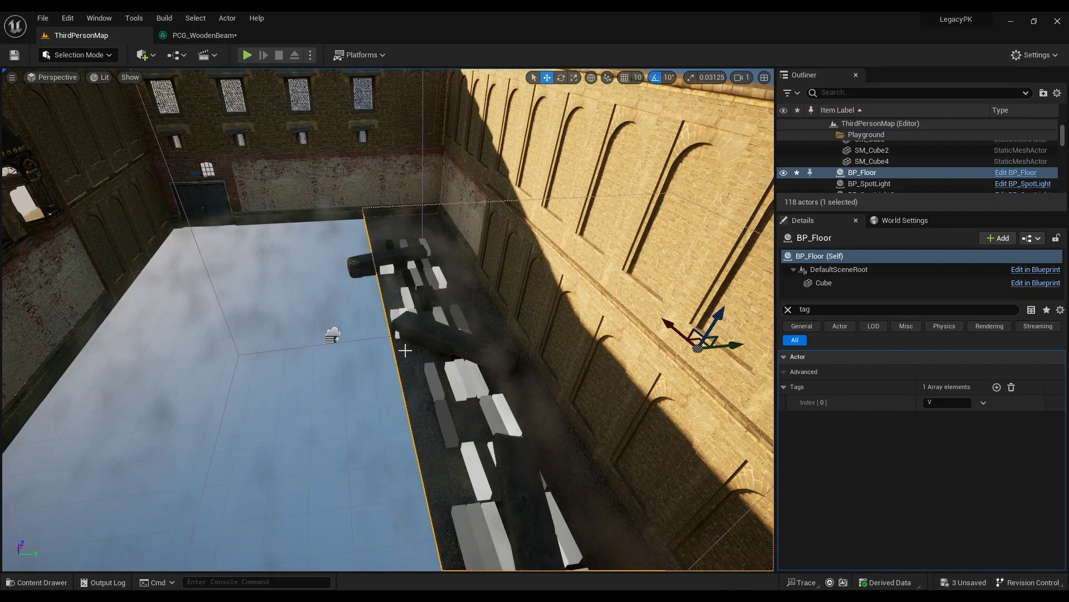
{"action": "left_click_drag", "start_coordinate": [726, 338], "coordinate": [759, 336]}
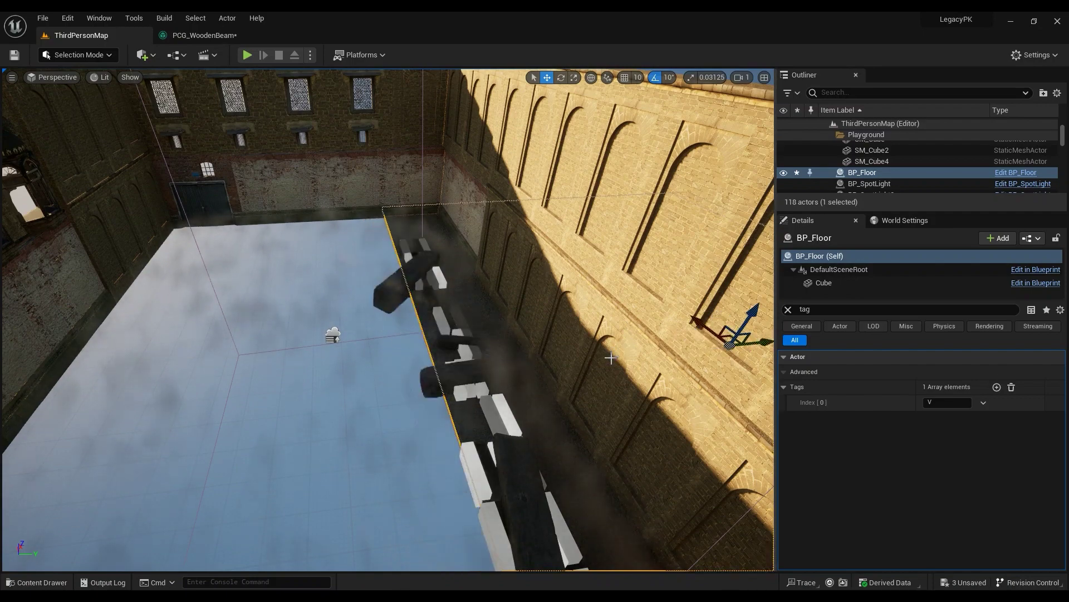
Undo the last move of BP_Floor and view the sampled points on it from above in the level.
{"action": "key", "text": "ctrl+z"}
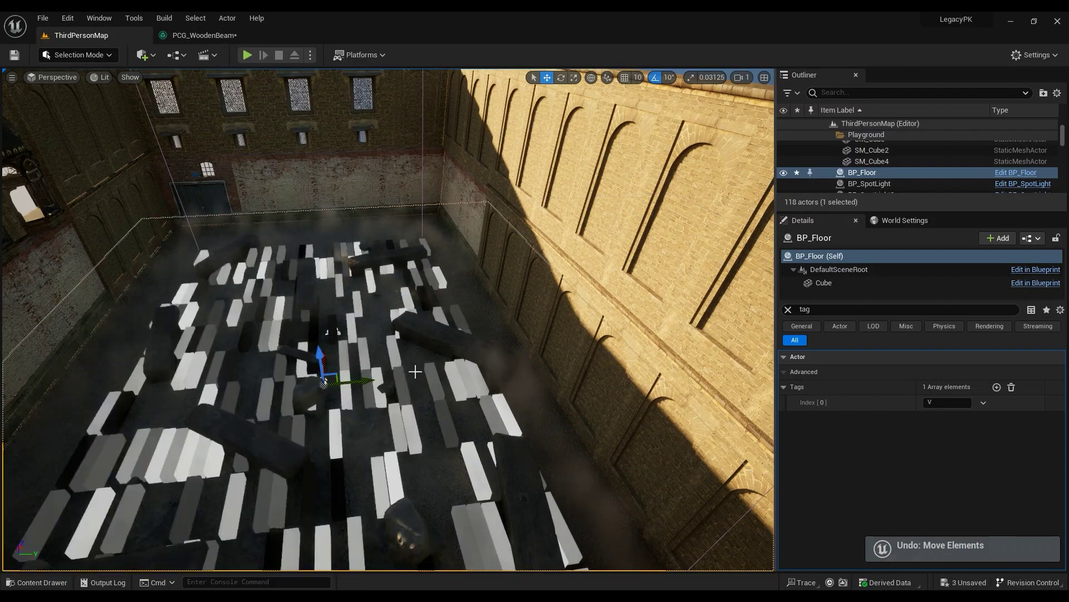
{"action": "left_click", "coordinate": [204, 35]}
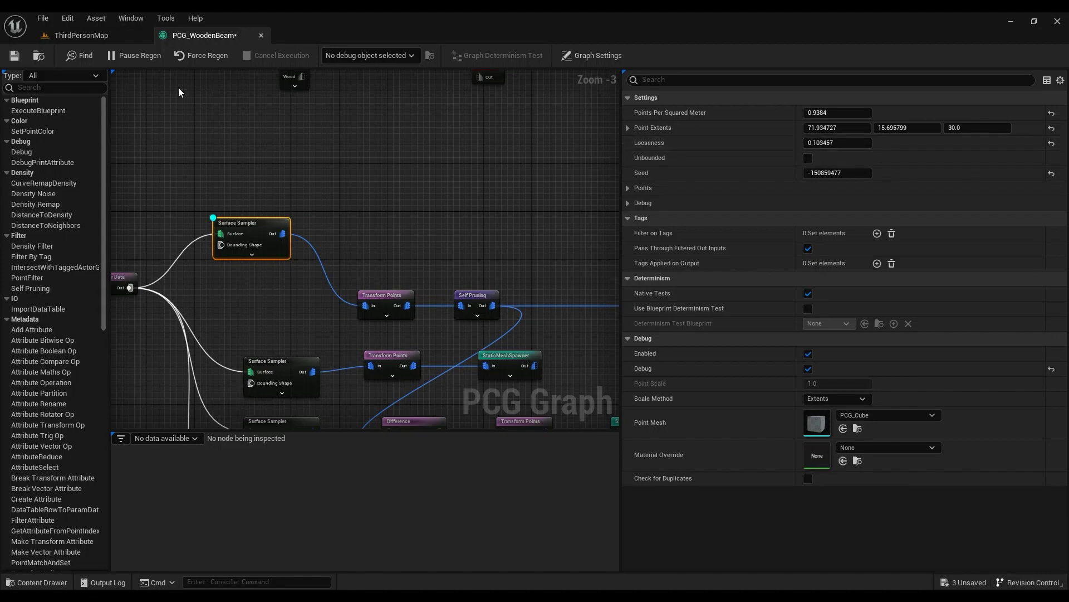
{"action": "left_click", "coordinate": [84, 35]}
{"action": "right_click_drag", "start_coordinate": [582, 260], "coordinate": [533, 310]}
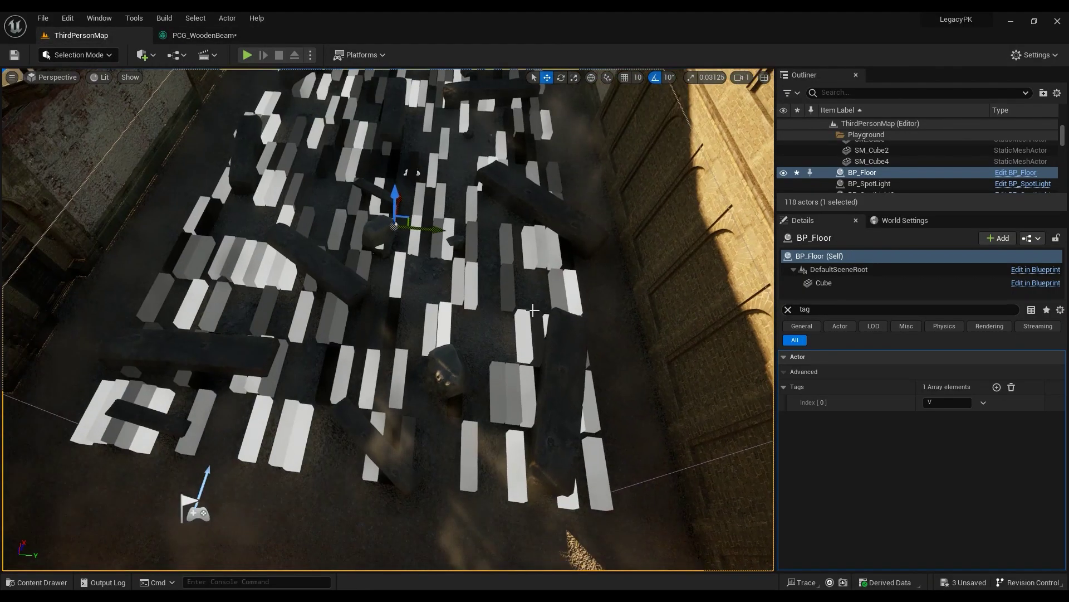
Compare the uppermost Surface Sampler's Points Per Squared Meter and Point Extents settings with its debug boxes in the level.
{"action": "left_click", "coordinate": [204, 35]}
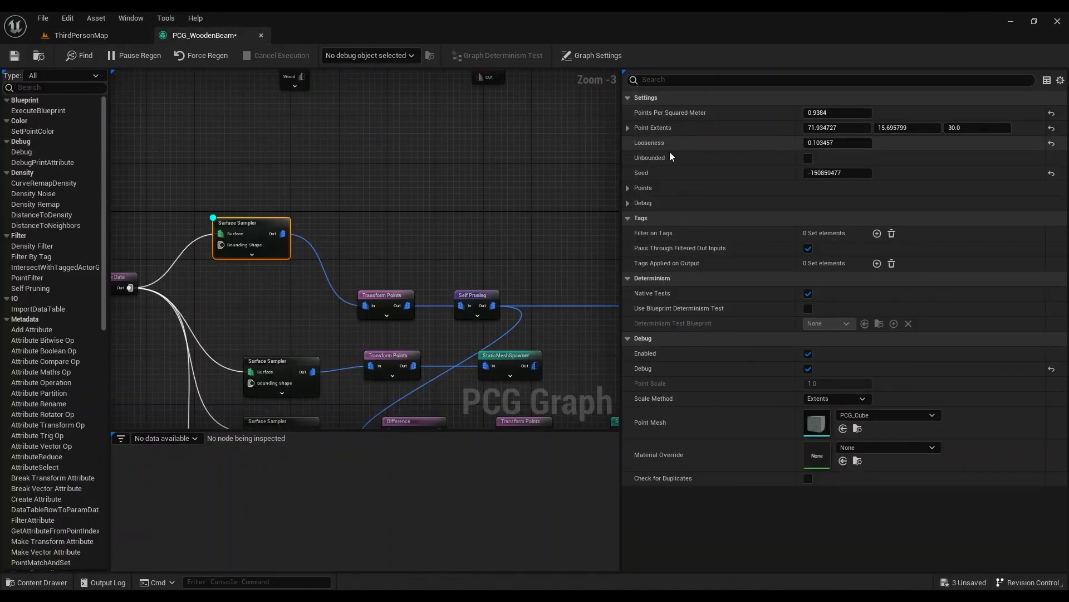
{"action": "left_click", "coordinate": [100, 35]}
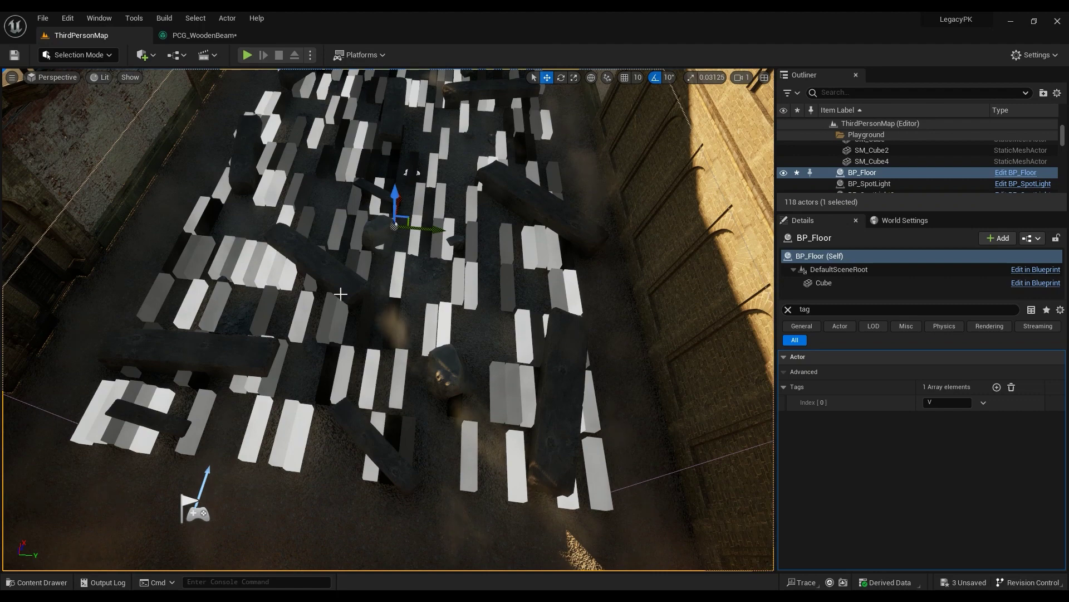
{"action": "left_click", "coordinate": [203, 36]}
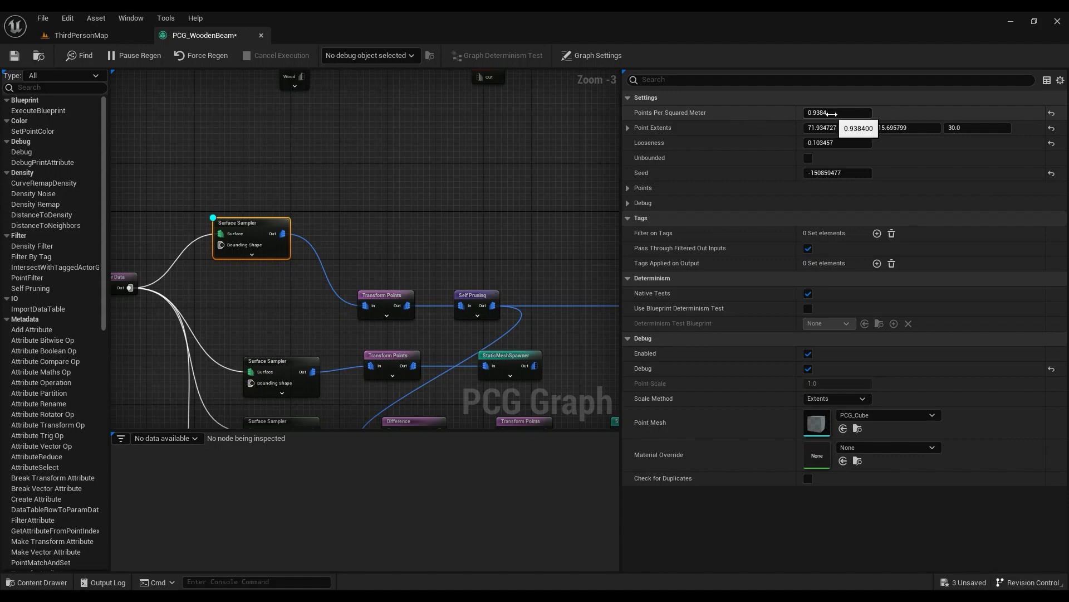
{"action": "left_click", "coordinate": [112, 37]}
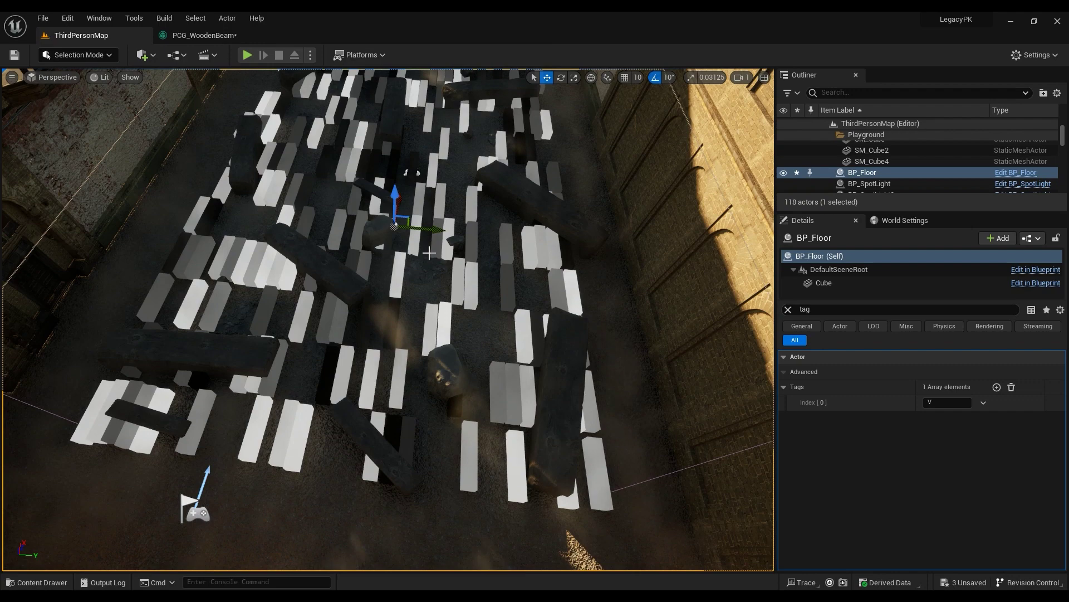
Expand the descriptor of the first mesh entry in the uppermost Static Mesh Spawner to inspect its static mesh.
{"action": "left_click", "coordinate": [203, 35]}
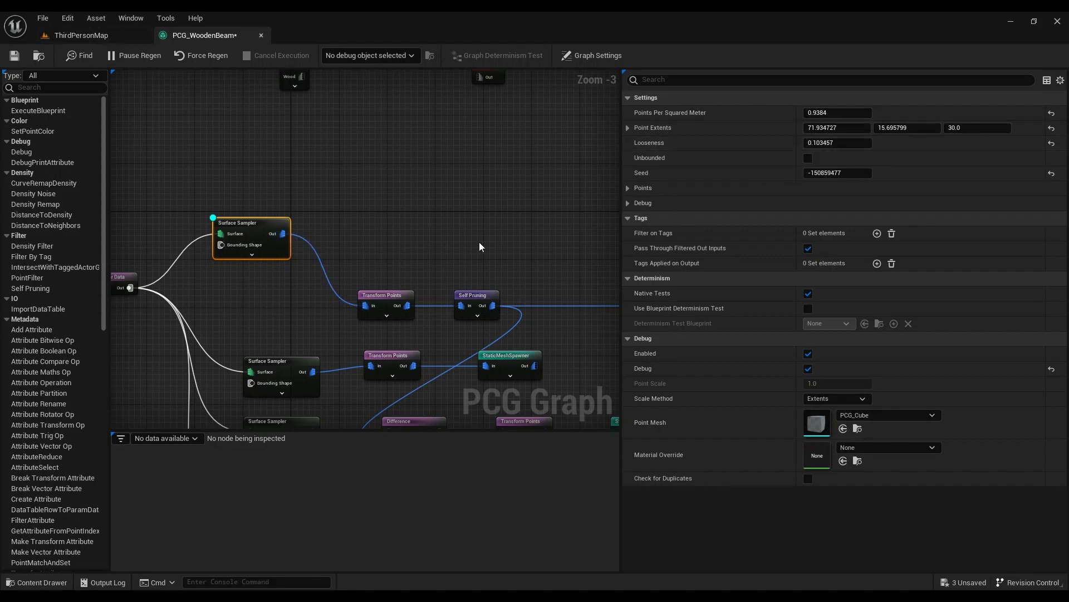
{"action": "right_click_drag", "start_coordinate": [457, 231], "coordinate": [274, 203]}
{"action": "left_click", "coordinate": [473, 258]}
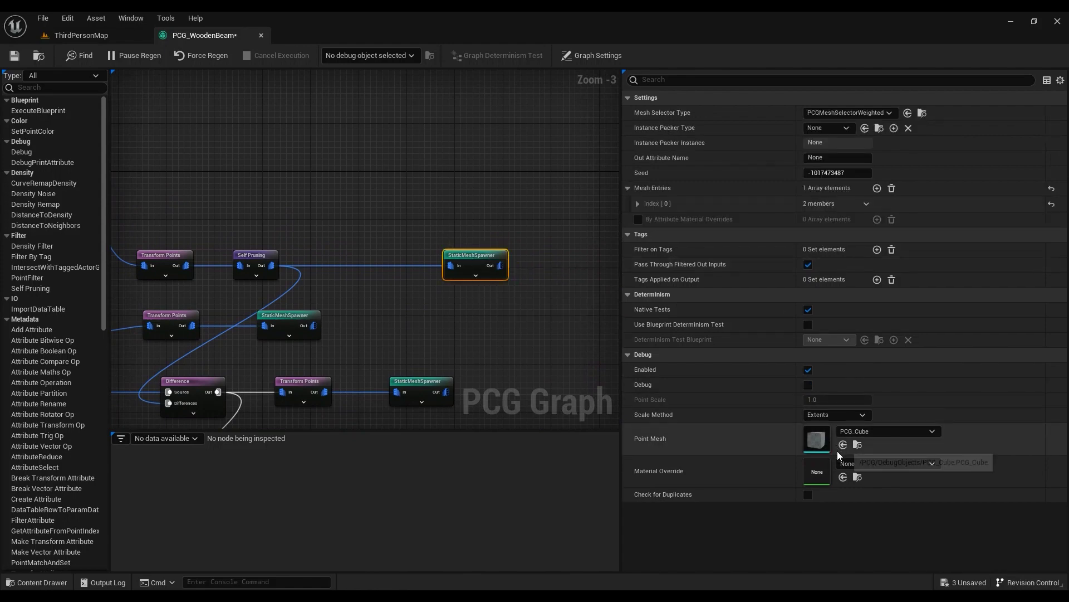
{"action": "left_click", "coordinate": [638, 203]}
{"action": "left_click", "coordinate": [645, 219]}
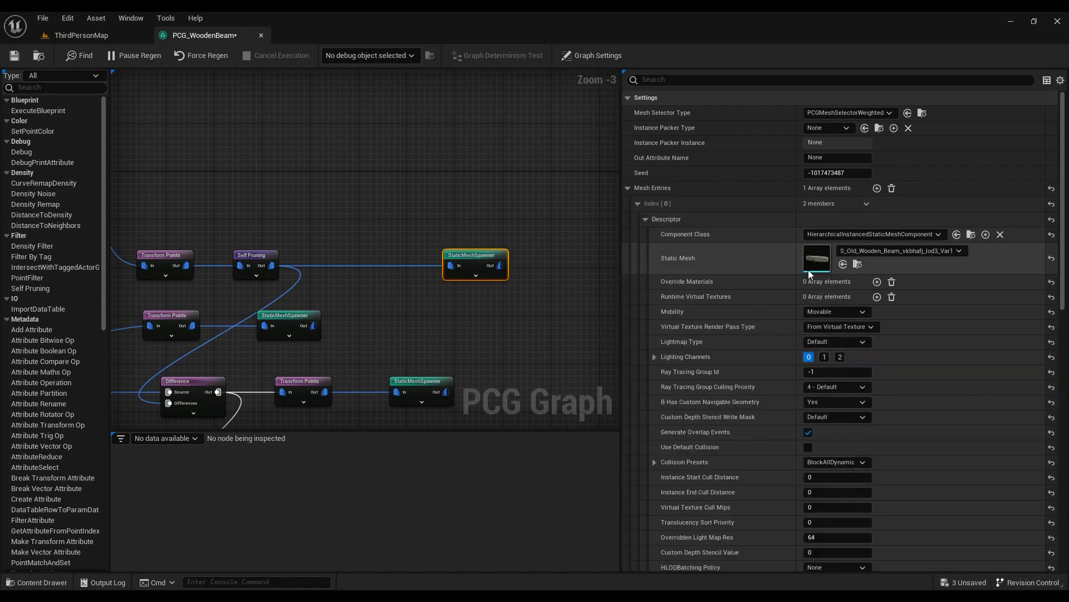
Move the uppermost Surface Sampler node slightly downward in the graph and leave it selected under its existing name.
{"action": "right_click_drag", "start_coordinate": [215, 233], "coordinate": [494, 243]}
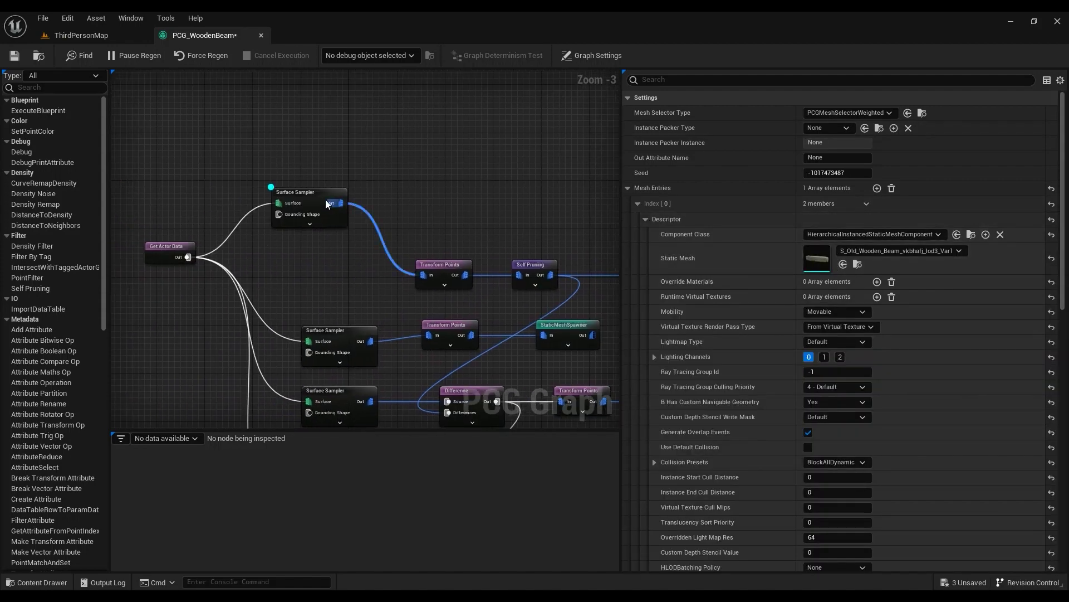
{"action": "left_click", "coordinate": [312, 193]}
{"action": "left_click_drag", "start_coordinate": [312, 194], "coordinate": [311, 215]}
{"action": "double_click", "coordinate": [310, 212]}
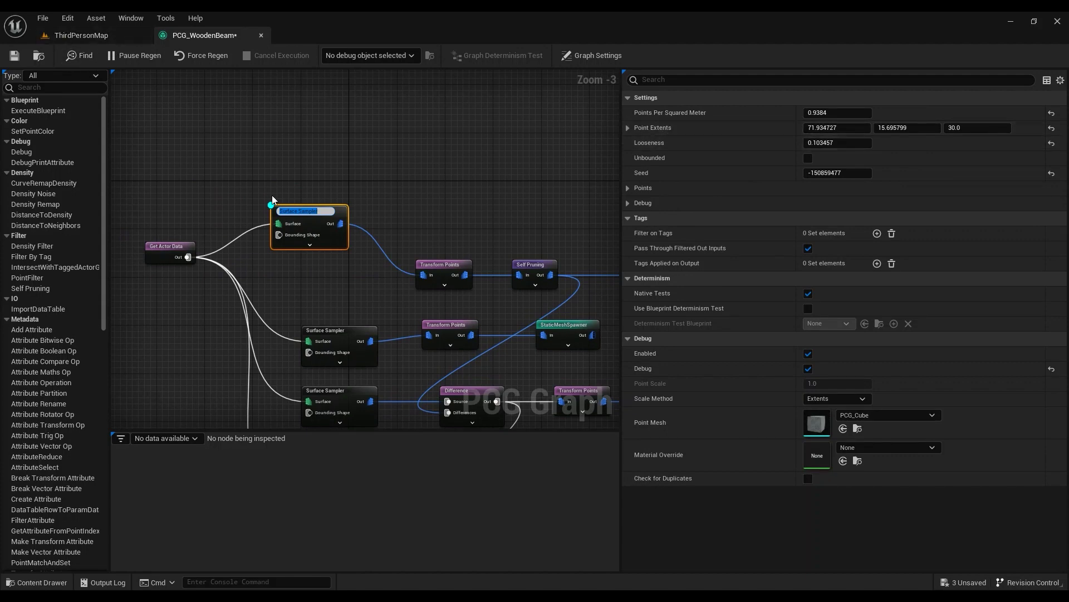
{"action": "right_click", "coordinate": [327, 178]}
{"action": "left_click", "coordinate": [309, 193]}
{"action": "left_click", "coordinate": [315, 218]}
Examine the uppermost Surface Sampler's debug points in the level and its link to the Transform Points node in the graph.
{"action": "key", "text": "d"}
{"action": "left_click", "coordinate": [94, 36]}
{"action": "right_click_drag", "start_coordinate": [299, 205], "coordinate": [431, 310]}
{"action": "key", "text": "w"}
{"action": "left_click", "coordinate": [205, 36]}
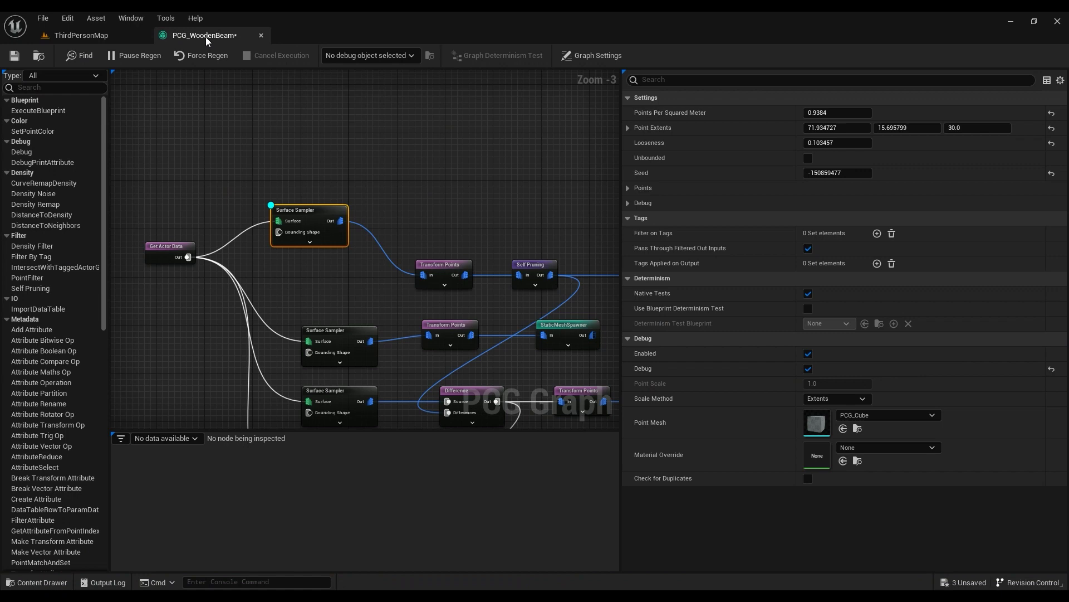
{"action": "right_click_drag", "start_coordinate": [564, 279], "coordinate": [605, 244]}
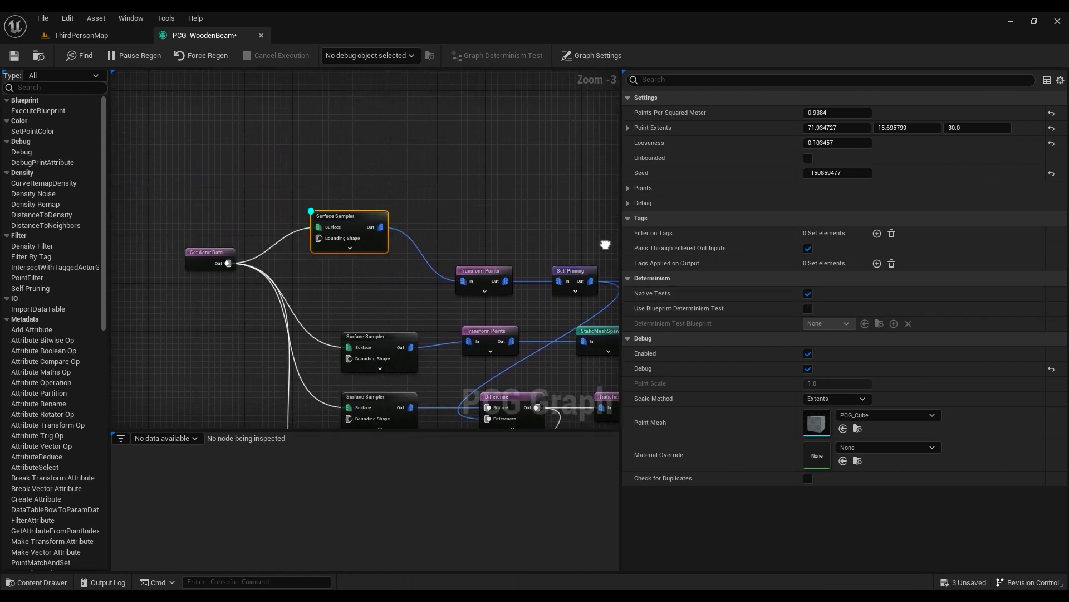
{"action": "left_click", "coordinate": [120, 36]}
{"action": "left_click", "coordinate": [193, 35]}
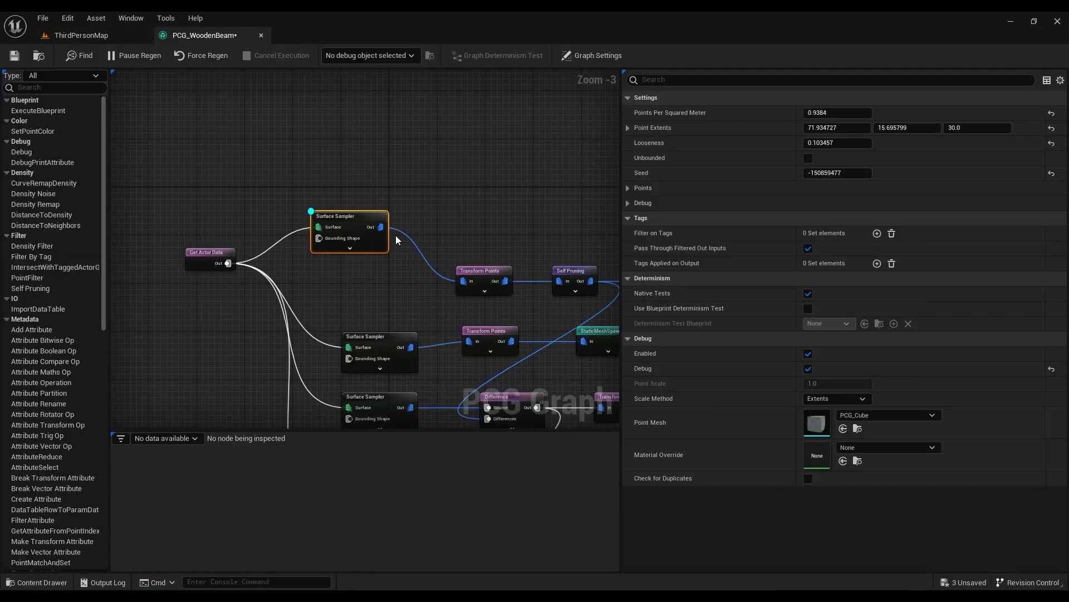
{"action": "right_click_drag", "start_coordinate": [404, 214], "coordinate": [314, 225]}
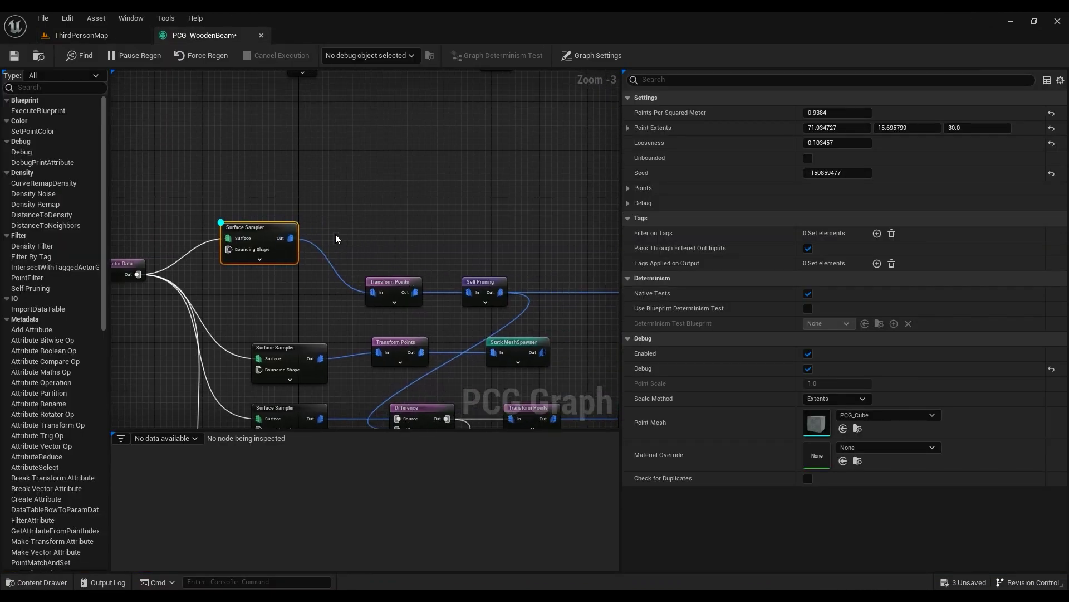
Turn the uppermost Surface Sampler's debug display off and back on.
{"action": "right_click_drag", "start_coordinate": [418, 230], "coordinate": [366, 260]}
{"action": "key", "text": "d"}
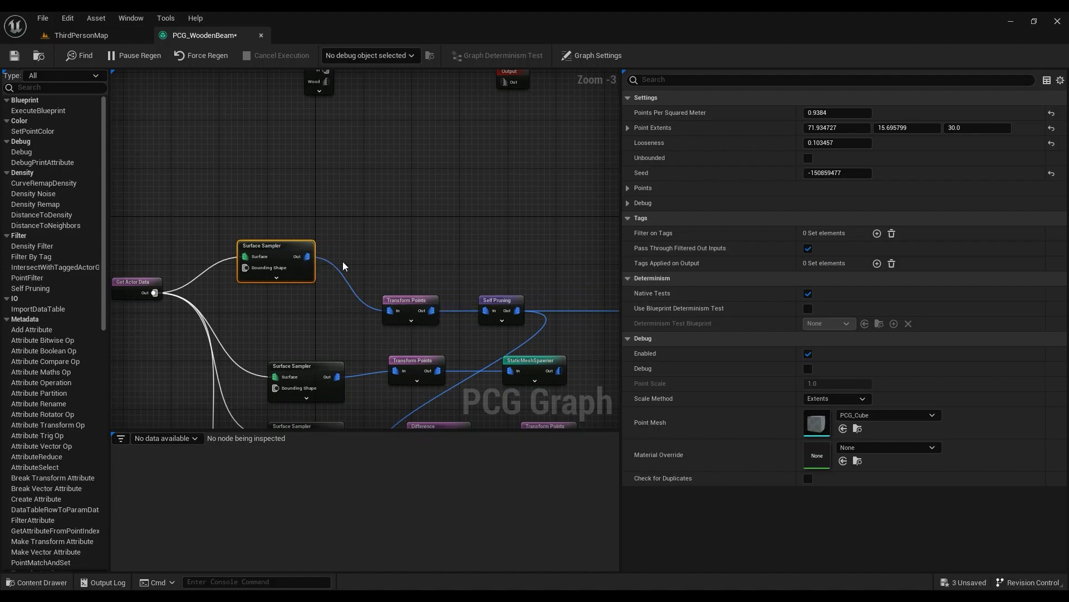
{"action": "left_click", "coordinate": [319, 229]}
{"action": "left_click", "coordinate": [275, 246]}
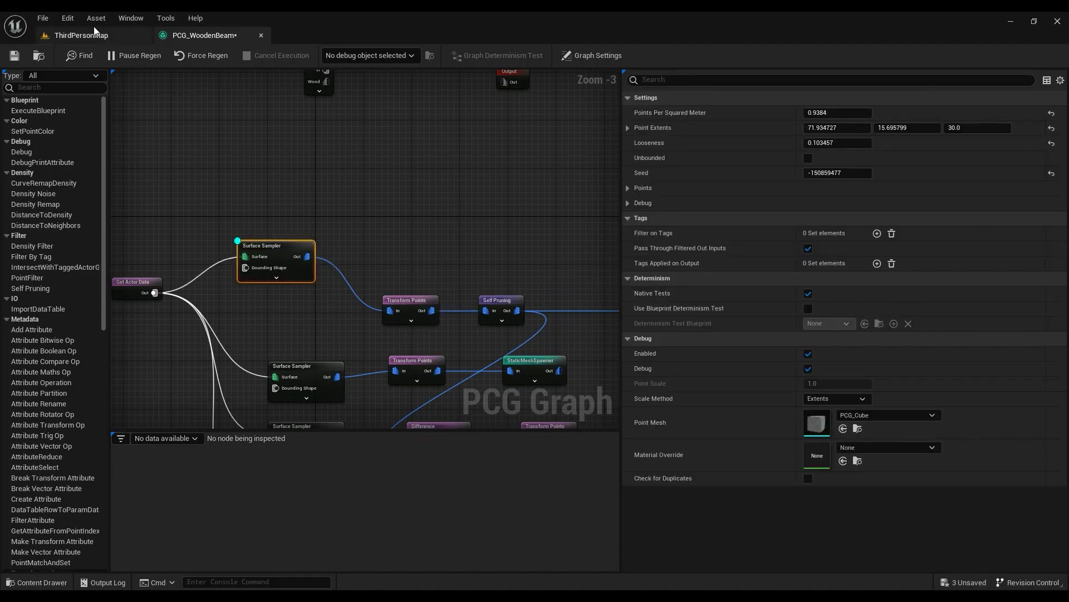
Inspect the Surface Sampler's debug boxes from ground level beside the wooden beams, and turn off the sampler's debug display.
{"action": "left_click", "coordinate": [94, 31]}
{"action": "key", "text": "w"}
{"action": "right_click_drag", "start_coordinate": [455, 214], "coordinate": [440, 146]}
{"action": "key", "text": "w"}
{"action": "key", "text": "w"}
{"action": "key", "text": "w"}
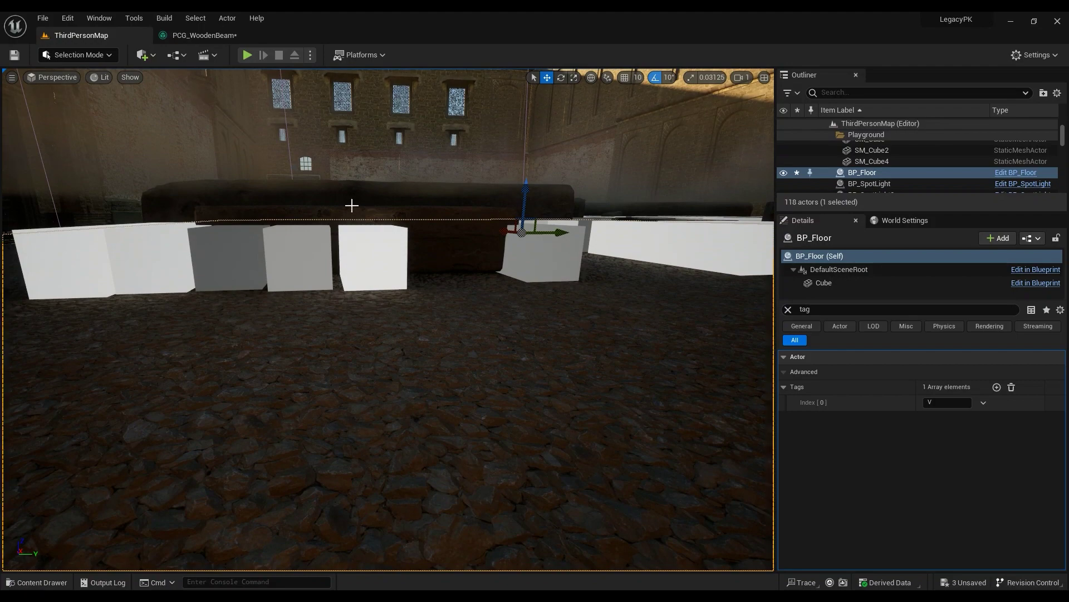
{"action": "left_click", "coordinate": [203, 35]}
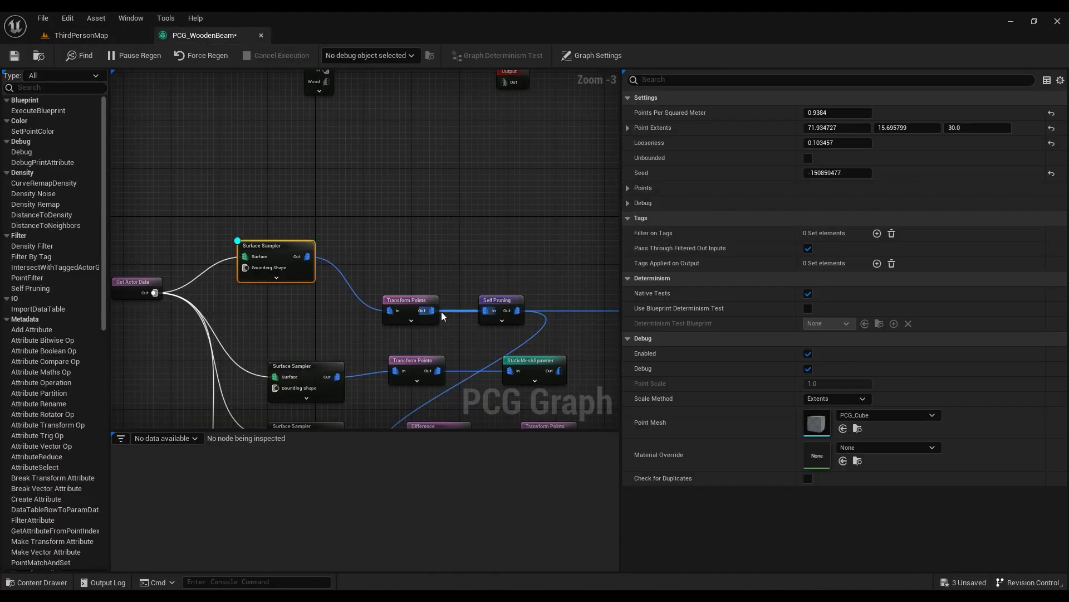
{"action": "key", "text": "d"}
Add a Transform Points node from the uppermost Surface Sampler's output and delete it again.
{"action": "left_click_drag", "start_coordinate": [307, 256], "coordinate": [353, 234]}
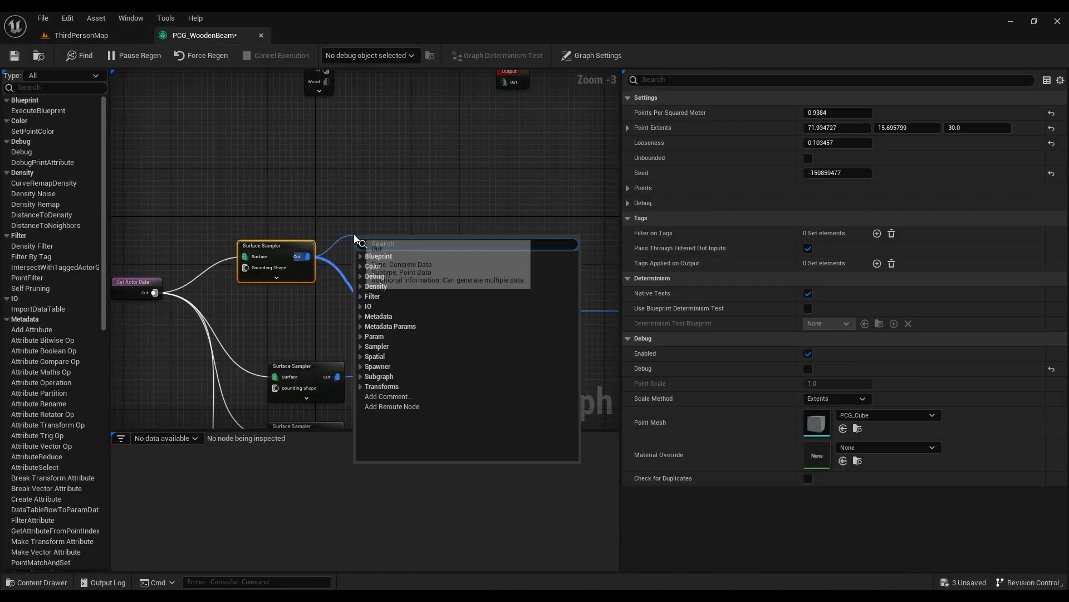
{"action": "type", "text": "trans"}
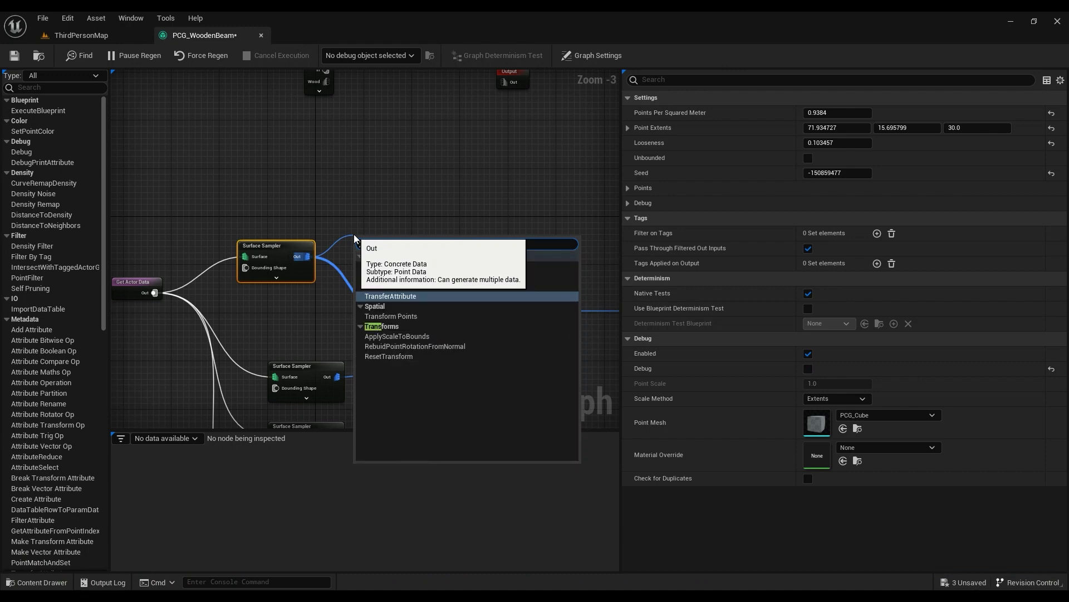
{"action": "left_click", "coordinate": [400, 316]}
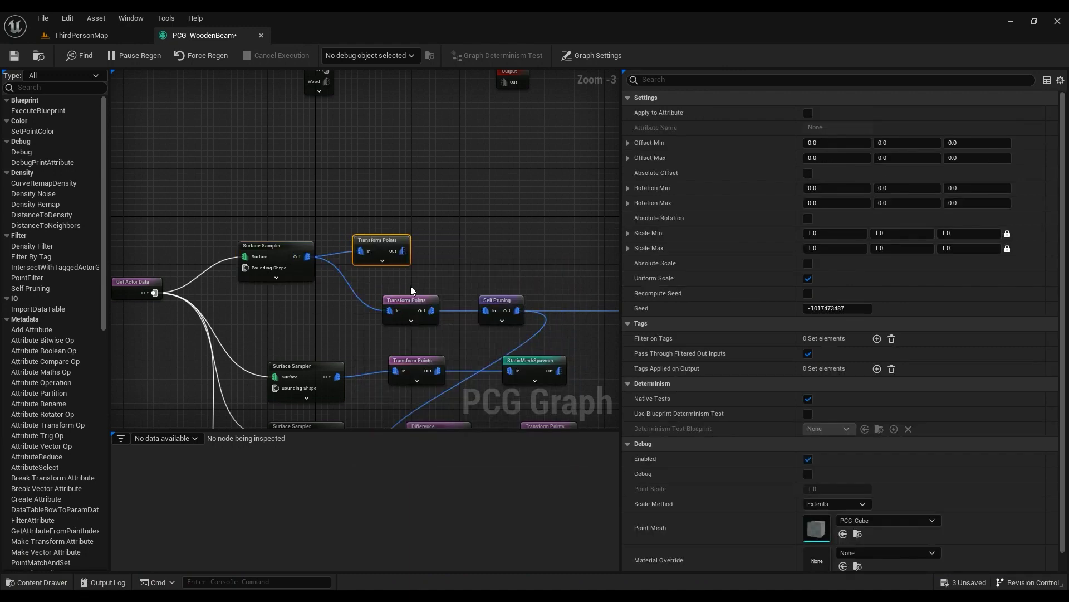
{"action": "double_click", "coordinate": [373, 241]}
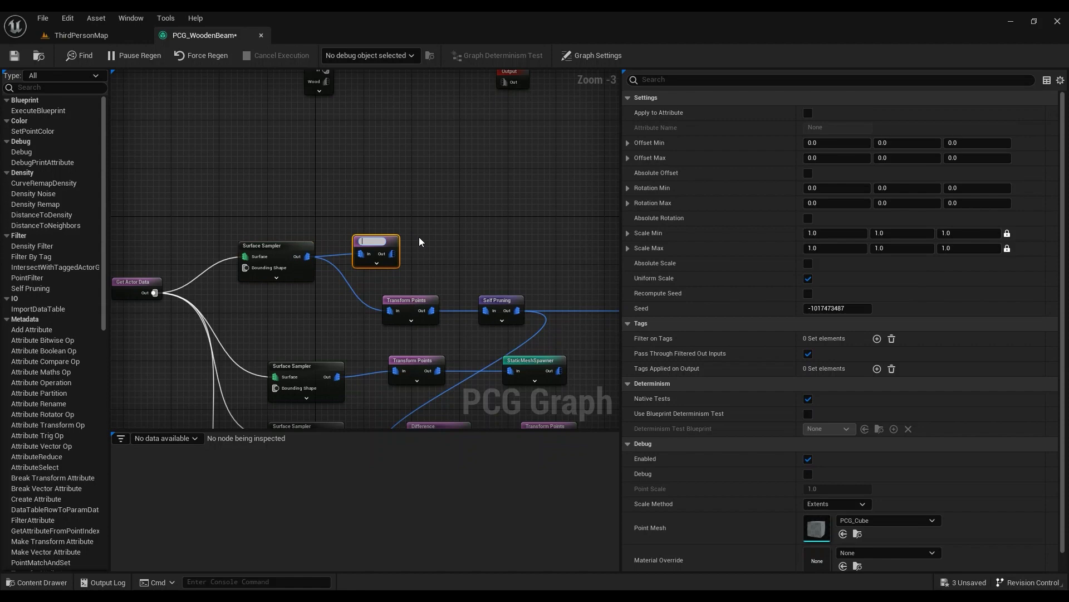
{"action": "key", "text": "Delete"}
Turn on debug display for the existing Transform Points node after the uppermost Surface Sampler and view its points from above.
{"action": "left_click", "coordinate": [414, 299]}
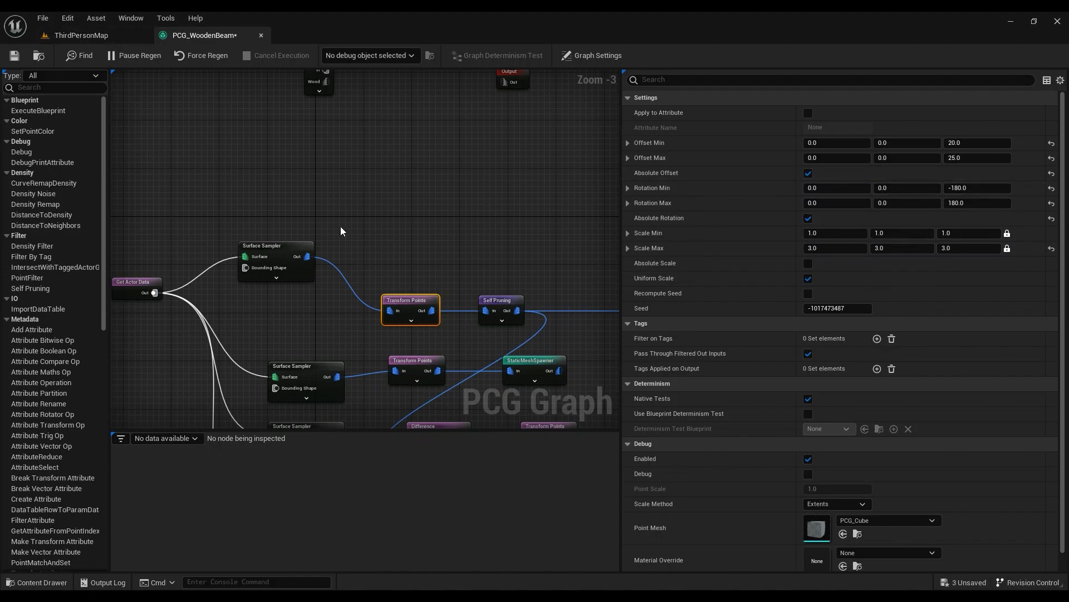
{"action": "key", "text": "d"}
{"action": "left_click", "coordinate": [94, 37]}
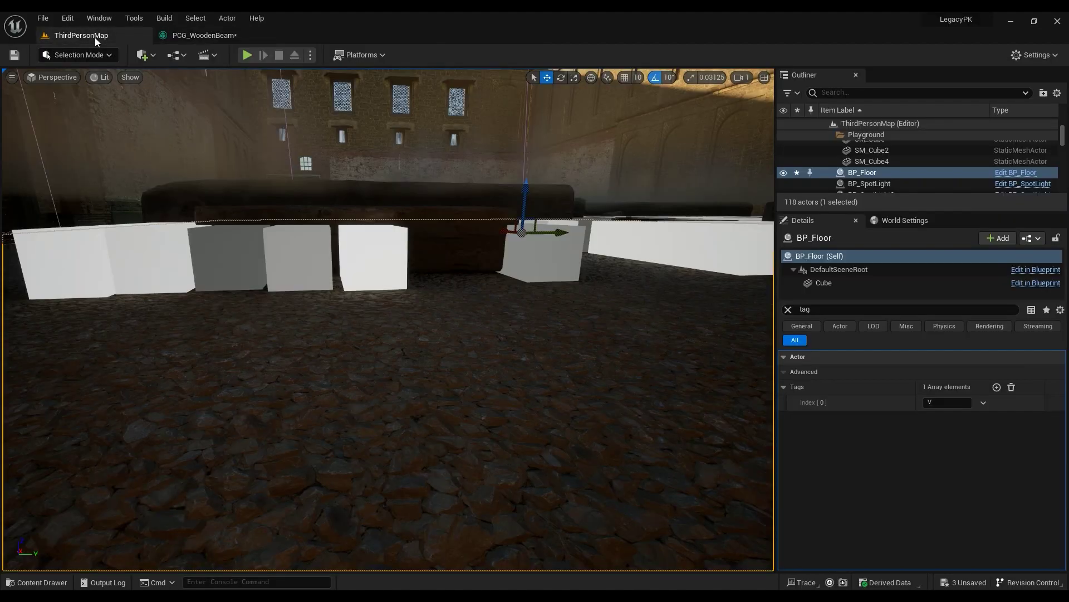
{"action": "mouse_move", "coordinate": [373, 231]}
{"action": "right_mouse_down"}
{"action": "mouse_move", "coordinate": [390, 312]}
{"action": "mouse_move", "coordinate": [479, 329]}
{"action": "mouse_move", "coordinate": [485, 320]}
{"action": "mouse_move", "coordinate": [462, 317]}
{"action": "right_mouse_up"}
{"action": "right_click_drag", "start_coordinate": [390, 256], "coordinate": [390, 198]}
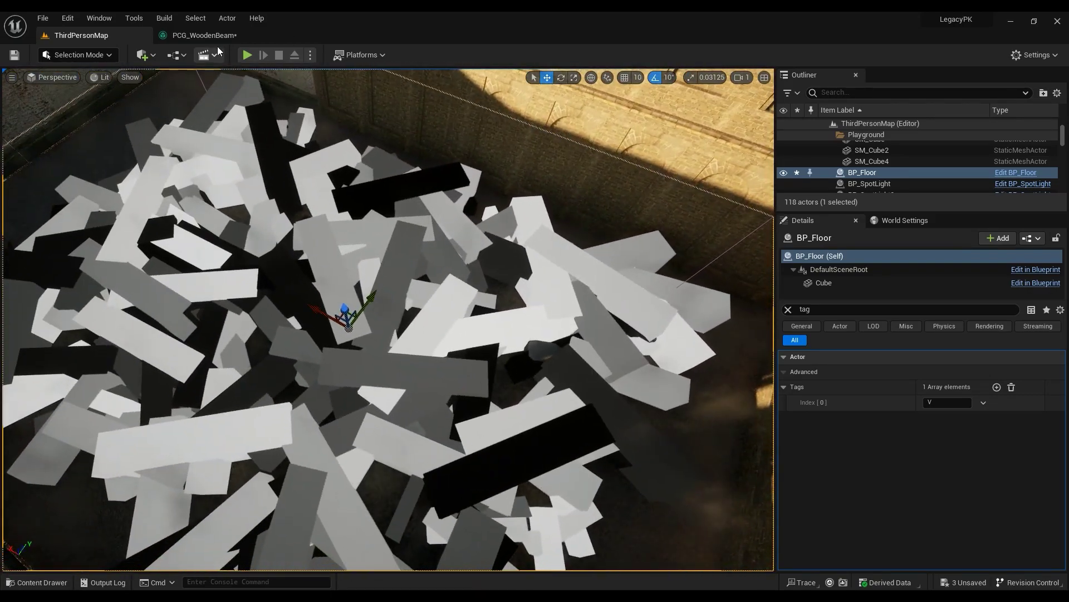
Check the Transform Points offset settings and examine the height of the transformed debug boxes from ground level.
{"action": "left_click", "coordinate": [205, 35]}
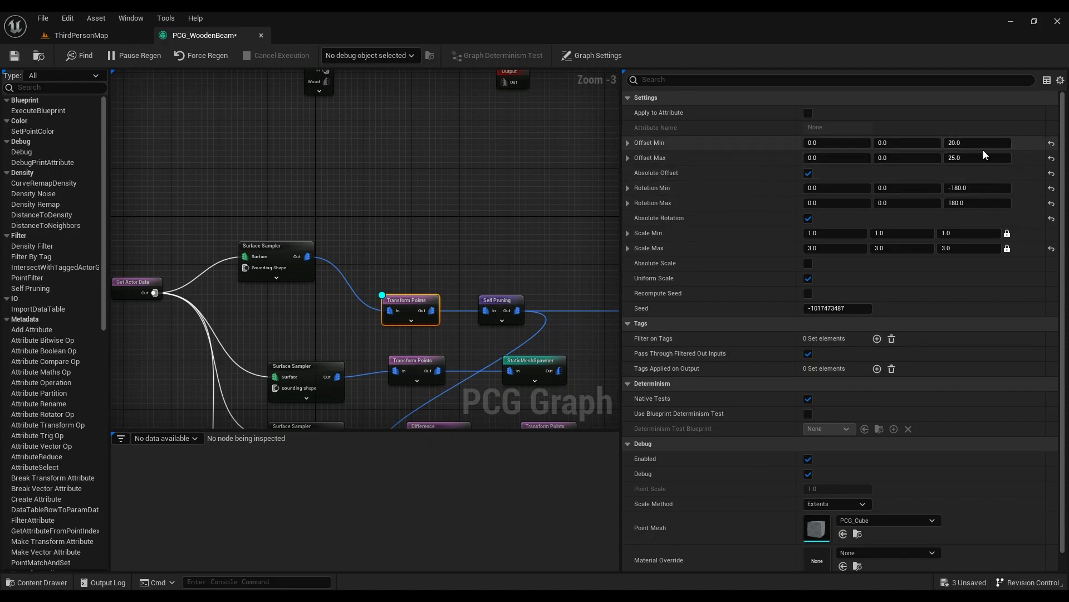
{"action": "left_click", "coordinate": [81, 35]}
{"action": "right_click_drag", "start_coordinate": [290, 167], "coordinate": [368, 117]}
{"action": "right_click_drag", "start_coordinate": [477, 273], "coordinate": [515, 284]}
{"action": "right_click_drag", "start_coordinate": [444, 281], "coordinate": [482, 291]}
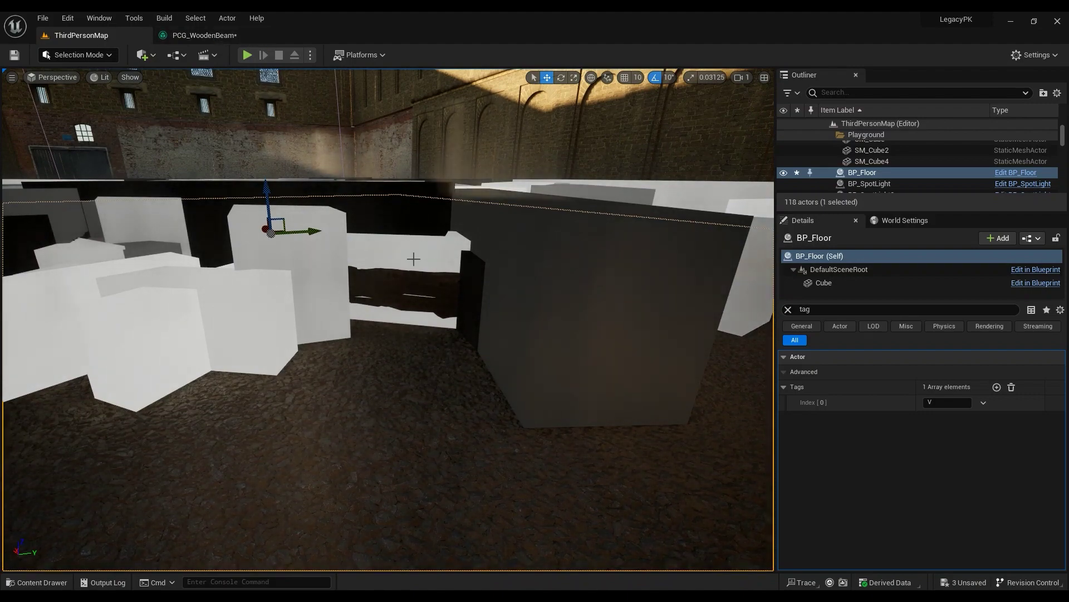
Locate the Self Pruning node after Transform Points and inspect the transformed debug boxes for overlaps from above.
{"action": "left_click", "coordinate": [197, 36]}
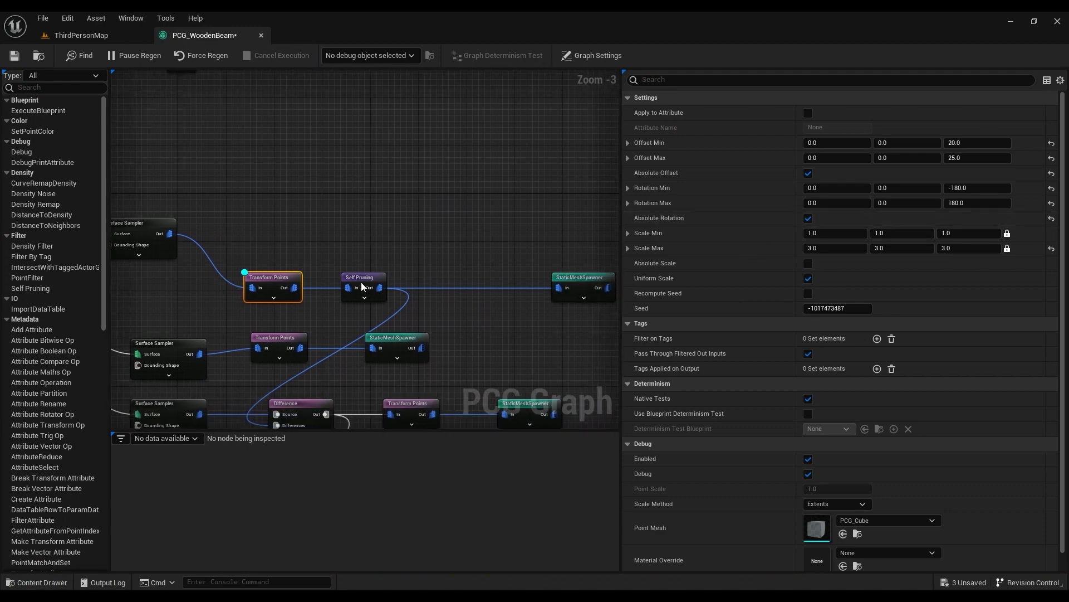
{"action": "left_click", "coordinate": [246, 241]}
{"action": "left_click", "coordinate": [274, 288]}
{"action": "left_click", "coordinate": [83, 35]}
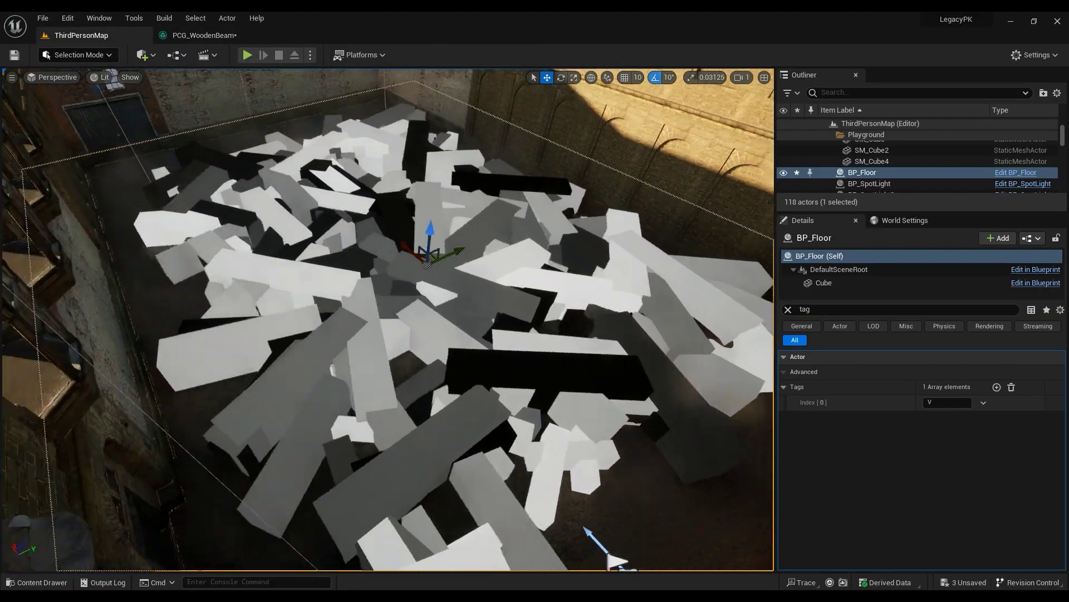
{"action": "right_click_drag", "start_coordinate": [528, 262], "coordinate": [566, 296]}
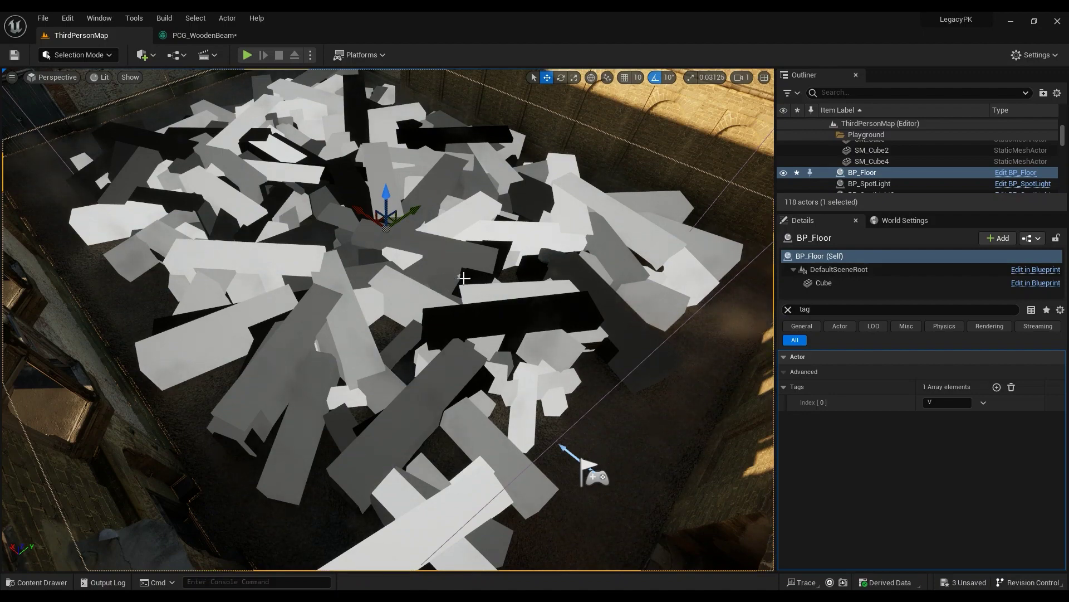
Add another Self Pruning node from the output of the uppermost Transform Points node.
{"action": "left_click", "coordinate": [191, 35]}
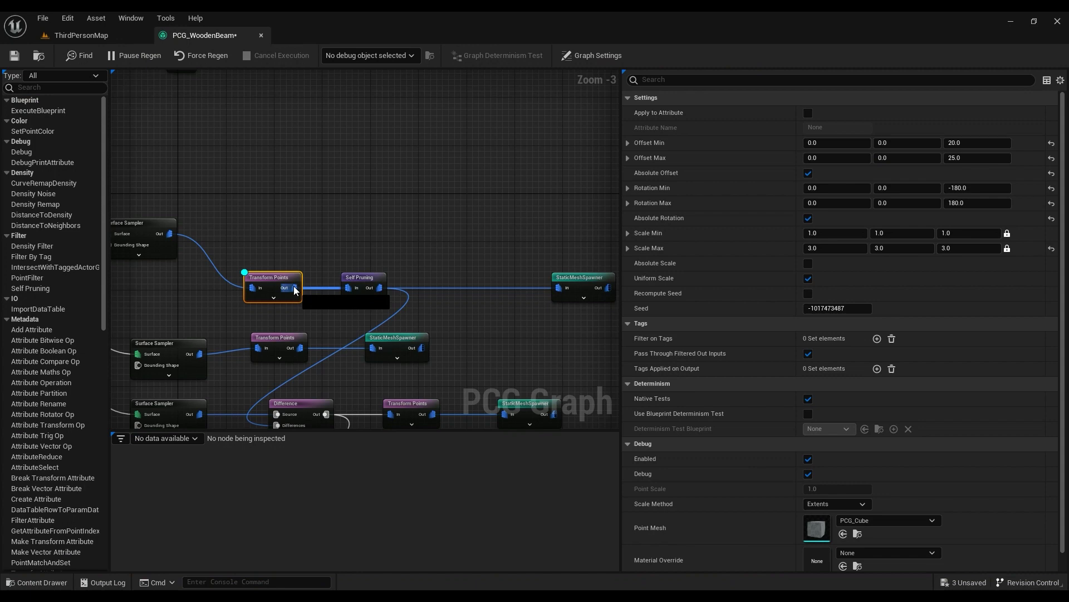
{"action": "left_click_drag", "start_coordinate": [293, 286], "coordinate": [329, 225]}
{"action": "type", "text": "self"}
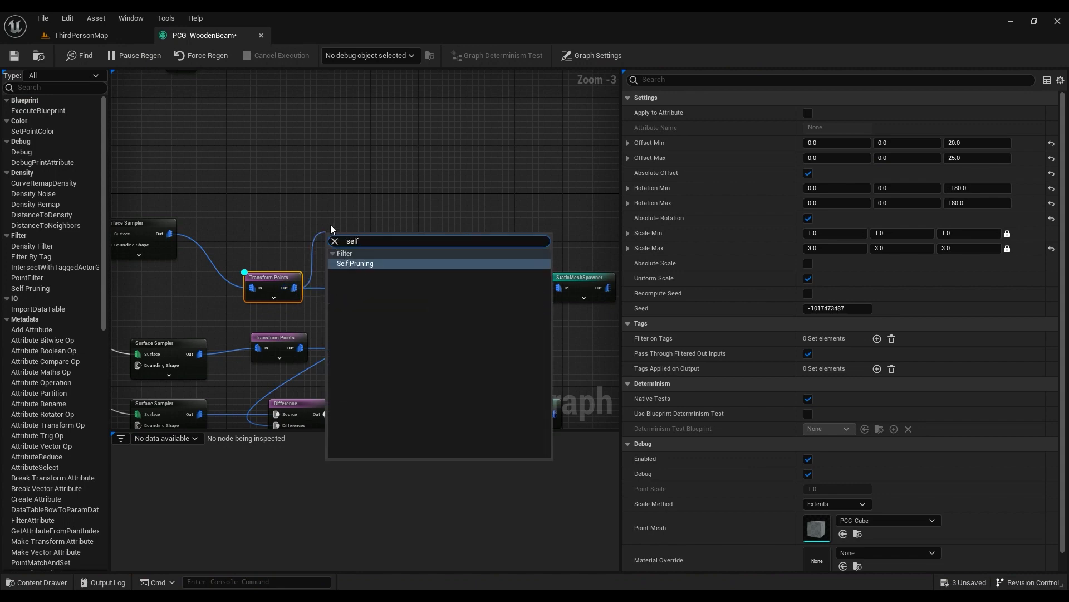
{"action": "key", "text": "Return"}
Turn off debug display for the uppermost Transform Points node and show the settings of the existing Self Pruning node.
{"action": "left_click", "coordinate": [362, 285]}
{"action": "left_click", "coordinate": [273, 276]}
{"action": "left_click", "coordinate": [366, 279]}
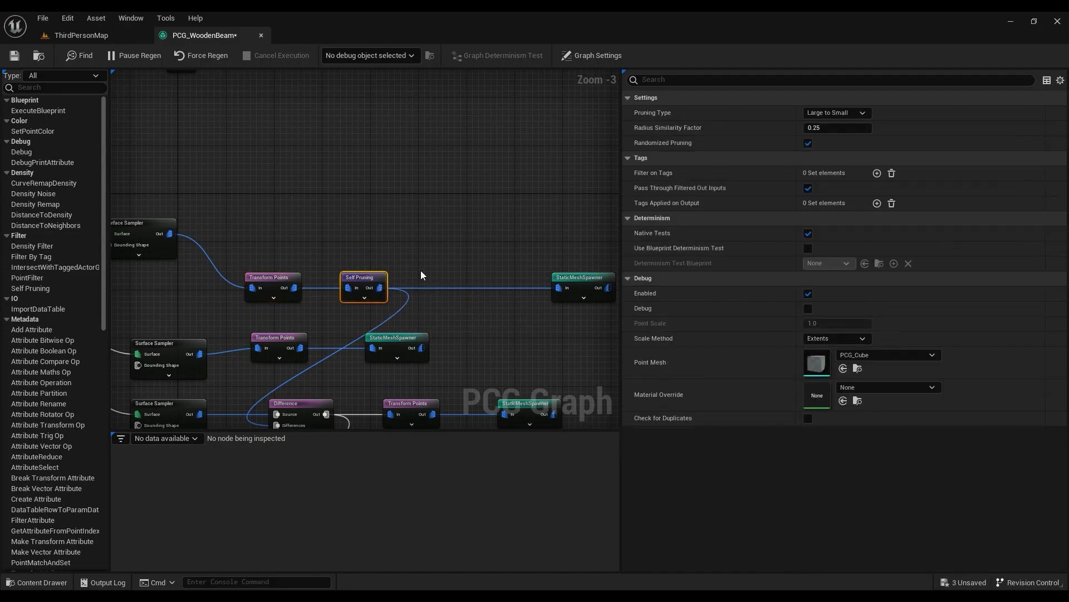
Inspect the pruned points in the level and turn off debug display for the Self Pruning node.
{"action": "left_click", "coordinate": [117, 35]}
{"action": "right_click_drag", "start_coordinate": [349, 245], "coordinate": [479, 245]}
{"action": "left_click", "coordinate": [200, 36]}
{"action": "right_click_drag", "start_coordinate": [471, 304], "coordinate": [350, 309]}
{"action": "left_click", "coordinate": [233, 283]}
{"action": "key", "text": "d"}
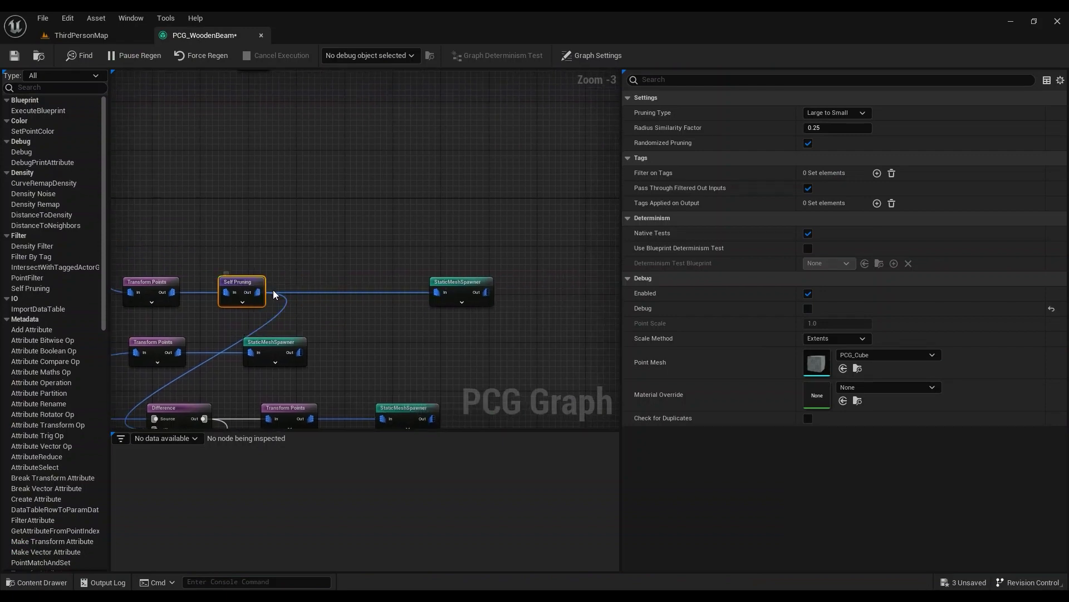
Check the level again with the Self Pruning node's debug display off.
{"action": "left_click", "coordinate": [225, 319]}
{"action": "right_click_drag", "start_coordinate": [280, 258], "coordinate": [366, 282]}
{"action": "left_click", "coordinate": [418, 277]}
{"action": "key", "text": "d"}
{"action": "left_click", "coordinate": [94, 38]}
{"action": "left_click", "coordinate": [204, 35]}
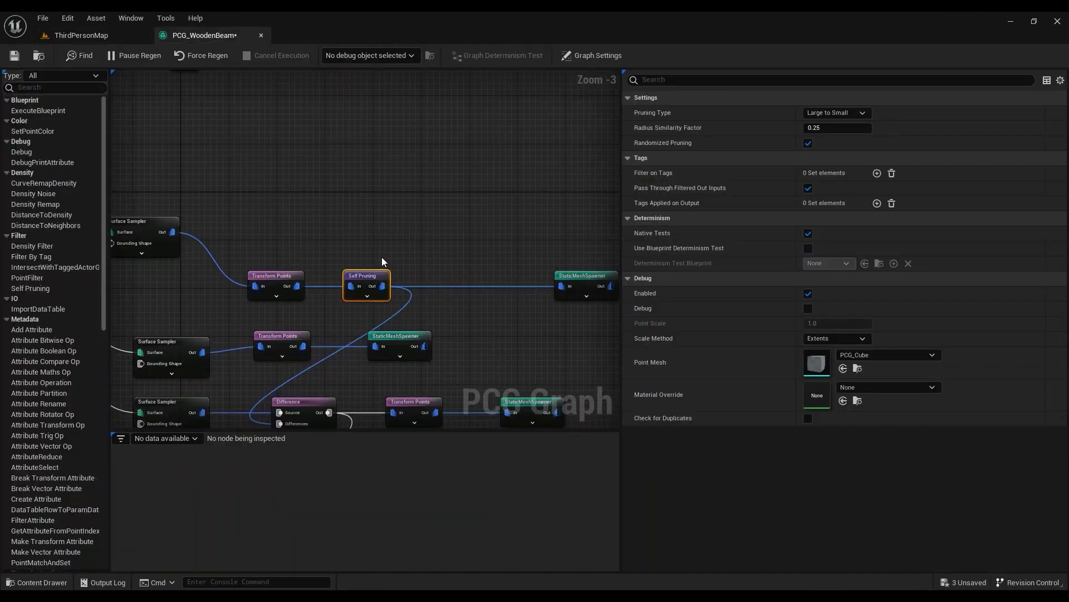
Try adding another StaticMeshSpawner node from the output of the Self Pruning node.
{"action": "left_click_drag", "start_coordinate": [384, 285], "coordinate": [405, 271]}
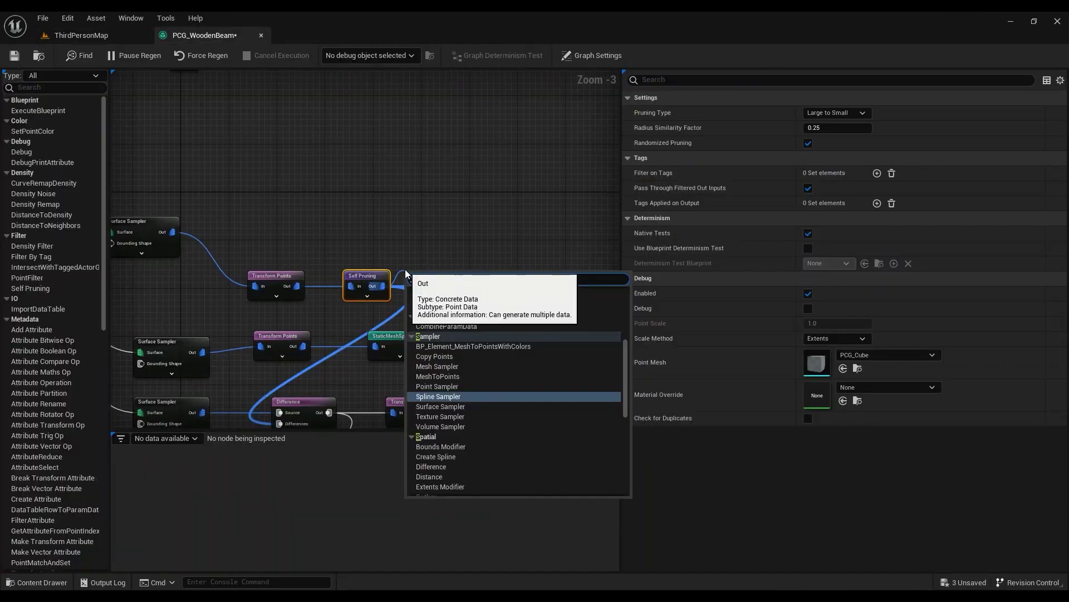
{"action": "type", "text": "stat"}
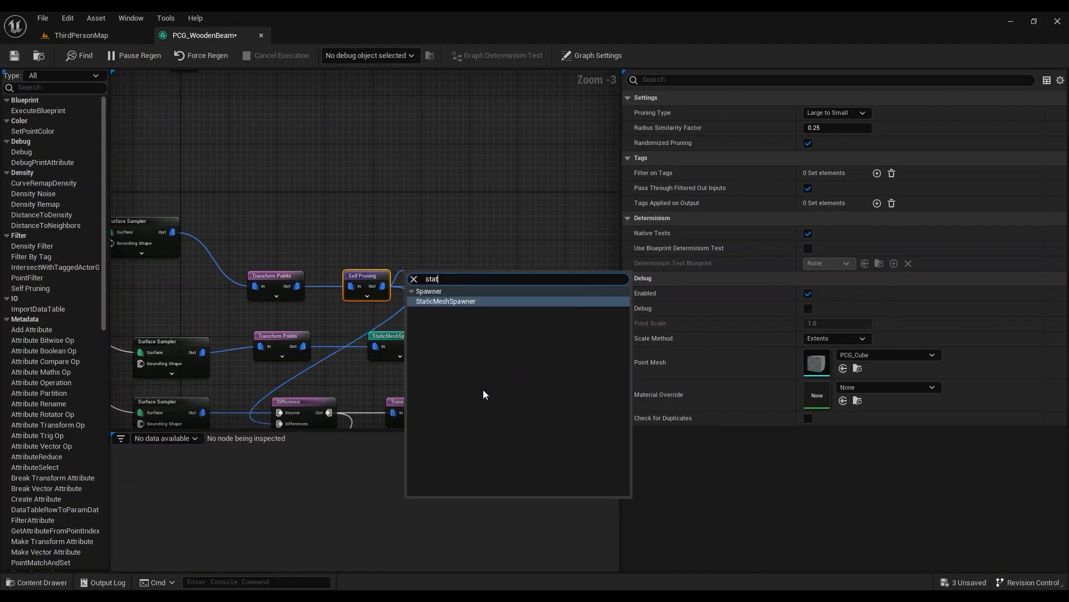
{"action": "left_click", "coordinate": [443, 303]}
Review the mesh entry of the StaticMeshSpawner fed by Self Pruning, from its static mesh down to its weight.
{"action": "right_click_drag", "start_coordinate": [605, 277], "coordinate": [458, 276]}
{"action": "left_click", "coordinate": [458, 276]}
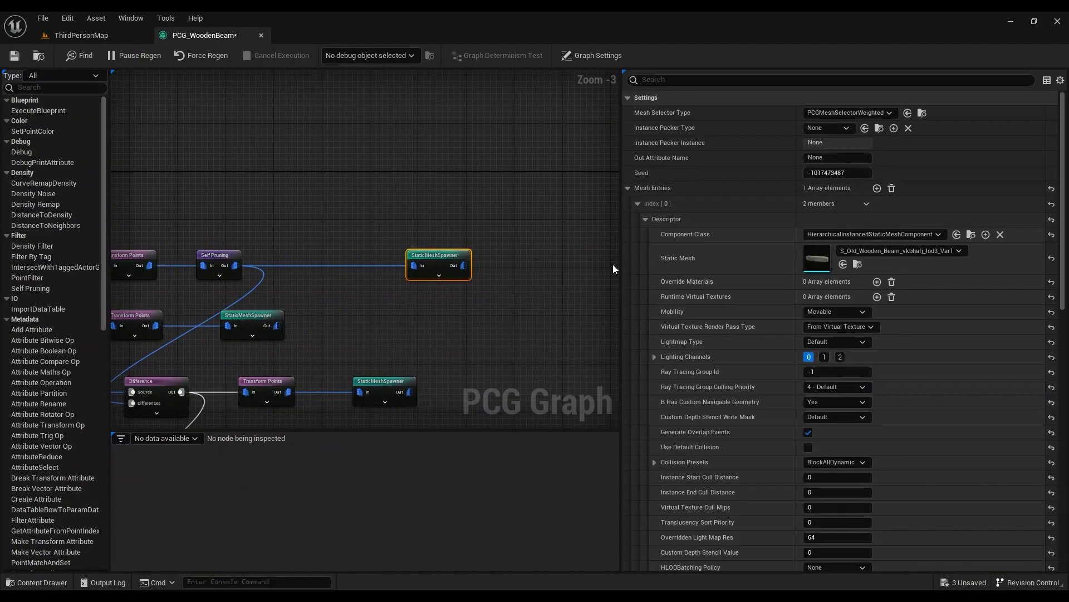
{"action": "left_click", "coordinate": [643, 189]}
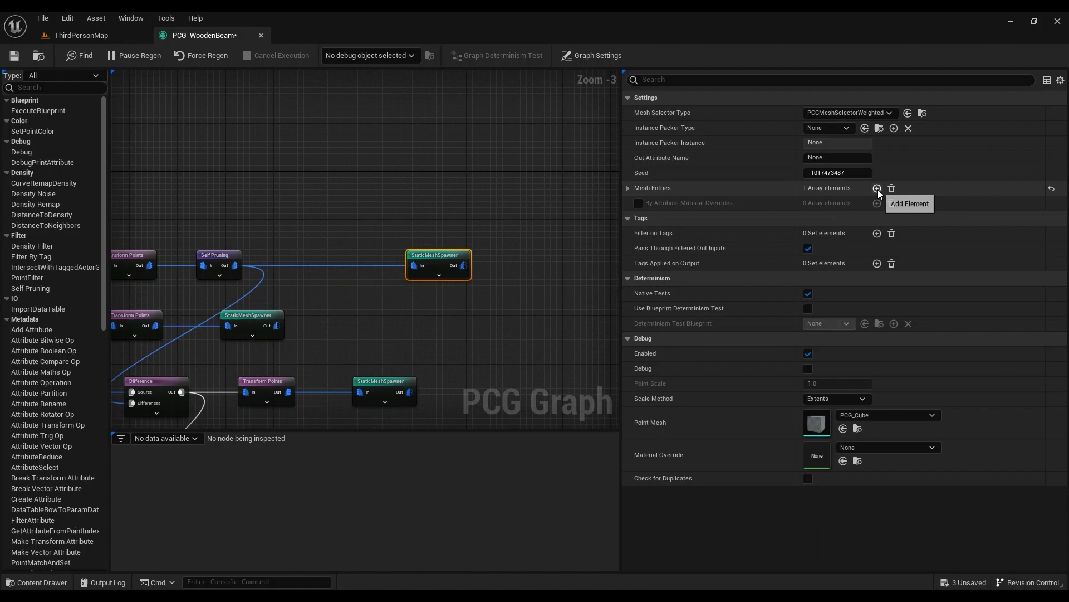
{"action": "left_click", "coordinate": [646, 189]}
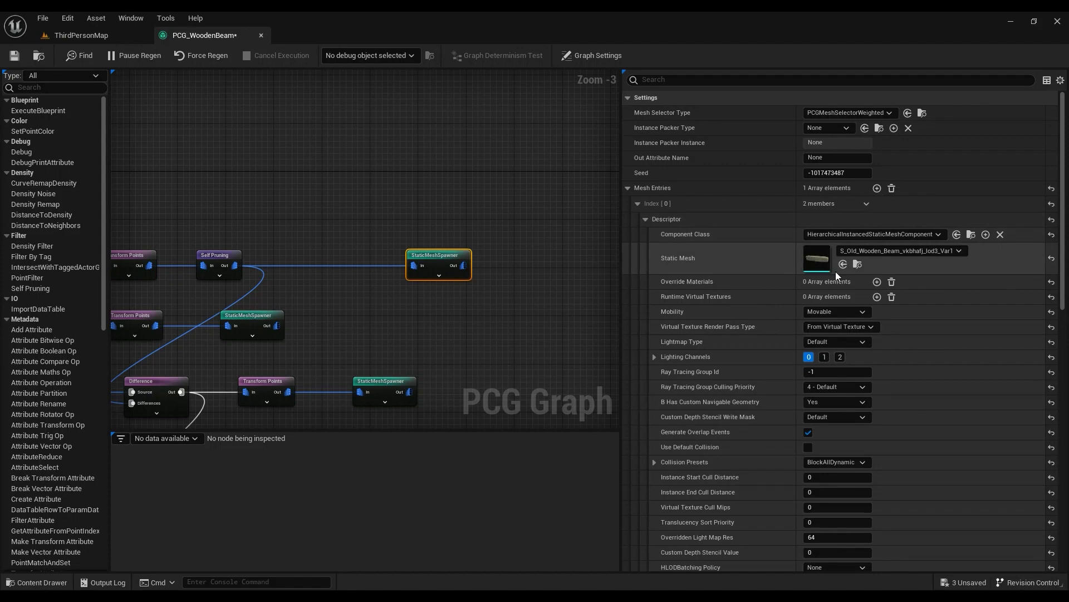
{"action": "scroll", "coordinate": [929, 339], "scroll_direction": "down", "scroll_amount": 3}
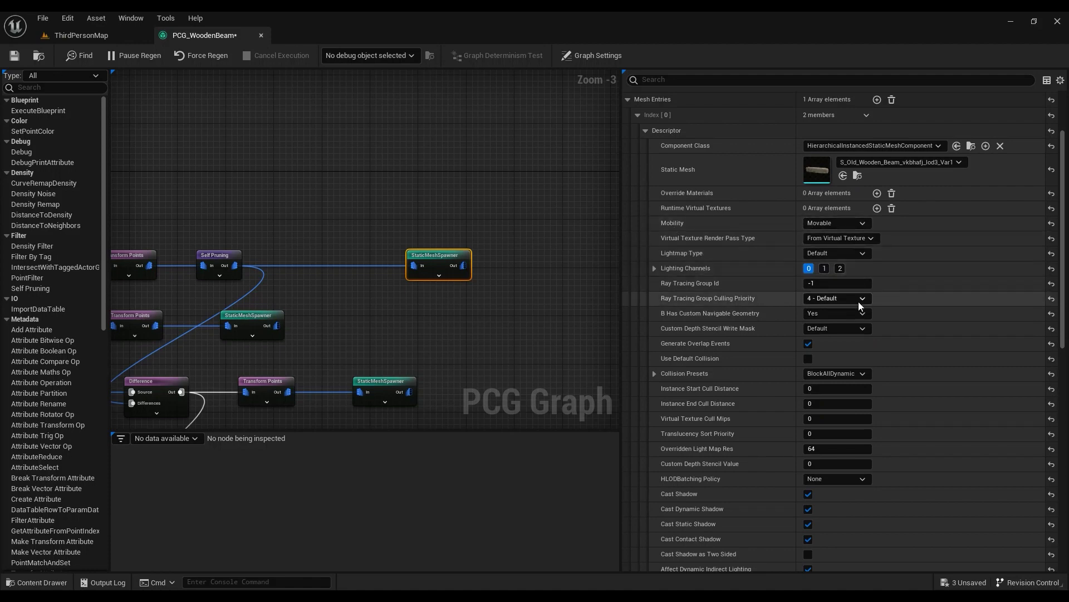
{"action": "scroll", "coordinate": [870, 438], "scroll_direction": "down", "scroll_amount": 5}
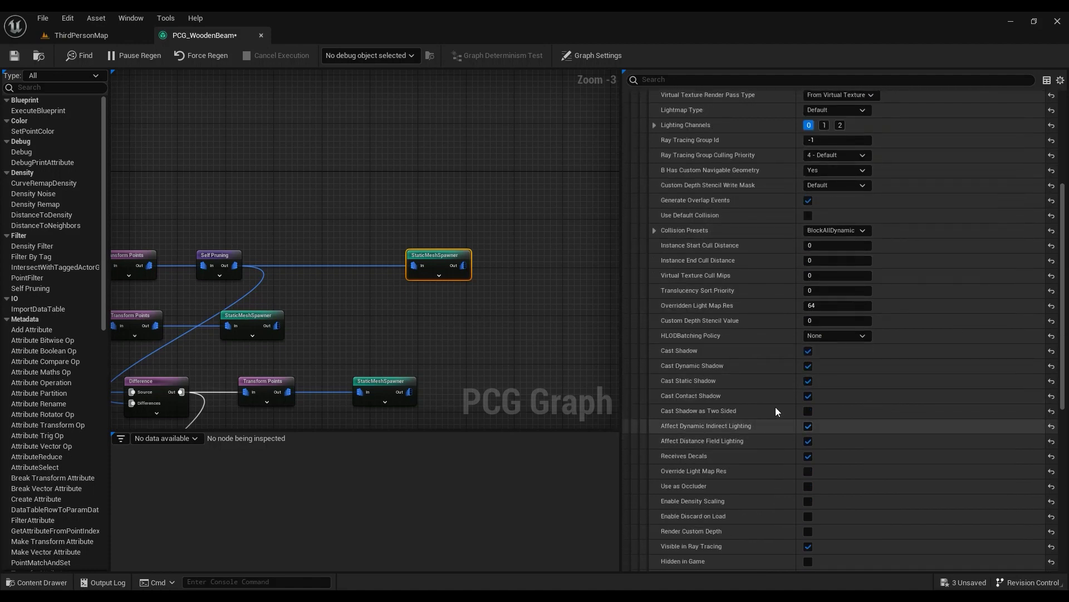
{"action": "scroll", "coordinate": [752, 407], "scroll_direction": "down", "scroll_amount": 5}
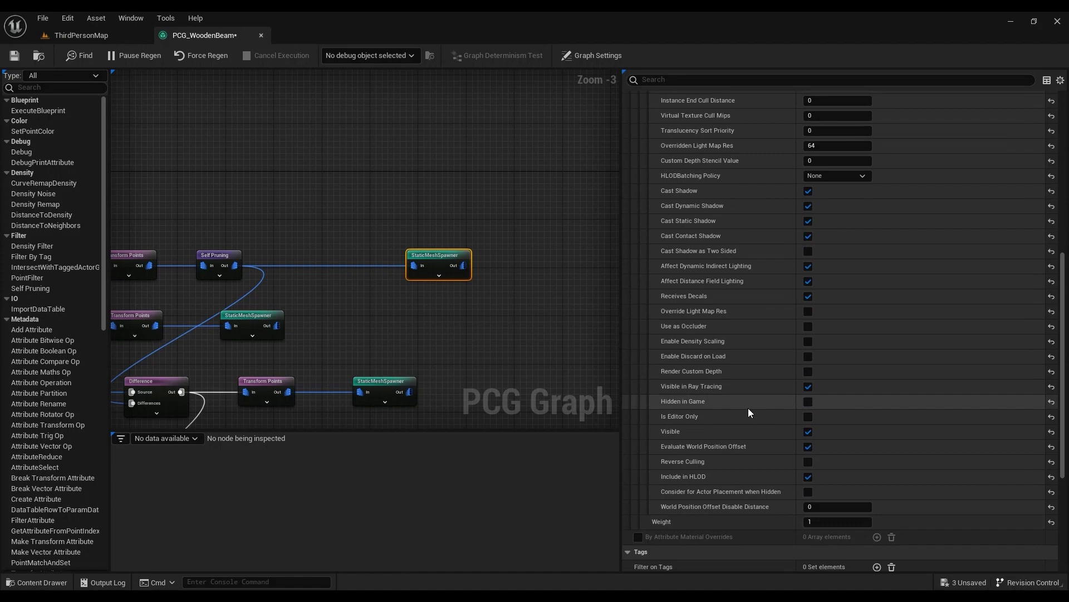
Examine the spawned wooden beams in ThirdPersonMap from ground level.
{"action": "left_click", "coordinate": [93, 36]}
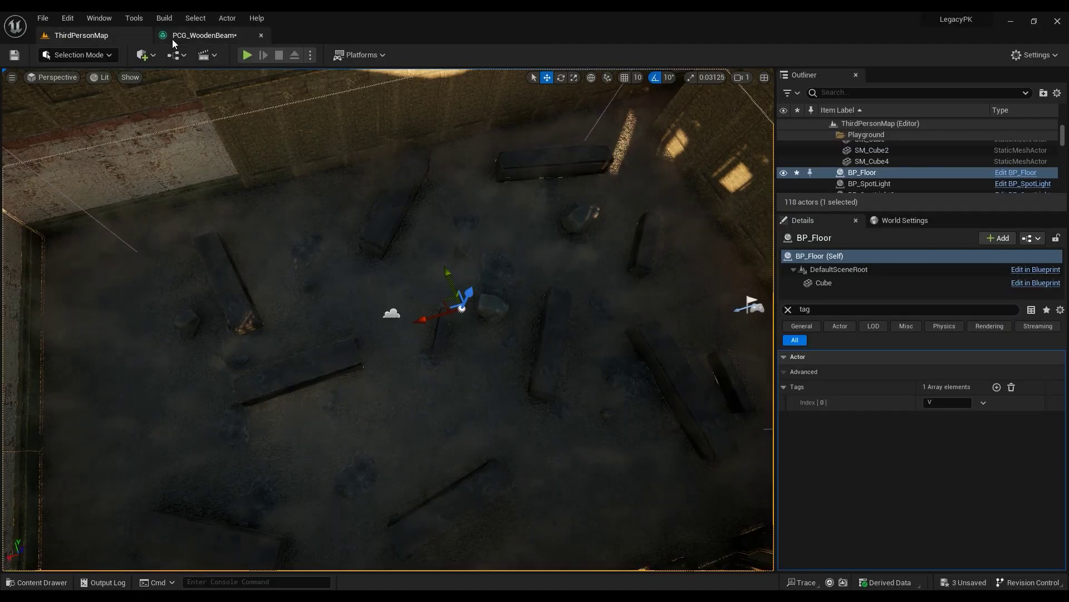
{"action": "left_click", "coordinate": [169, 37]}
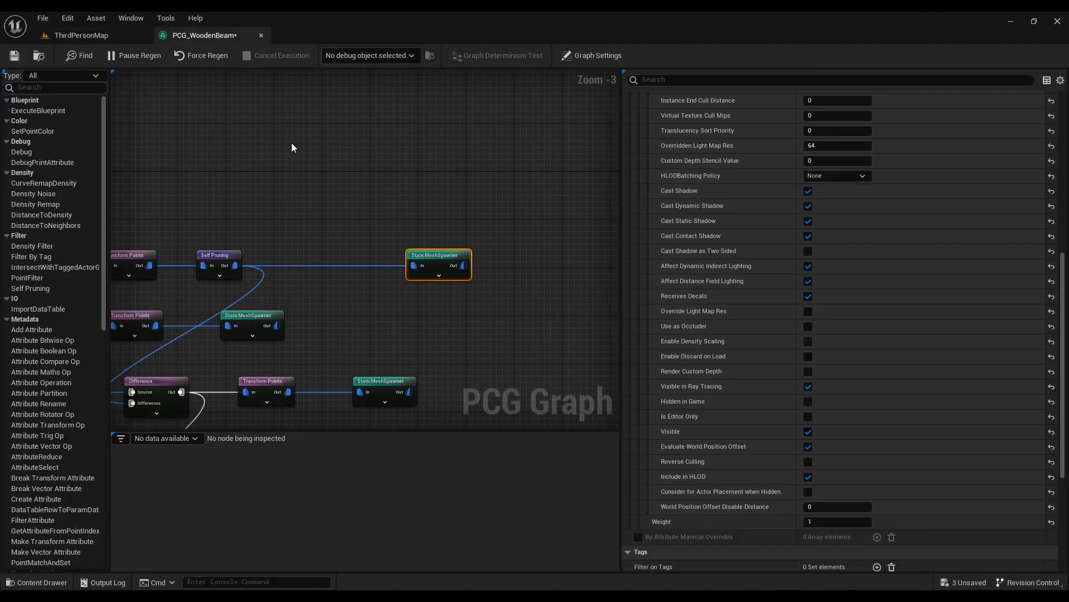
{"action": "left_click", "coordinate": [120, 34]}
{"action": "right_click_drag", "start_coordinate": [388, 319], "coordinate": [627, 246]}
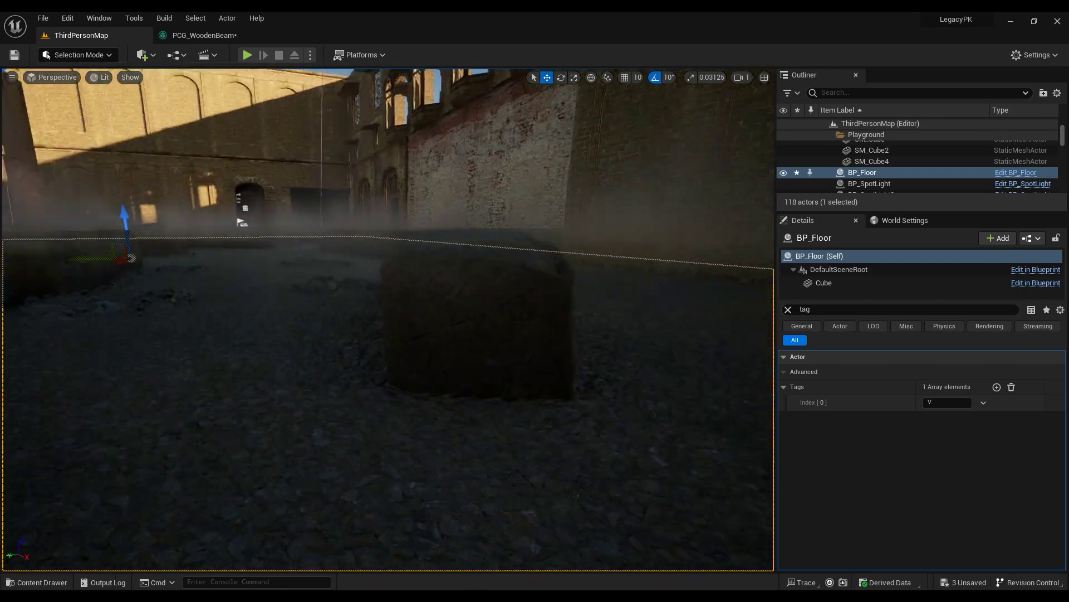
Undock the PCG_WoodenBeam graph into a widened floating window over the level and select the uppermost Transform Points node.
{"action": "left_click", "coordinate": [211, 35]}
{"action": "left_click_drag", "start_coordinate": [489, 243], "coordinate": [600, 284]}
{"action": "scroll", "coordinate": [757, 376], "scroll_direction": "down", "scroll_amount": 4}
{"action": "scroll", "coordinate": [746, 393], "scroll_direction": "up", "scroll_amount": 3}
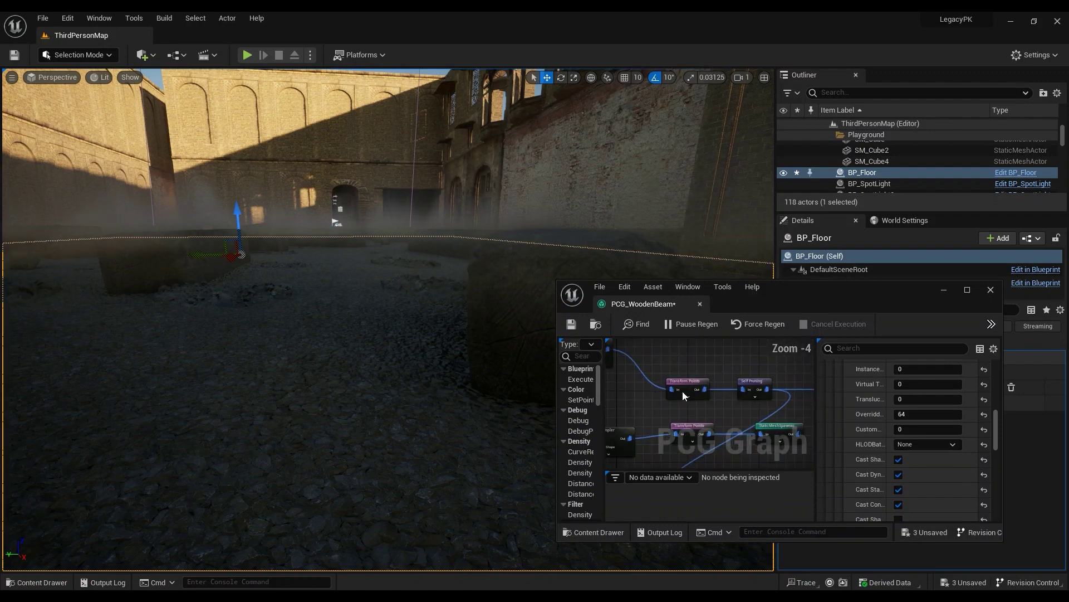
{"action": "left_click", "coordinate": [689, 386]}
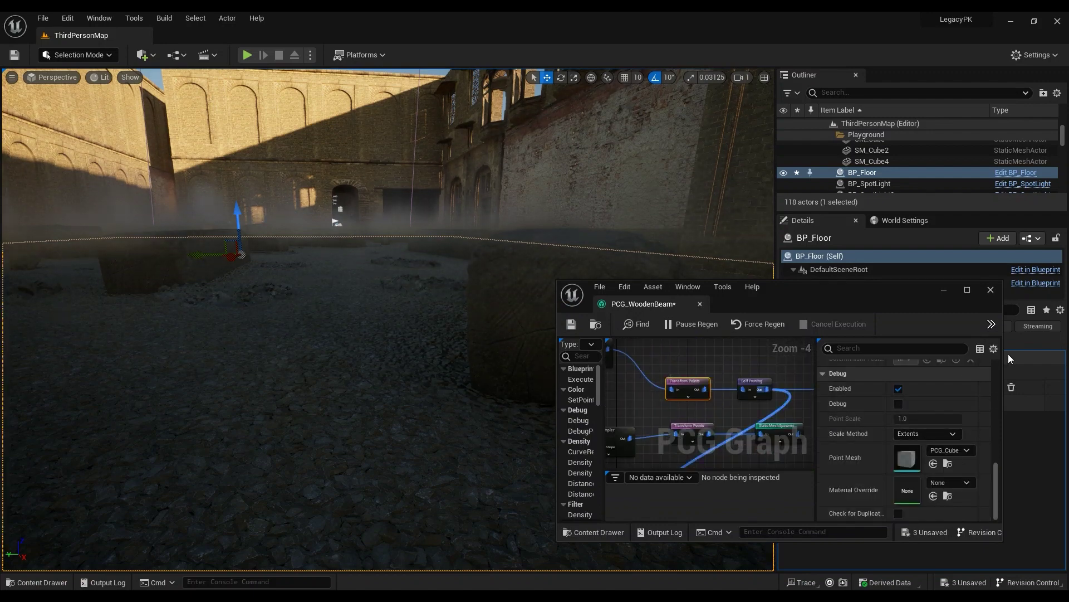
{"action": "left_click_drag", "start_coordinate": [1001, 350], "coordinate": [1065, 351]}
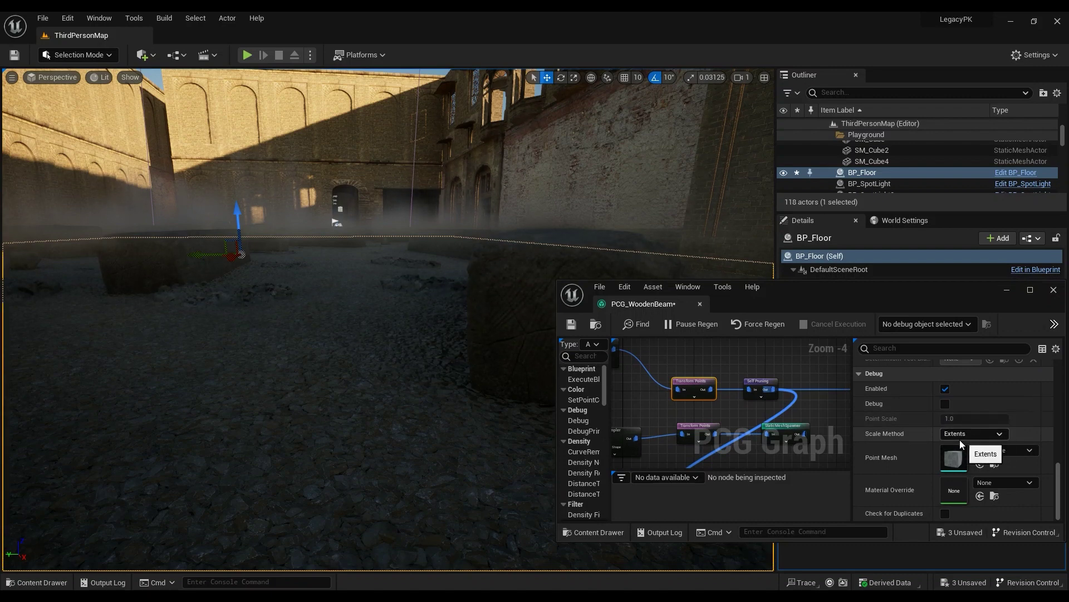
Set the uppermost Transform Points node's Z offset to a minimum of 50 and a maximum of 60.
{"action": "scroll", "coordinate": [951, 439], "scroll_direction": "up", "scroll_amount": 3}
{"action": "scroll", "coordinate": [950, 439], "scroll_direction": "up", "scroll_amount": 5}
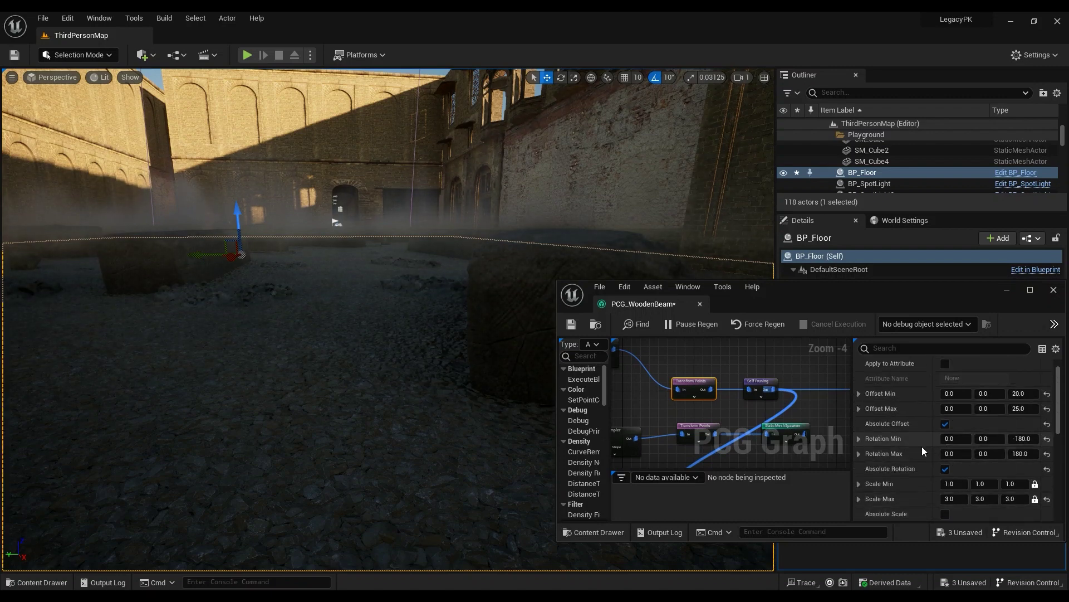
{"action": "left_click", "coordinate": [1022, 412]}
{"action": "type", "text": "50"}
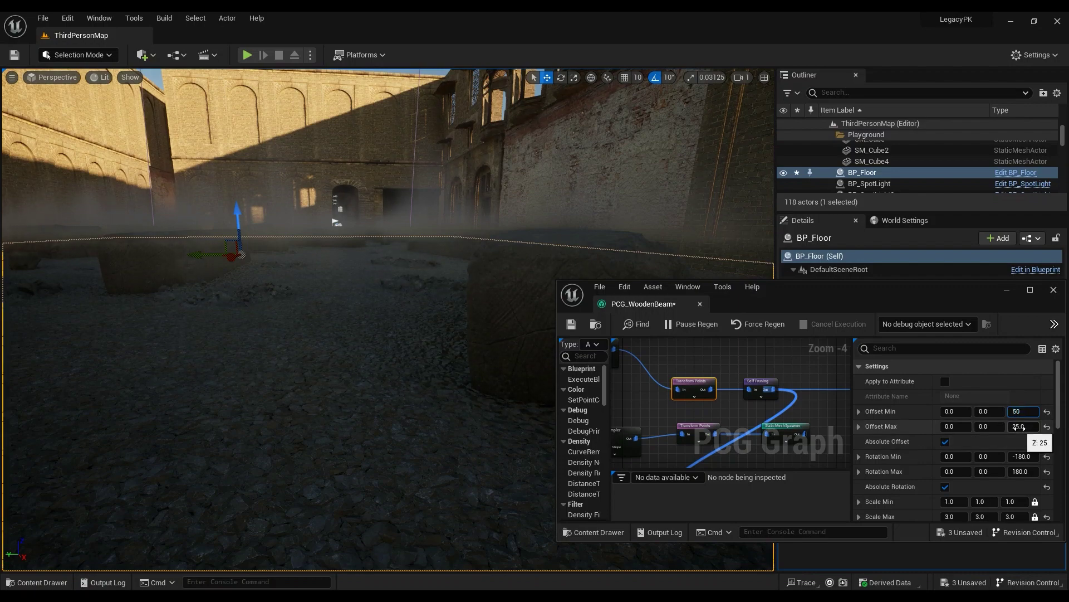
{"action": "key", "text": "Return"}
{"action": "left_click", "coordinate": [1023, 427]}
{"action": "type", "text": "60"}
{"action": "key", "text": "Return"}
Examine the height of the raised beams from ground level and select the PCG_WoodenBeam volume.
{"action": "right_click_drag", "start_coordinate": [489, 371], "coordinate": [529, 368]}
{"action": "right_click_drag", "start_coordinate": [327, 262], "coordinate": [384, 301]}
{"action": "left_click", "coordinate": [365, 255]}
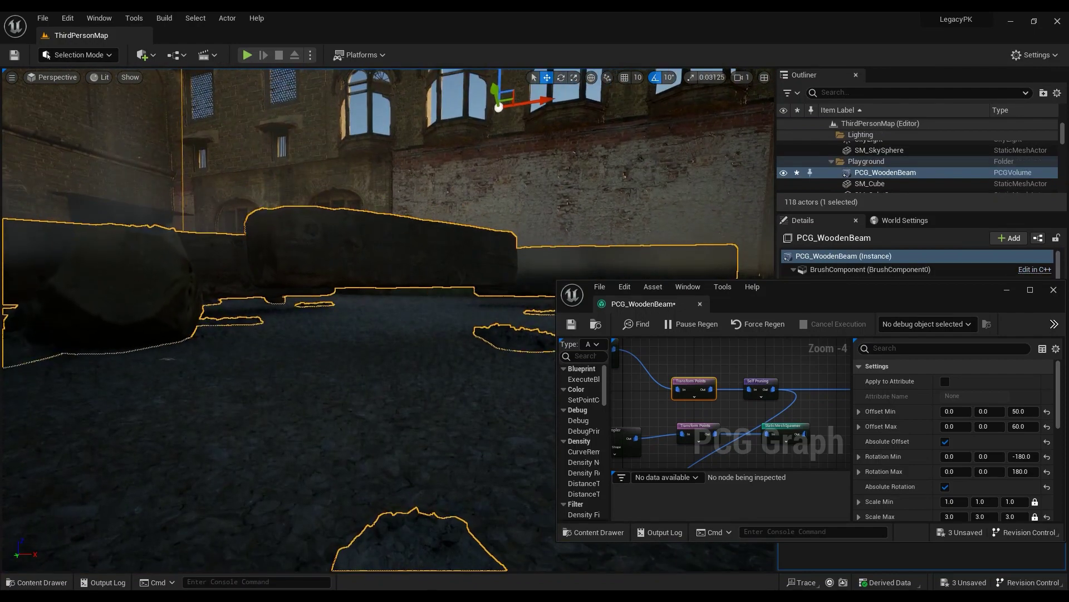
Set the Transform Points Z offset to a minimum of 20 and a maximum of 25.
{"action": "left_click", "coordinate": [1022, 427]}
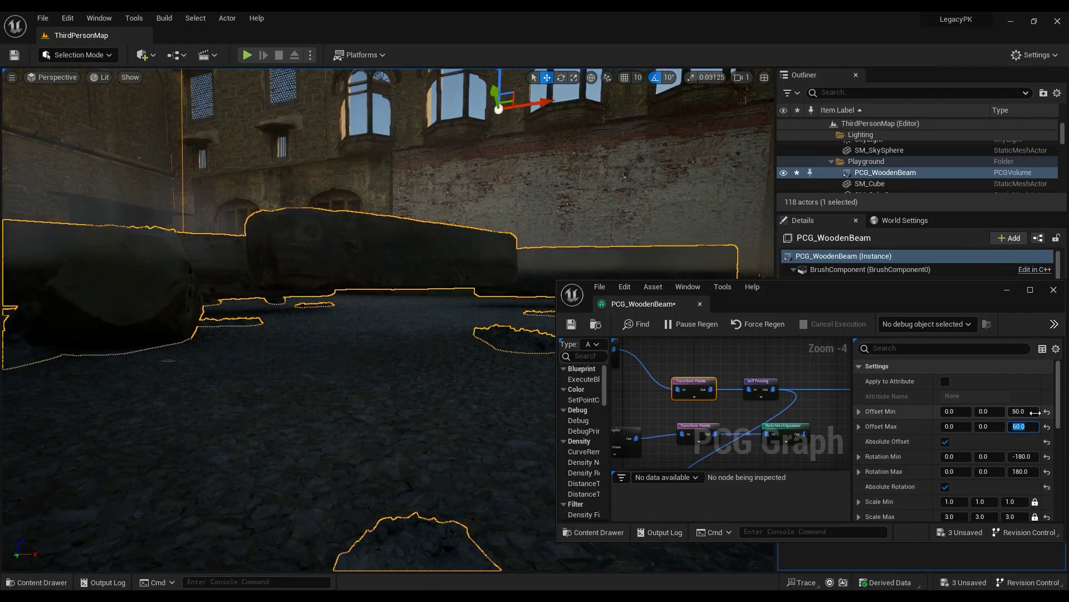
{"action": "left_click", "coordinate": [1035, 415]}
{"action": "type", "text": "20"}
{"action": "key", "text": "Return"}
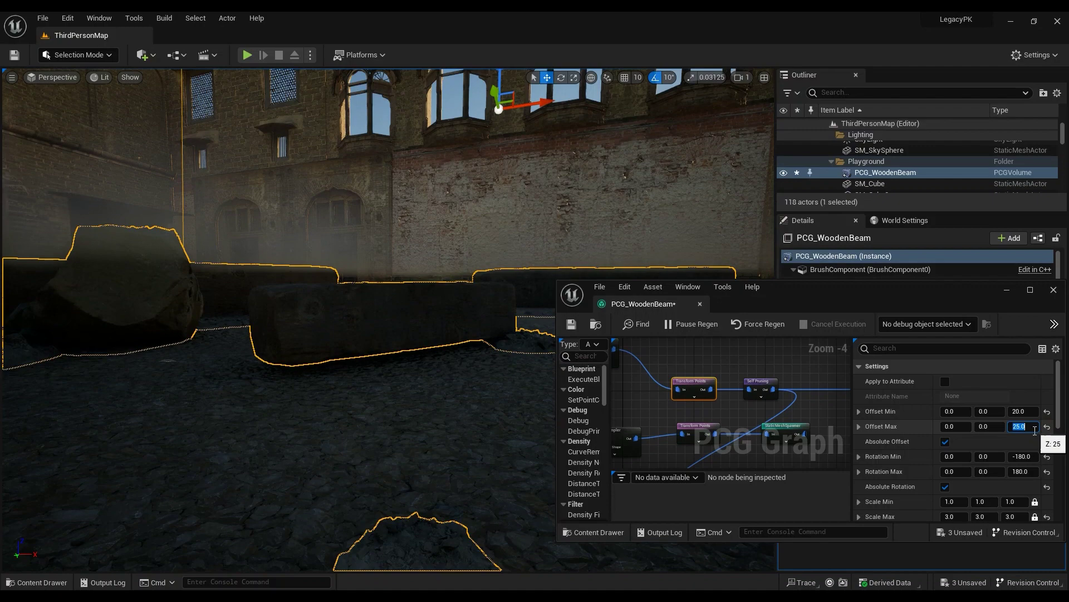
Lower the Transform Points Z offset to a minimum of 15 and a maximum of 20, and check the beams in the level.
{"action": "left_click", "coordinate": [1029, 413]}
{"action": "left_click", "coordinate": [1030, 414]}
{"action": "type", "text": "1"}
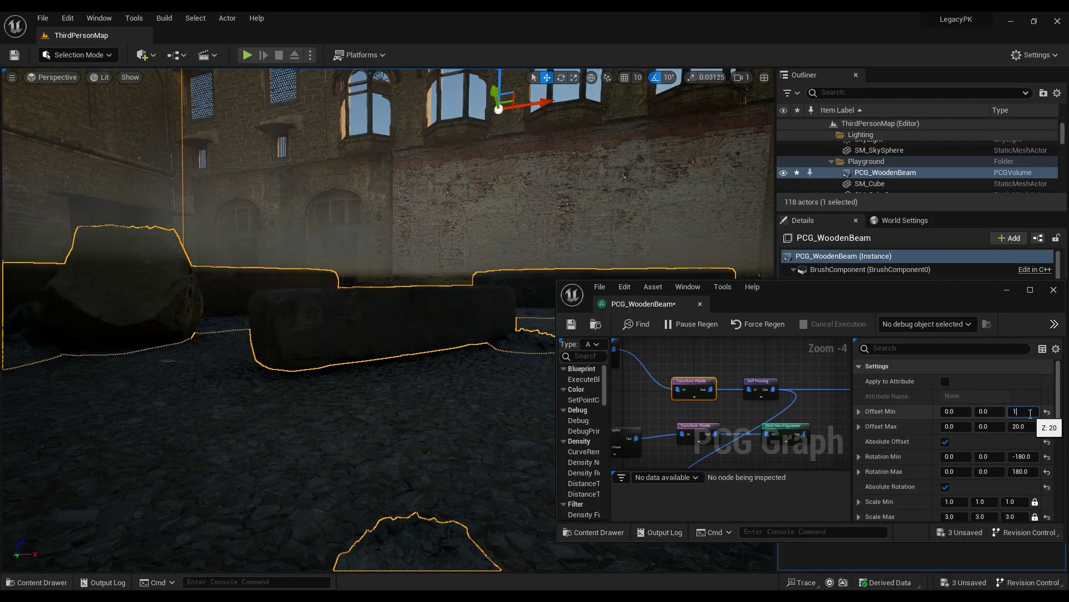
{"action": "type", "text": "5"}
{"action": "key", "text": "Return"}
{"action": "right_click_drag", "start_coordinate": [435, 312], "coordinate": [306, 368]}
Dock the PCG_WoodenBeam graph back beside ThirdPersonMap and review the Transform Points rotation and scale ranges.
{"action": "left_click_drag", "start_coordinate": [641, 303], "coordinate": [218, 34]}
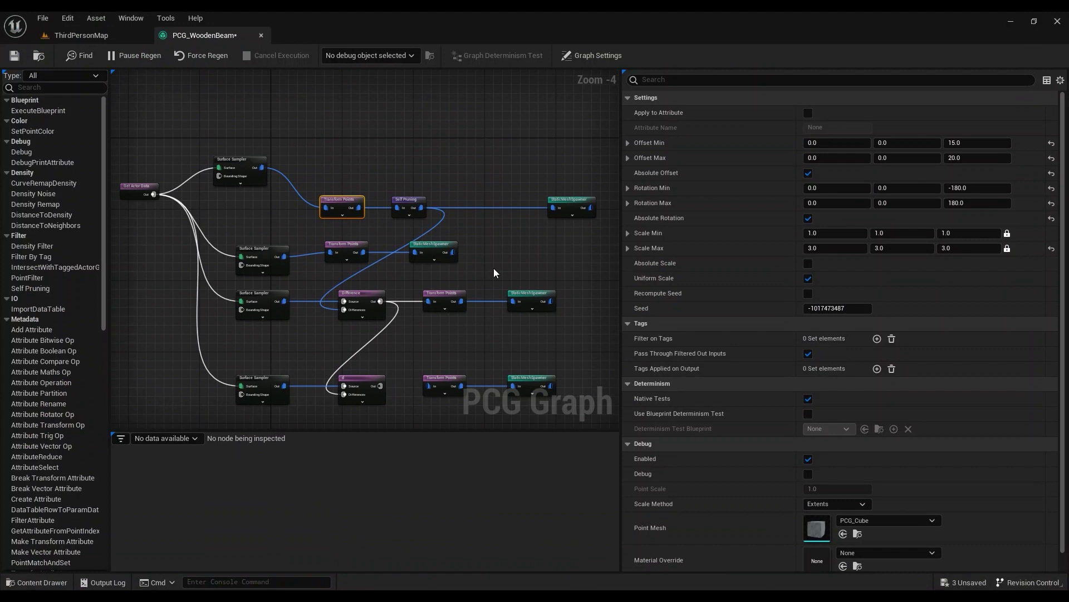
{"action": "right_click_drag", "start_coordinate": [502, 244], "coordinate": [417, 234]}
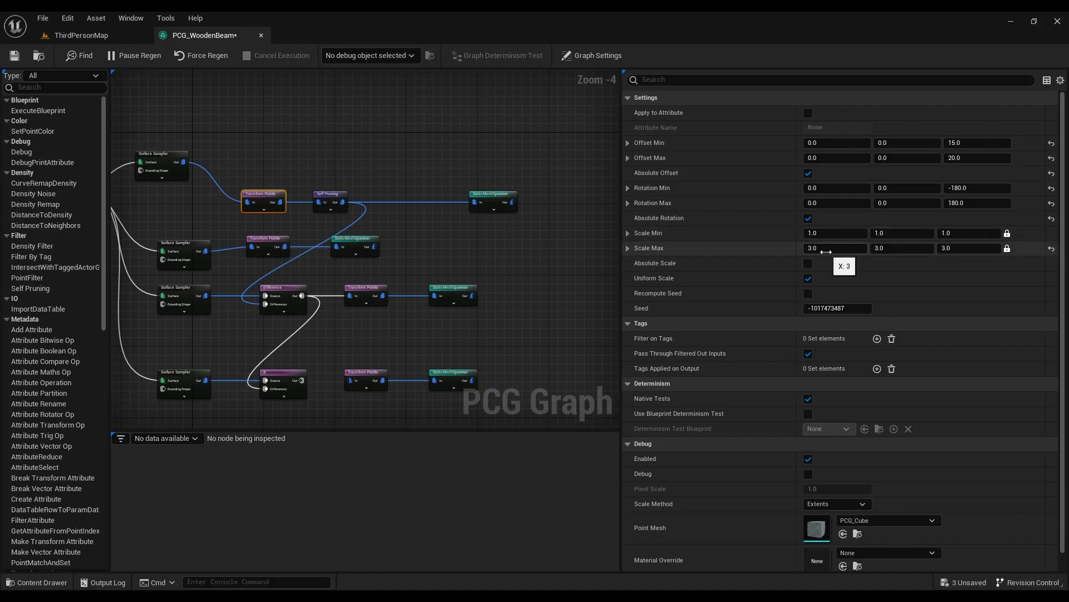
{"action": "right_click_drag", "start_coordinate": [413, 168], "coordinate": [402, 210]}
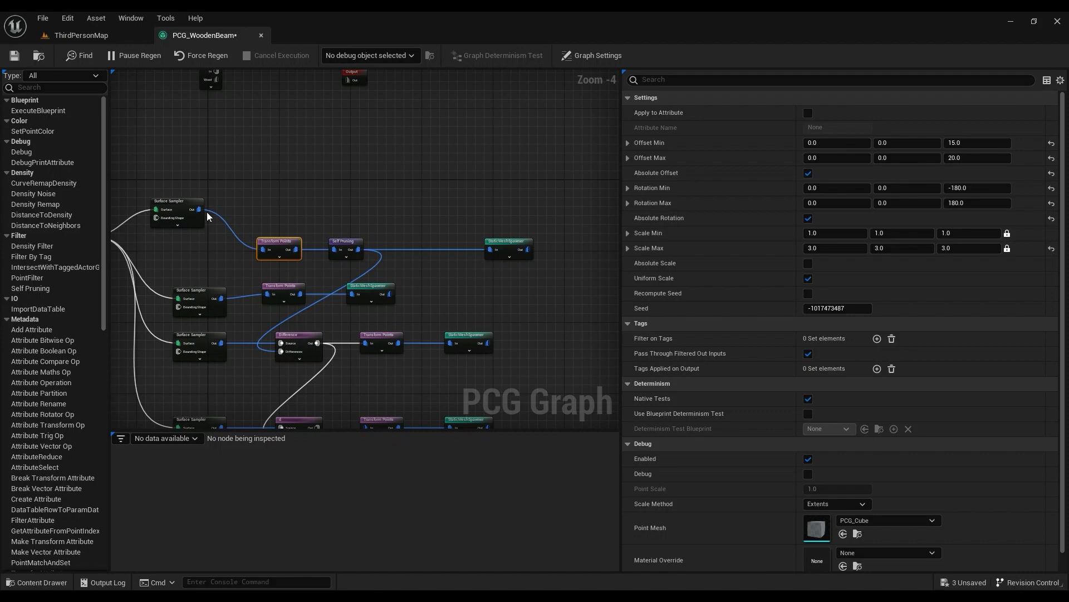
Duplicate the uppermost Transform Points, Self Pruning and StaticMeshSpawner chain above the original and show the copied Transform Points settings.
{"action": "left_click_drag", "start_coordinate": [524, 229], "coordinate": [258, 255]}
{"action": "key", "text": "ctrl+v"}
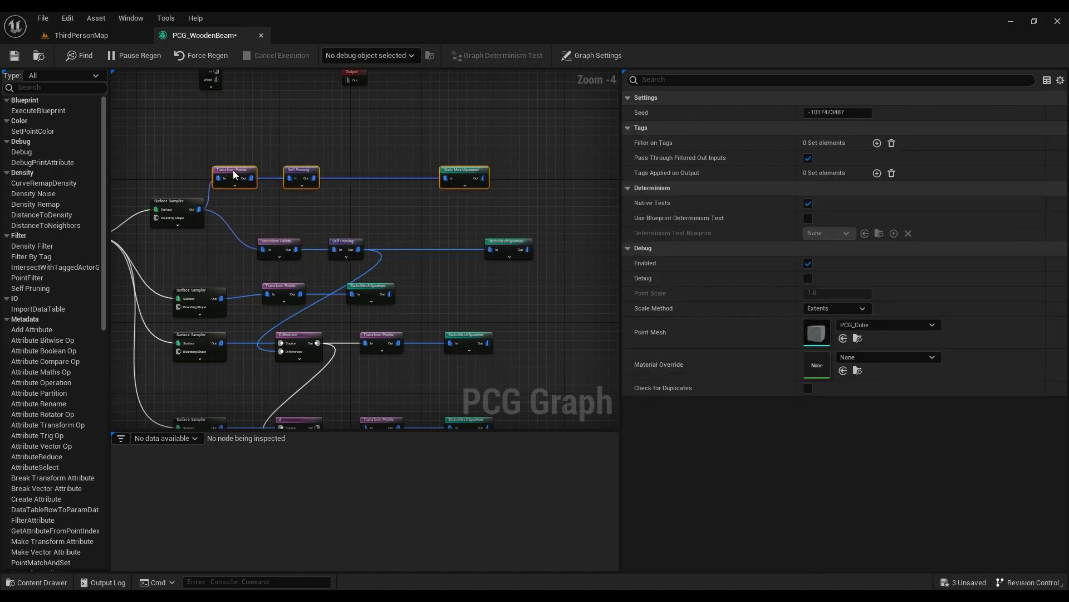
{"action": "left_click_drag", "start_coordinate": [234, 174], "coordinate": [269, 197]}
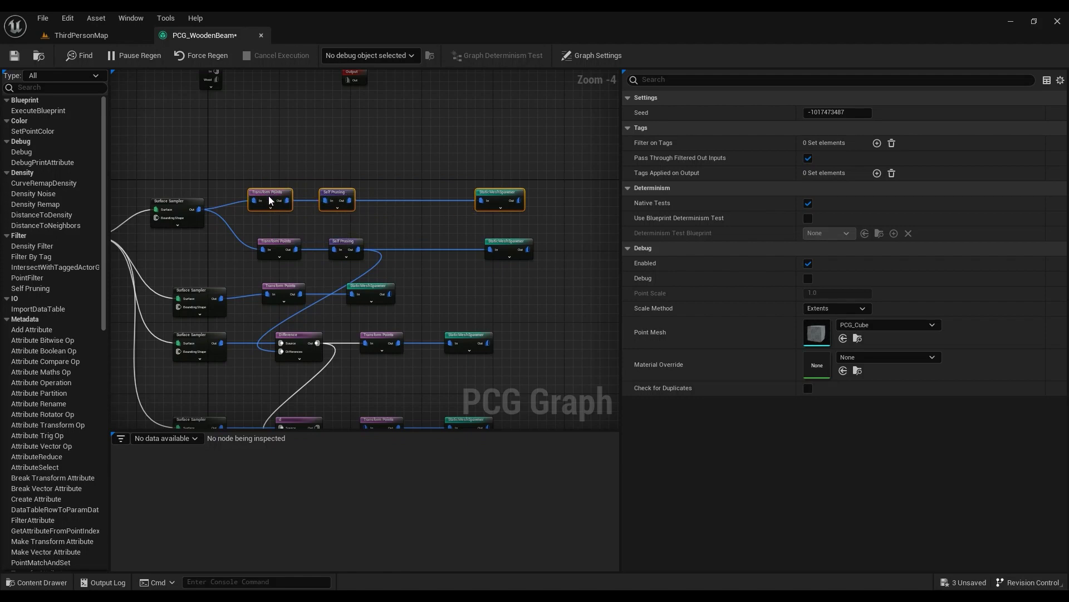
{"action": "left_click", "coordinate": [293, 172]}
{"action": "left_click", "coordinate": [264, 203]}
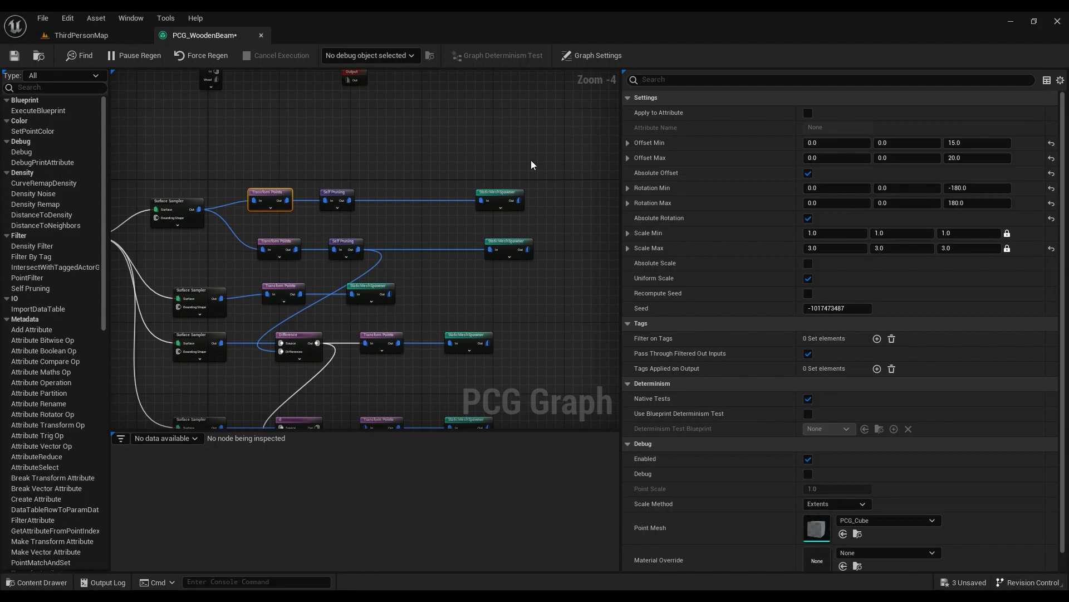
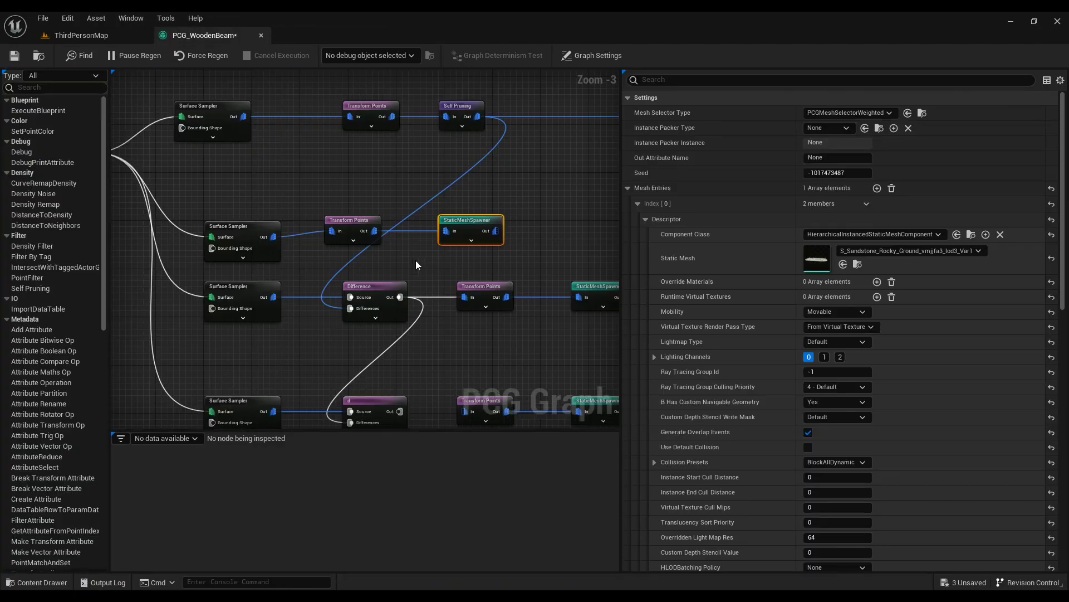
Turn on debug display for the second Surface Sampler from the top and inspect its points in the level.
{"action": "right_click_drag", "start_coordinate": [415, 260], "coordinate": [467, 267]}
{"action": "left_click", "coordinate": [322, 235]}
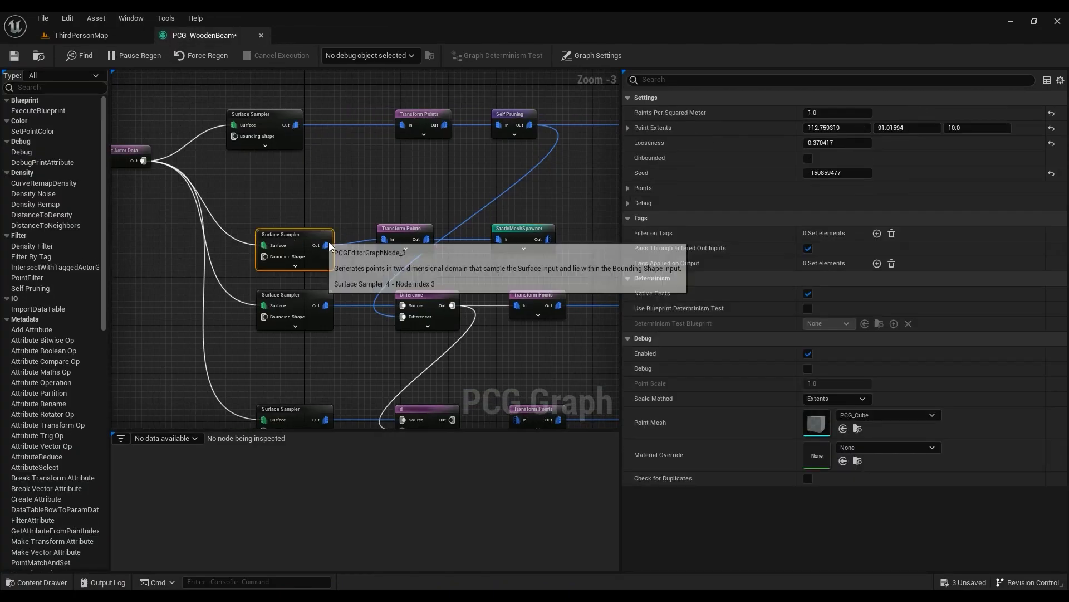
{"action": "left_click", "coordinate": [63, 36]}
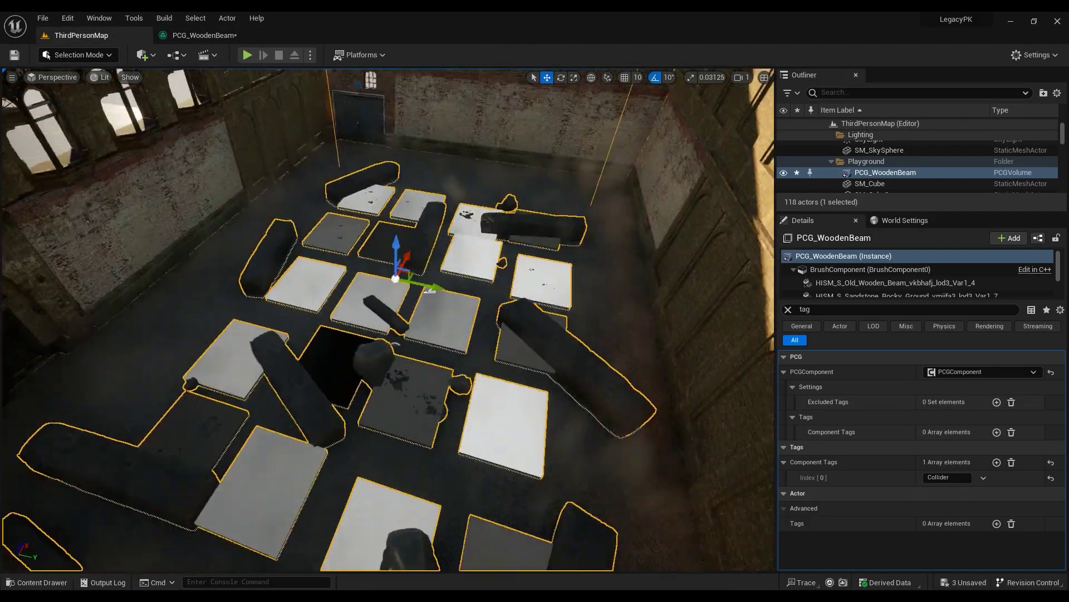
{"action": "right_click_drag", "start_coordinate": [388, 320], "coordinate": [448, 351]}
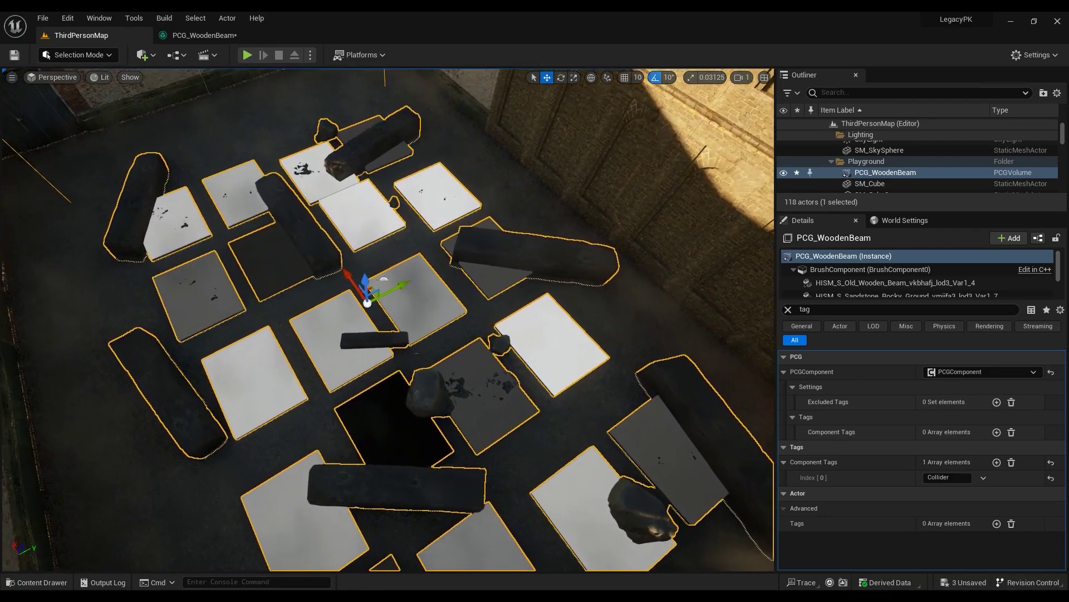
Turn off debug display for the second Surface Sampler from the top while keeping the node enabled.
{"action": "left_click", "coordinate": [209, 34]}
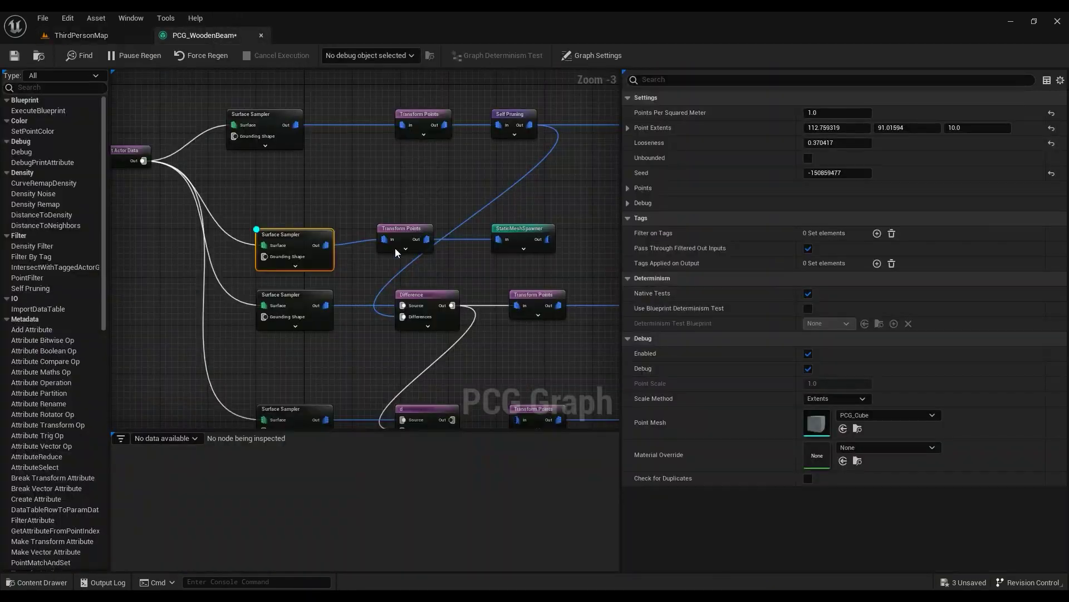
{"action": "key", "text": "e"}
{"action": "left_click", "coordinate": [325, 216]}
{"action": "left_click", "coordinate": [296, 238]}
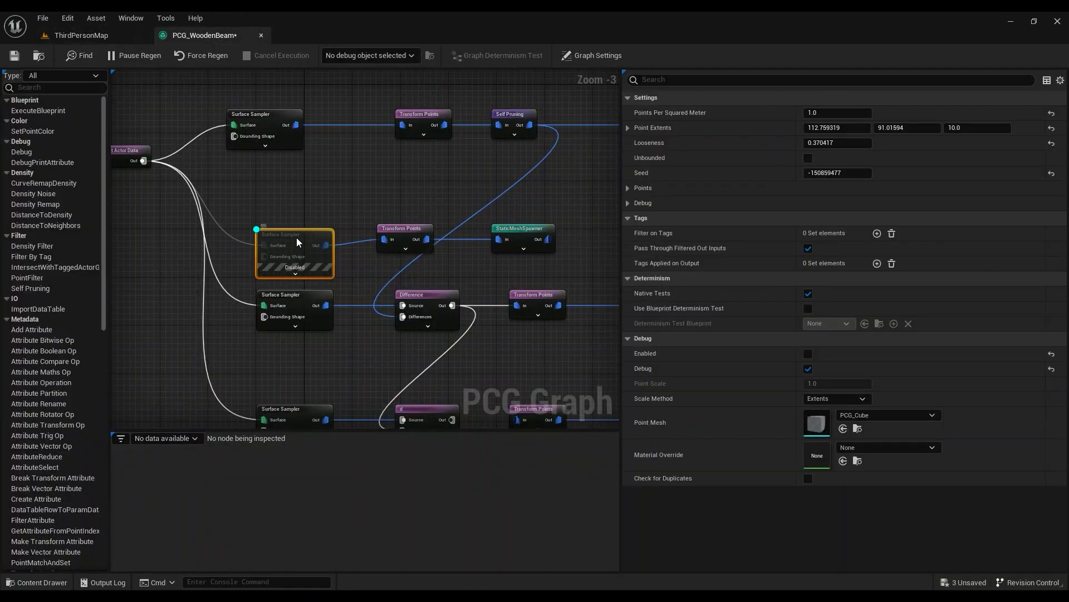
{"action": "right_click", "coordinate": [297, 239]}
{"action": "left_click", "coordinate": [321, 327]}
{"action": "right_click", "coordinate": [283, 241]}
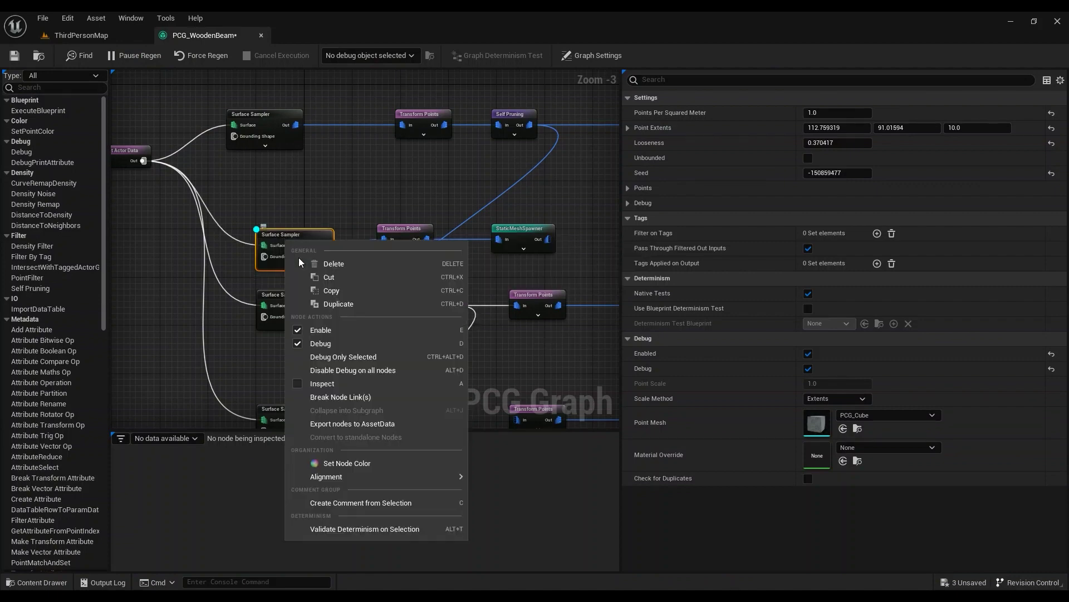
{"action": "left_click", "coordinate": [313, 342]}
Turn on debug display for the Transform Points node after the second Surface Sampler and inspect its points in the level.
{"action": "left_click", "coordinate": [413, 241]}
{"action": "key", "text": "e"}
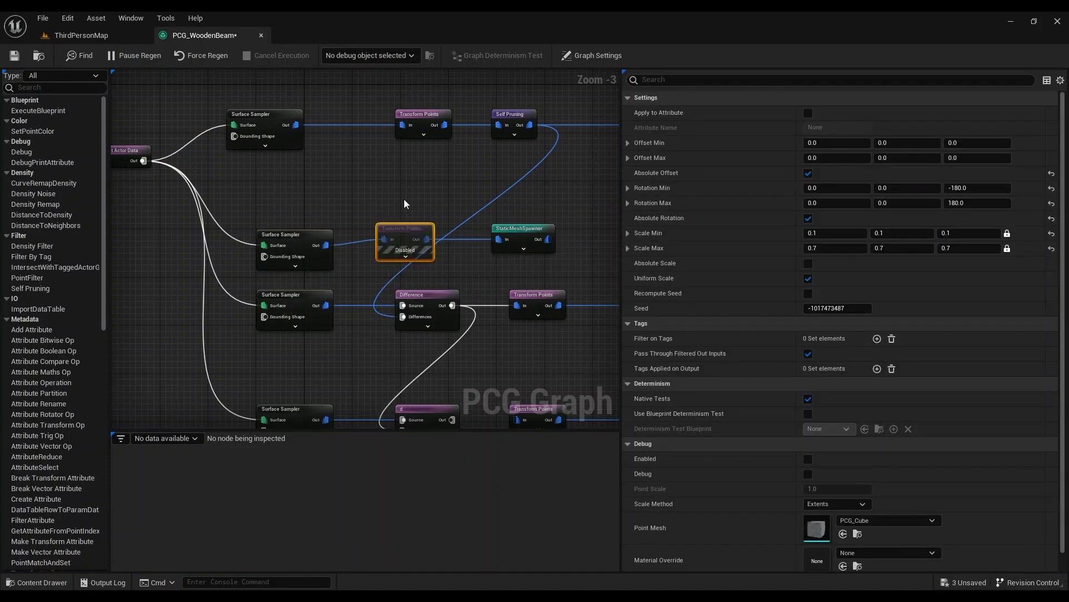
{"action": "key", "text": "e"}
{"action": "key", "text": "d"}
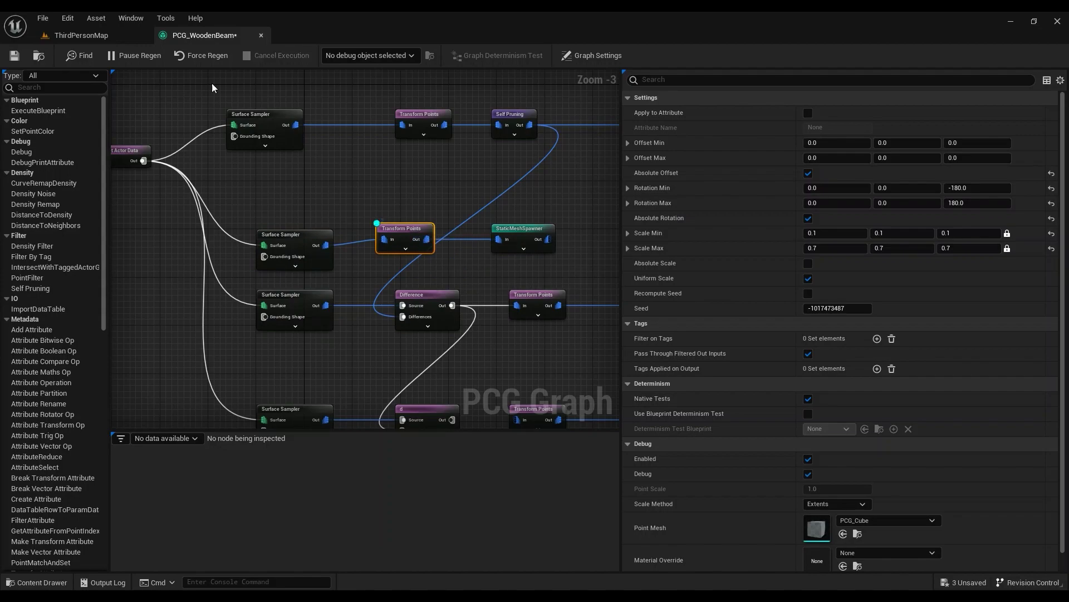
{"action": "left_click", "coordinate": [127, 38]}
{"action": "right_click_drag", "start_coordinate": [447, 248], "coordinate": [306, 195]}
{"action": "key", "text": "w"}
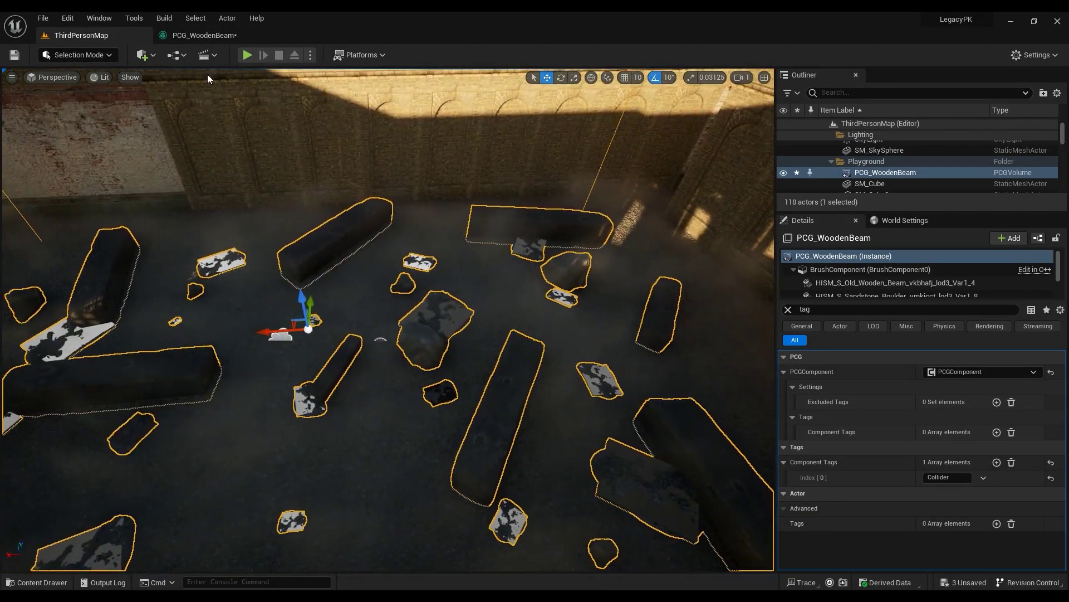
Return to the PCG_WoodenBeam graph and turn off debug display for the second-row Transform Points node.
{"action": "left_click", "coordinate": [204, 35]}
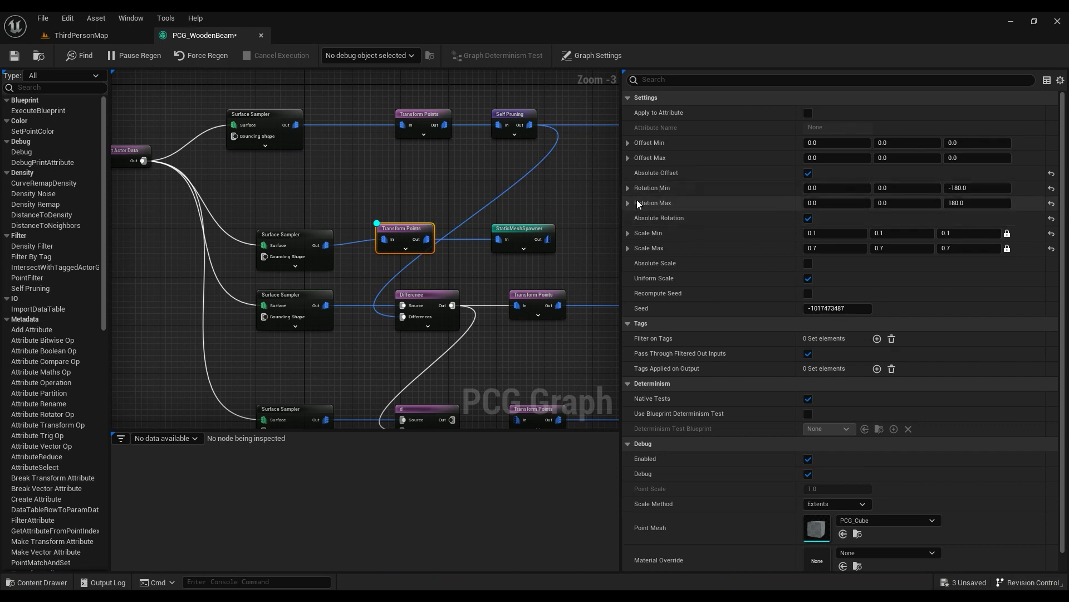
{"action": "right_click_drag", "start_coordinate": [567, 198], "coordinate": [435, 208]}
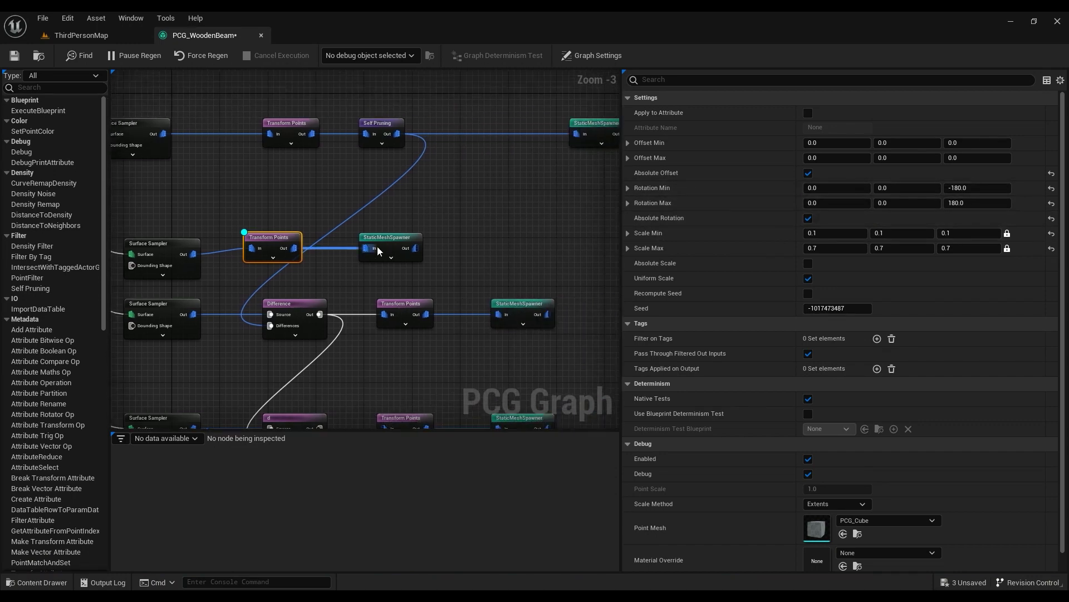
{"action": "double_click", "coordinate": [269, 237]}
{"action": "left_click", "coordinate": [501, 235]}
{"action": "left_click", "coordinate": [271, 242]}
{"action": "key", "text": "d"}
{"action": "right_click_drag", "start_coordinate": [279, 217], "coordinate": [418, 189]}
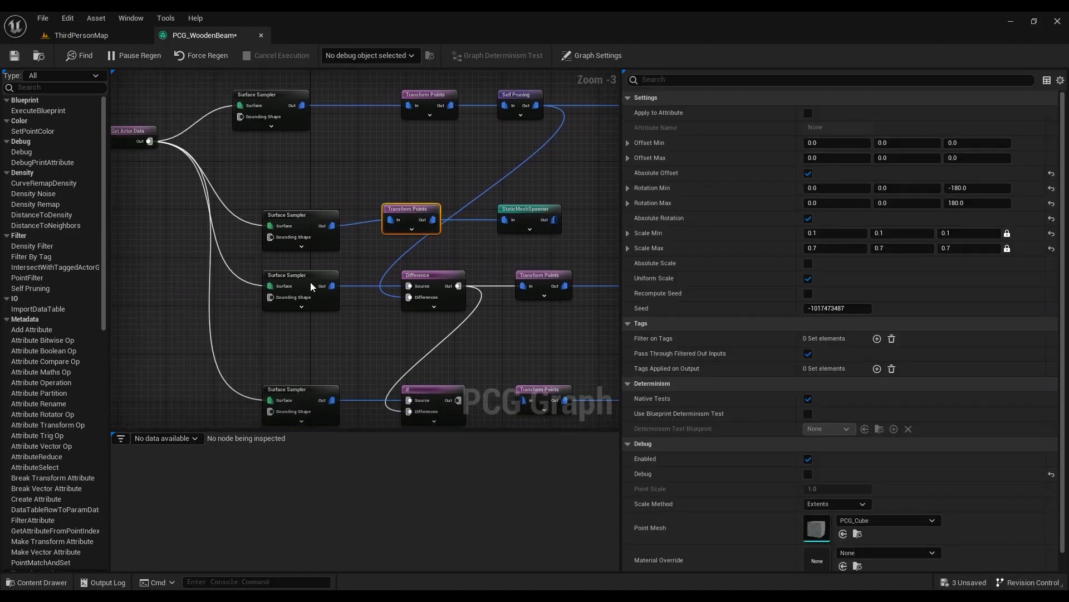
Open the S_Sandstone_Boulder mesh used by the third-row StaticMeshSpawner, view it, and close the mesh editor.
{"action": "right_click_drag", "start_coordinate": [584, 334], "coordinate": [372, 318]}
{"action": "left_click", "coordinate": [448, 262]}
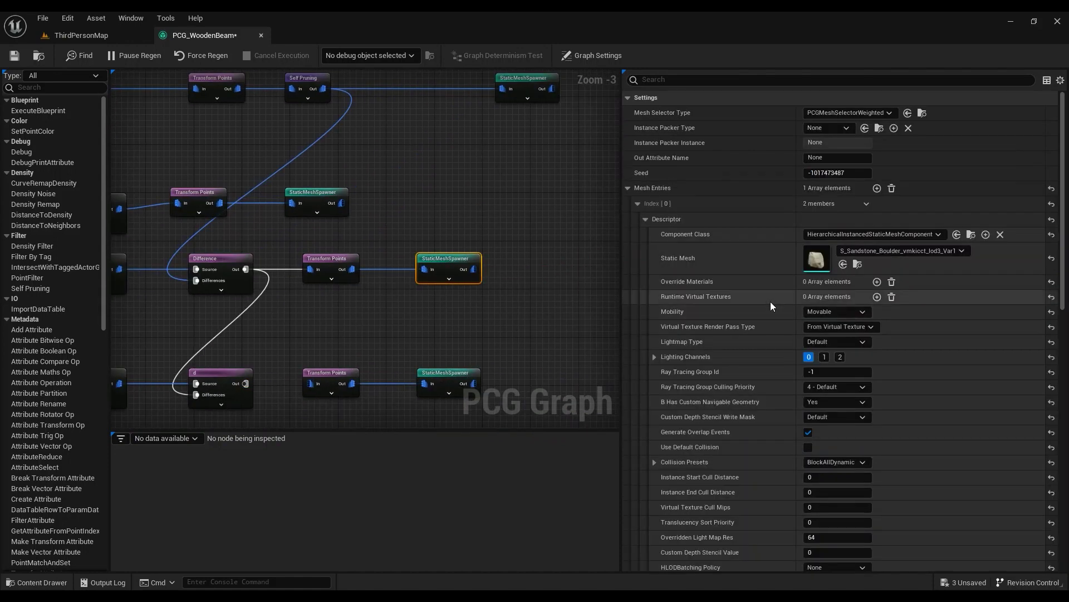
{"action": "double_click", "coordinate": [816, 259]}
{"action": "right_click_drag", "start_coordinate": [587, 269], "coordinate": [579, 300]}
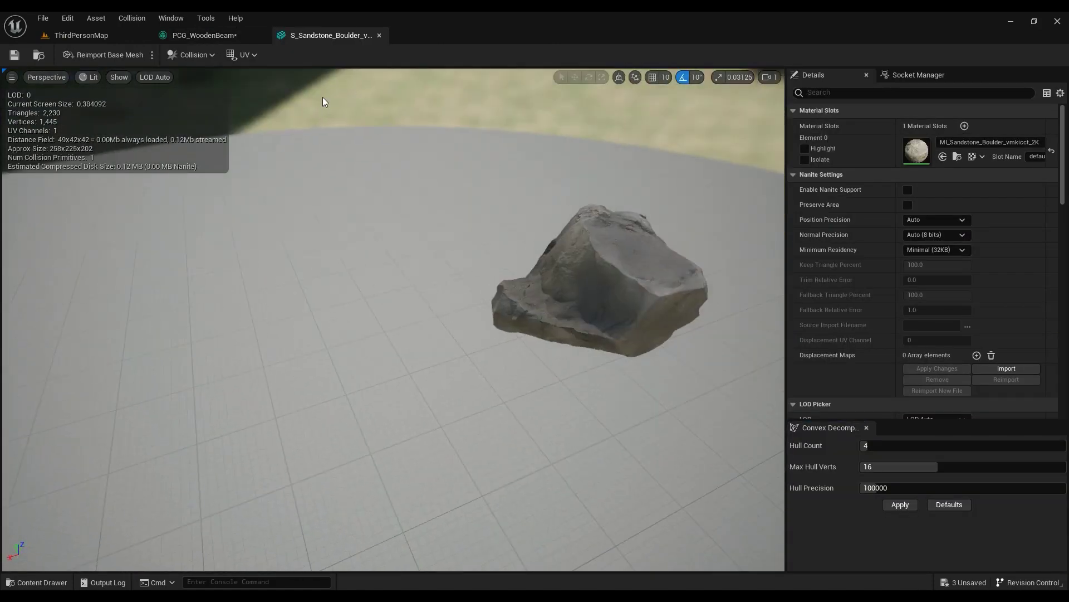
{"action": "left_click", "coordinate": [379, 36]}
Inspect the boulders scattered among the beams in ThirdPersonMap and return to the PCG_WoodenBeam graph.
{"action": "left_click", "coordinate": [119, 36]}
{"action": "right_click_drag", "start_coordinate": [402, 199], "coordinate": [421, 226]}
{"action": "left_click", "coordinate": [468, 241]}
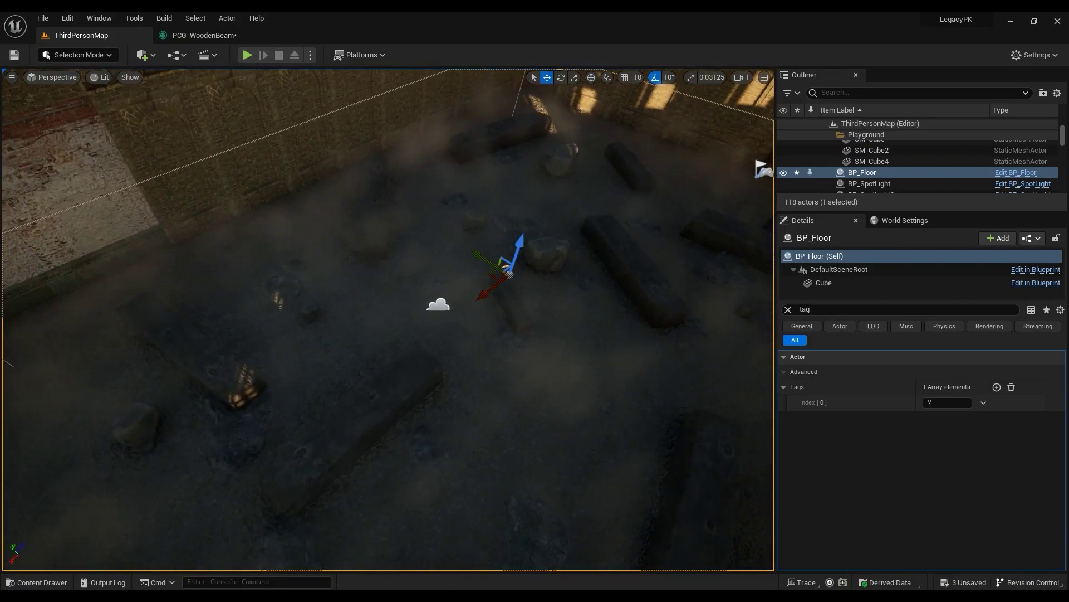
{"action": "left_click", "coordinate": [205, 36]}
Compare the density, point extents and looseness settings of the second and third Surface Samplers.
{"action": "right_click_drag", "start_coordinate": [328, 244], "coordinate": [436, 238]}
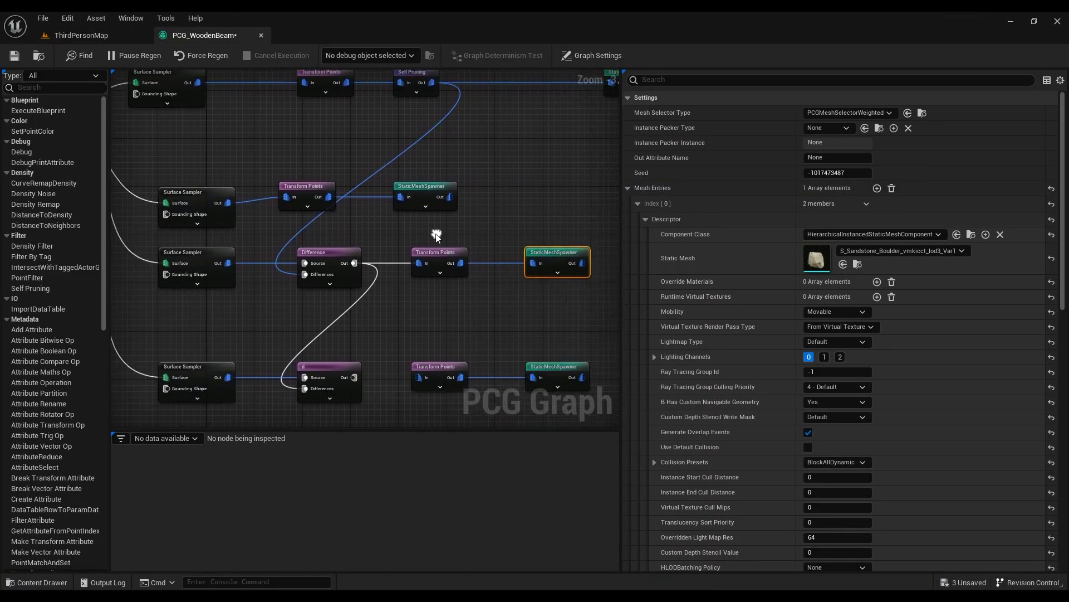
{"action": "left_click", "coordinate": [202, 258]}
{"action": "right_click_drag", "start_coordinate": [255, 246], "coordinate": [383, 269]}
{"action": "left_click", "coordinate": [350, 262]}
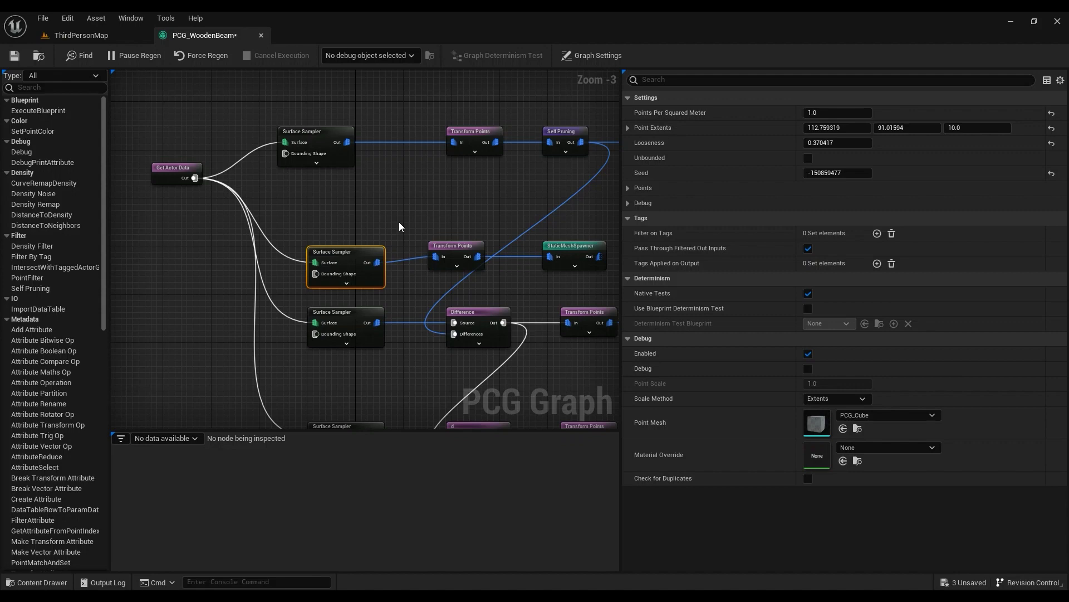
{"action": "left_click", "coordinate": [352, 329]}
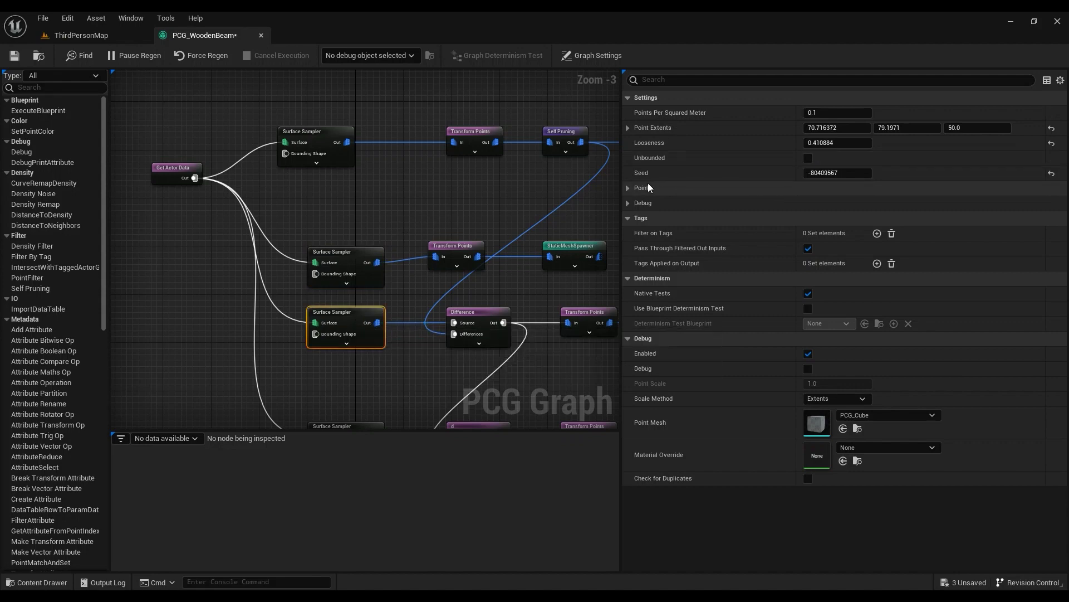
{"action": "right_click_drag", "start_coordinate": [451, 288], "coordinate": [347, 272]}
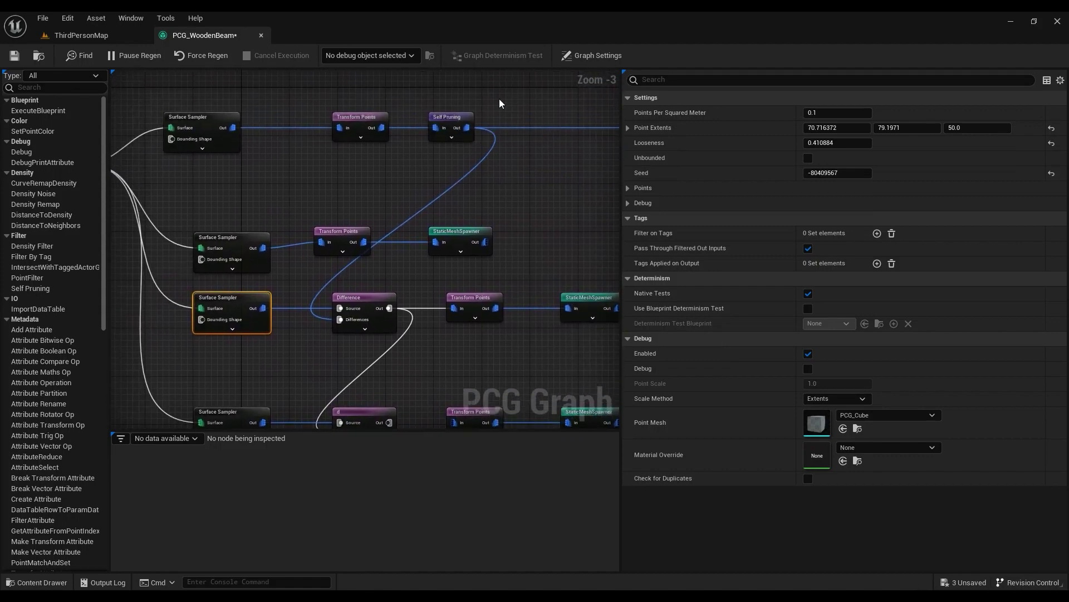
Highlight the top beam chain and the third-row boulder chain in turn, checking the spawned meshes in the level.
{"action": "left_click_drag", "start_coordinate": [195, 184], "coordinate": [233, 204]}
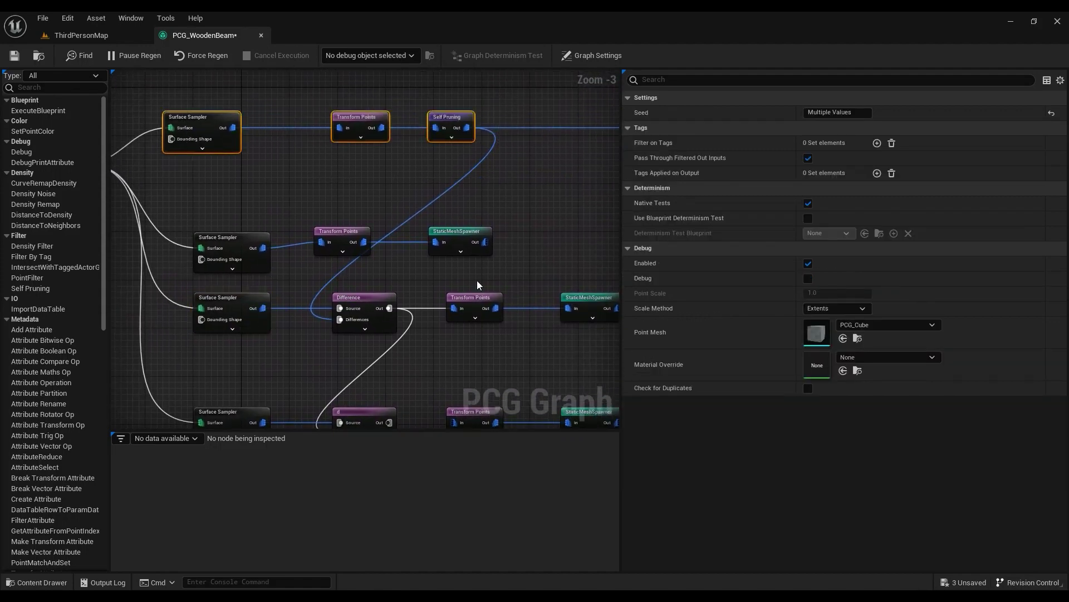
{"action": "right_click_drag", "start_coordinate": [478, 282], "coordinate": [430, 252]}
{"action": "left_click_drag", "start_coordinate": [578, 256], "coordinate": [567, 268]}
{"action": "left_click_drag", "start_coordinate": [161, 318], "coordinate": [160, 318]}
{"action": "right_click_drag", "start_coordinate": [260, 148], "coordinate": [390, 245]}
{"action": "left_click", "coordinate": [96, 36]}
{"action": "right_click_drag", "start_coordinate": [479, 288], "coordinate": [526, 257]}
{"action": "left_click", "coordinate": [217, 37]}
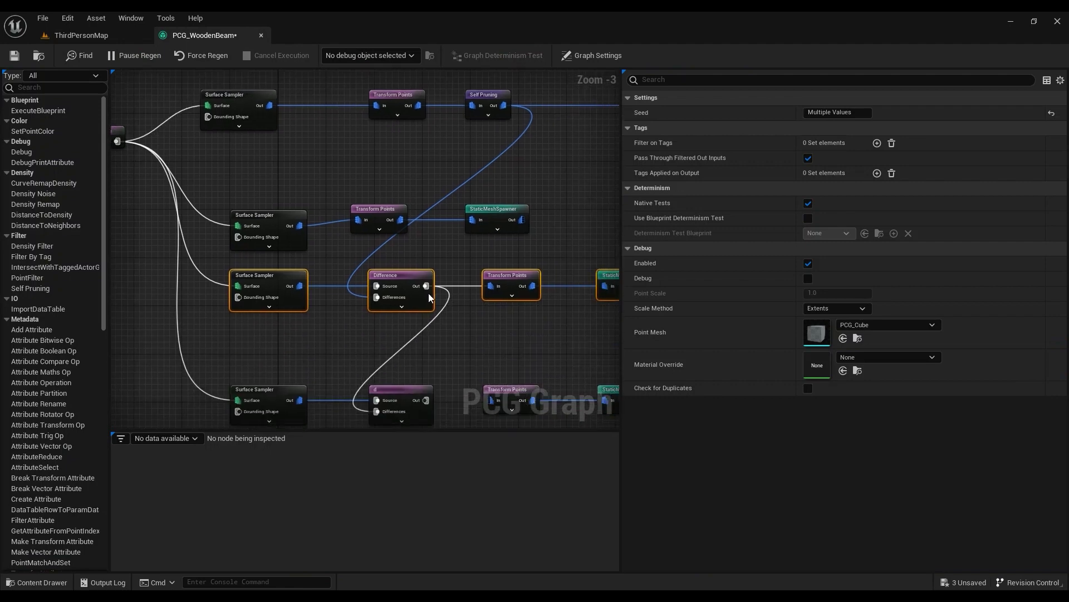
Try to add a Difference node from the third Surface Sampler's output.
{"action": "right_click_drag", "start_coordinate": [445, 163], "coordinate": [410, 214]}
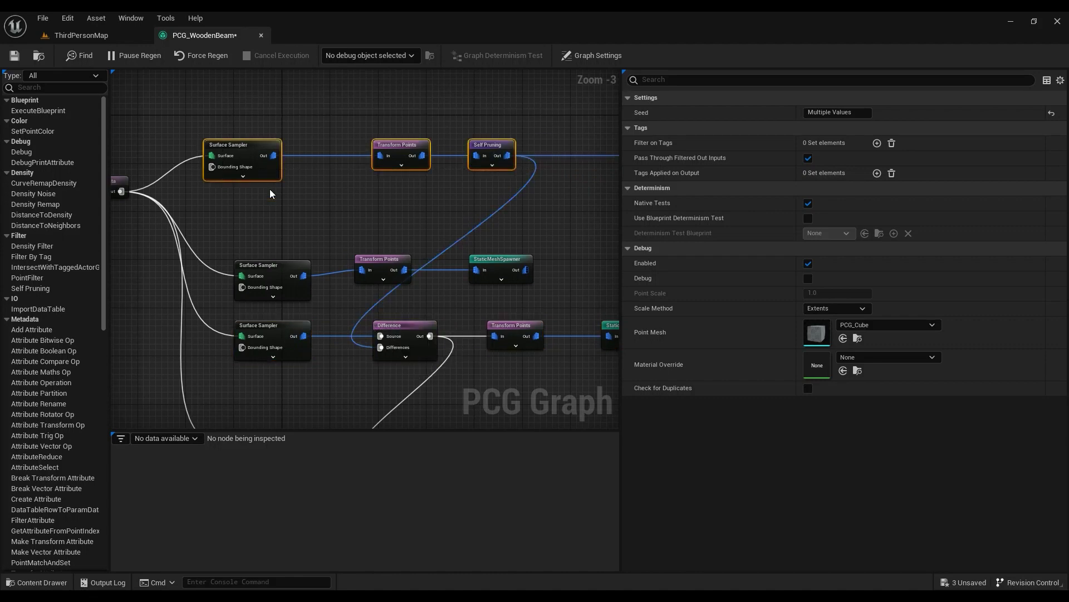
{"action": "left_click", "coordinate": [301, 327]}
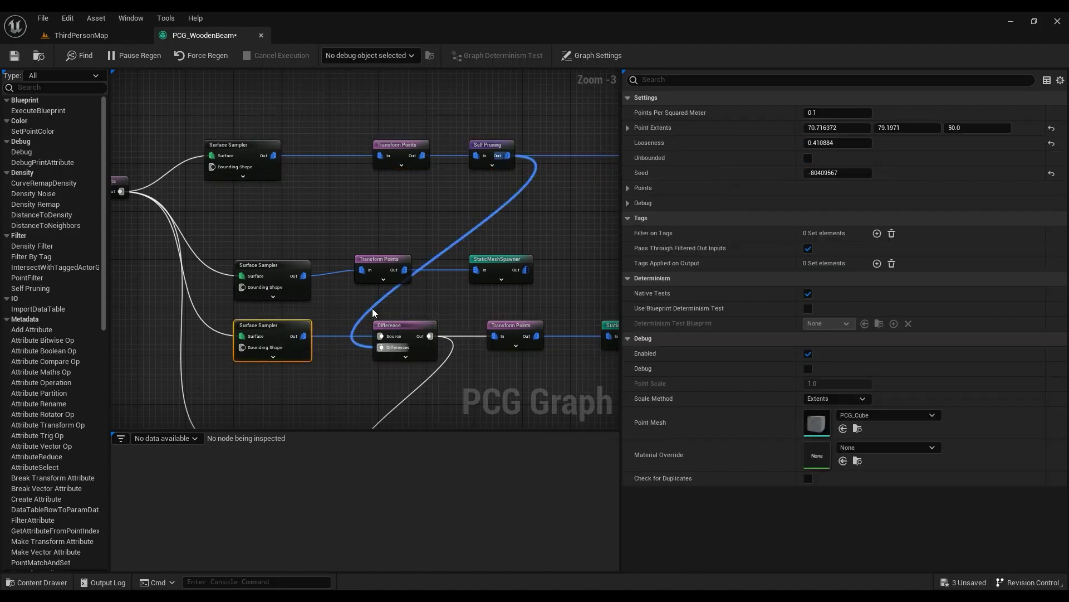
{"action": "left_click_drag", "start_coordinate": [304, 336], "coordinate": [317, 326]}
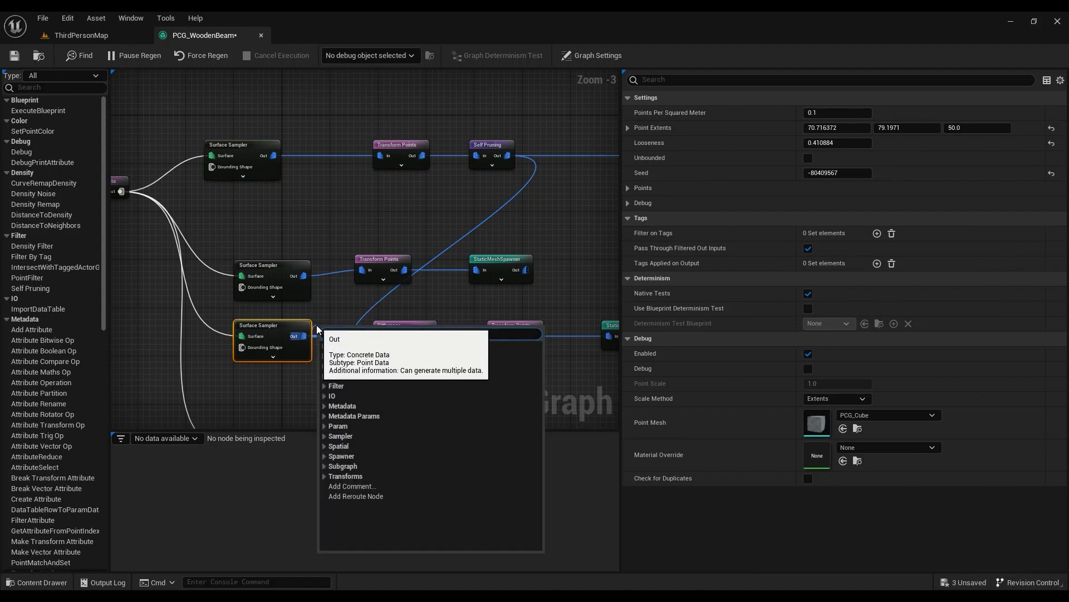
{"action": "type", "text": "diffdiff"}
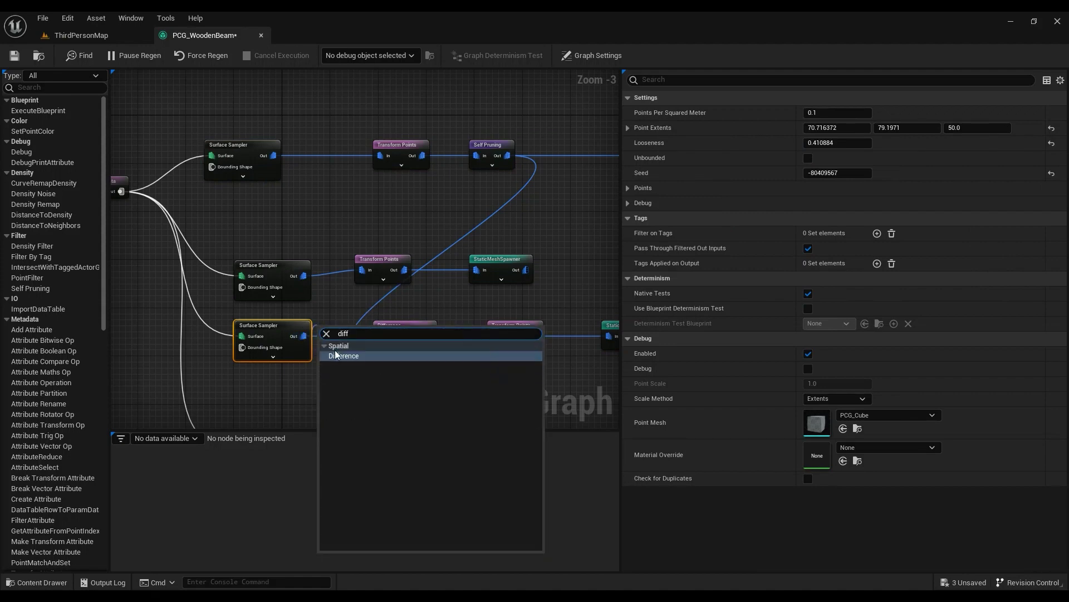
{"action": "left_click", "coordinate": [361, 356]}
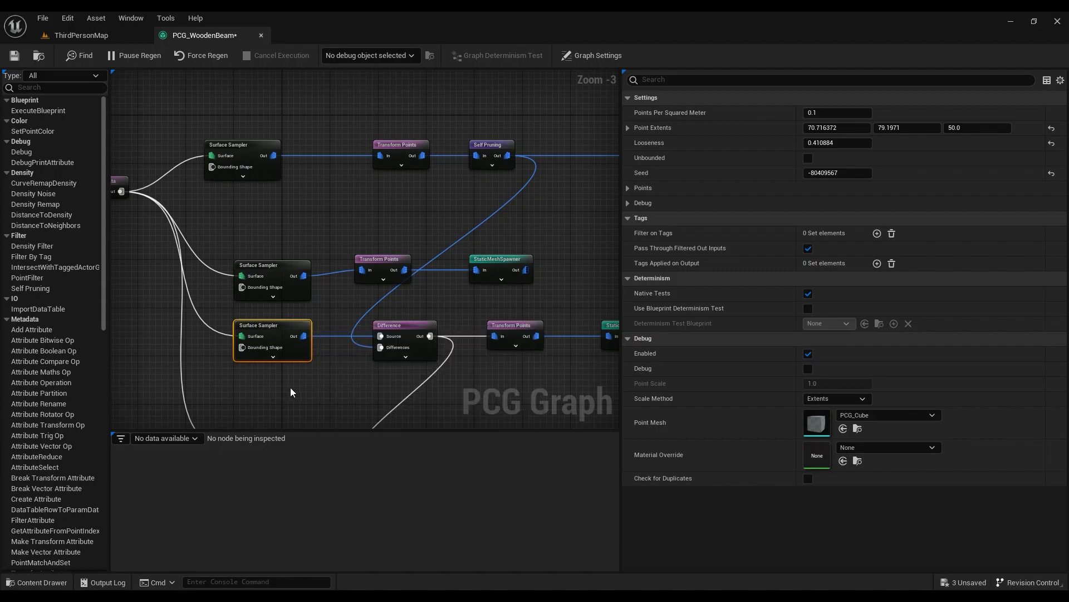
Turn on debug display for the existing Difference node and inspect its points in the level.
{"action": "scroll", "coordinate": [399, 354], "scroll_direction": "up", "scroll_amount": 3}
{"action": "key", "text": "d"}
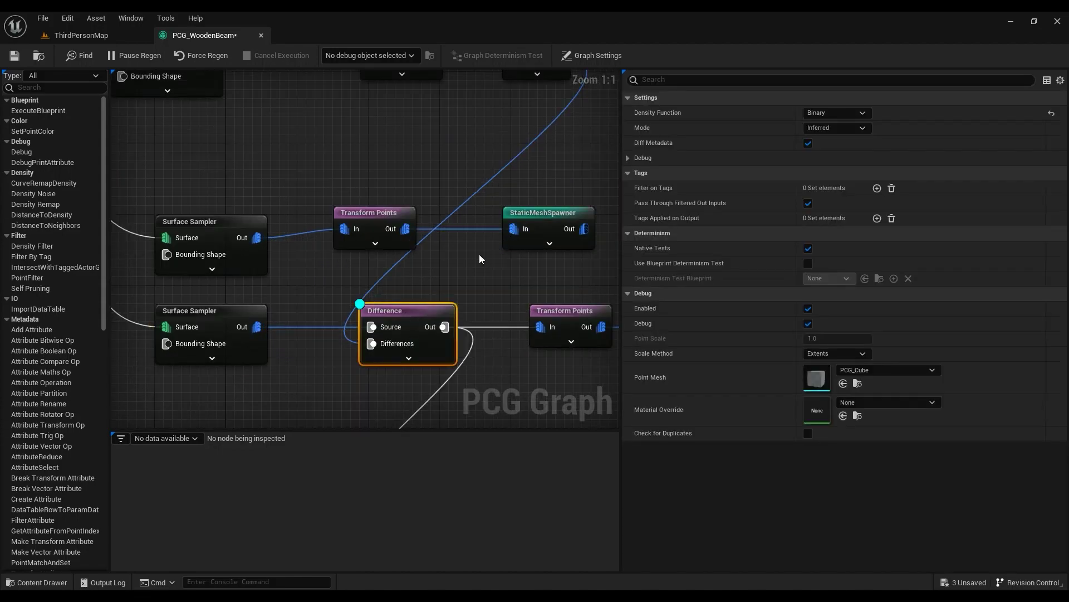
{"action": "left_click", "coordinate": [106, 37]}
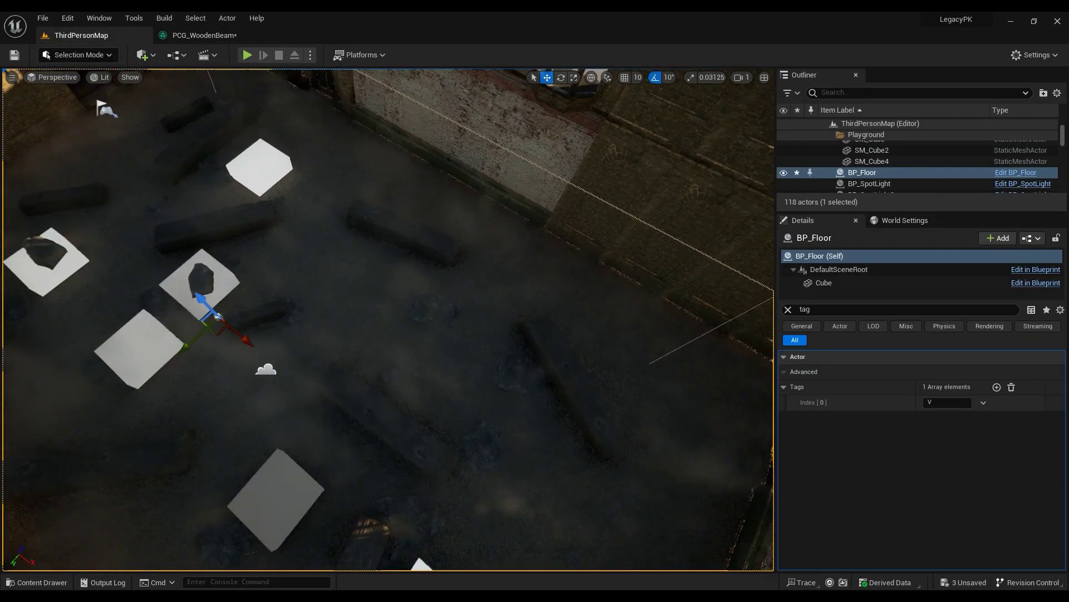
{"action": "right_click_drag", "start_coordinate": [279, 320], "coordinate": [623, 328]}
Switch debug display to the third Surface Sampler and back to the Difference node, comparing both point sets in the level.
{"action": "left_click", "coordinate": [190, 38]}
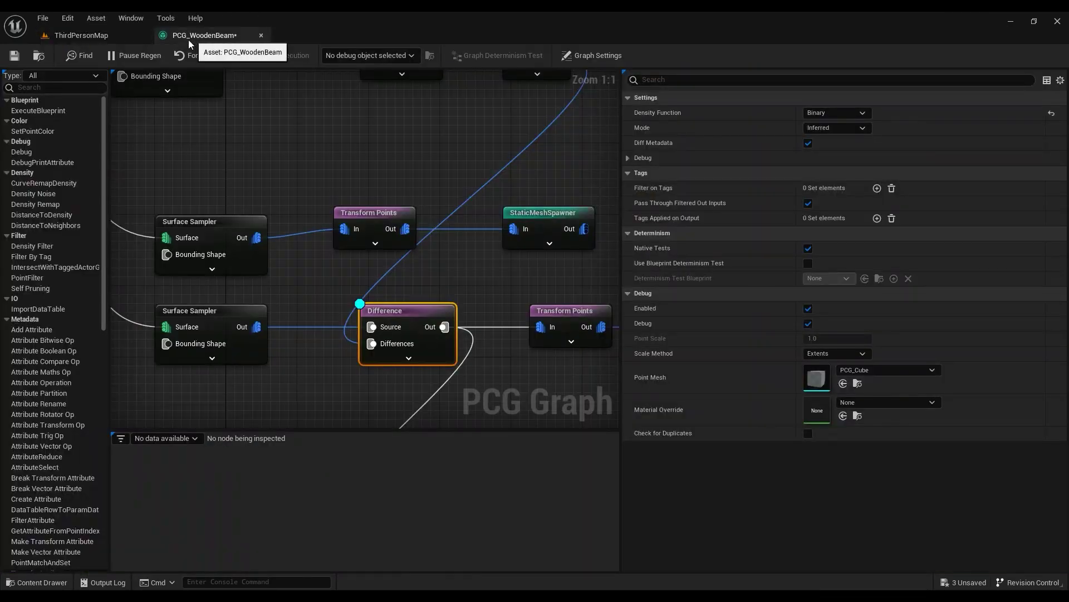
{"action": "left_click", "coordinate": [218, 317]}
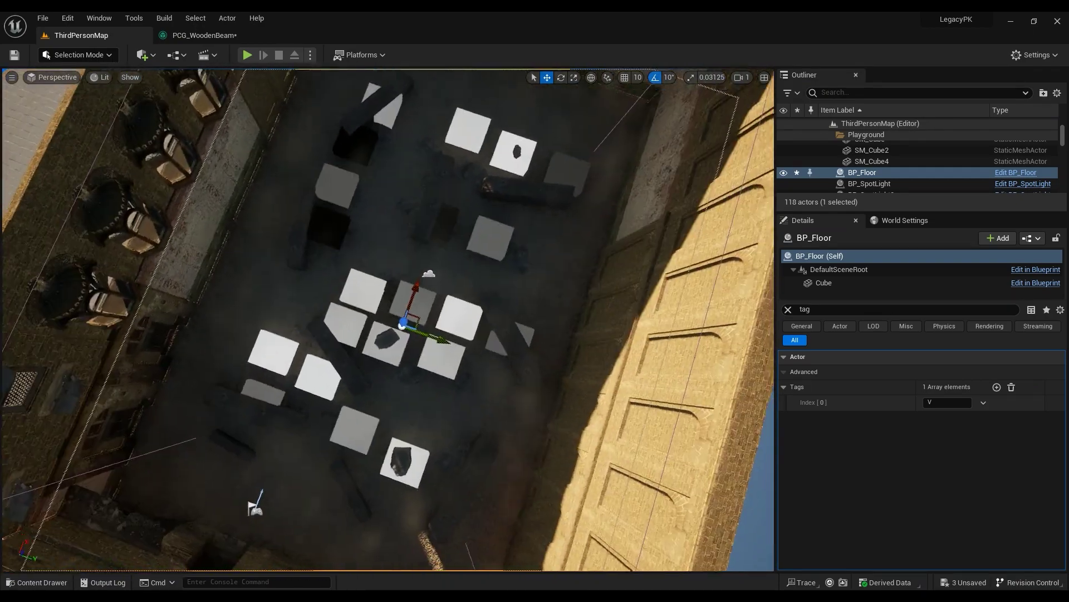
{"action": "left_click", "coordinate": [193, 39]}
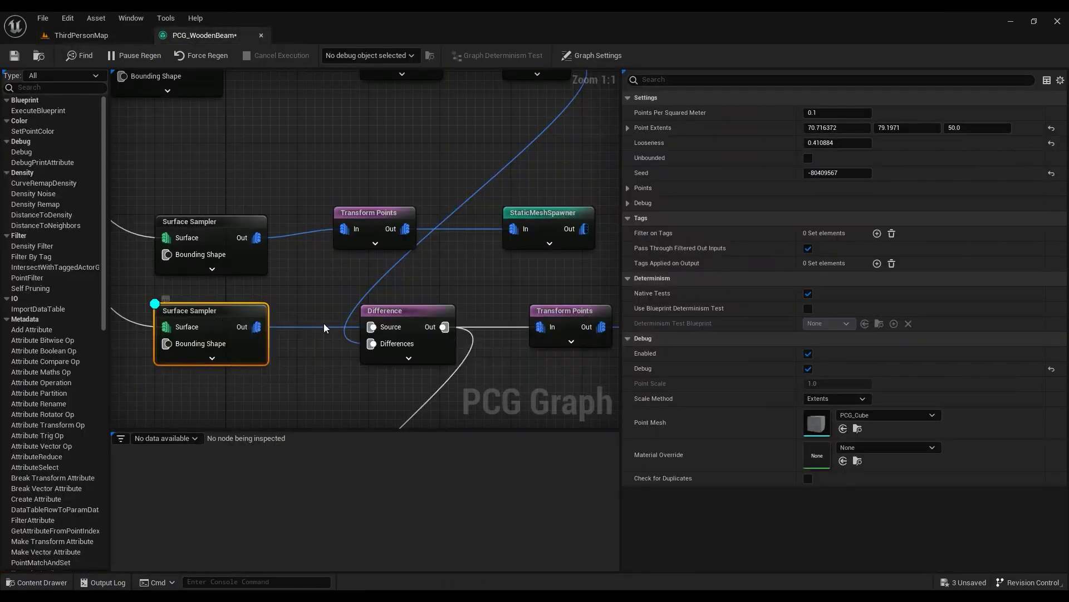
{"action": "left_click", "coordinate": [425, 320]}
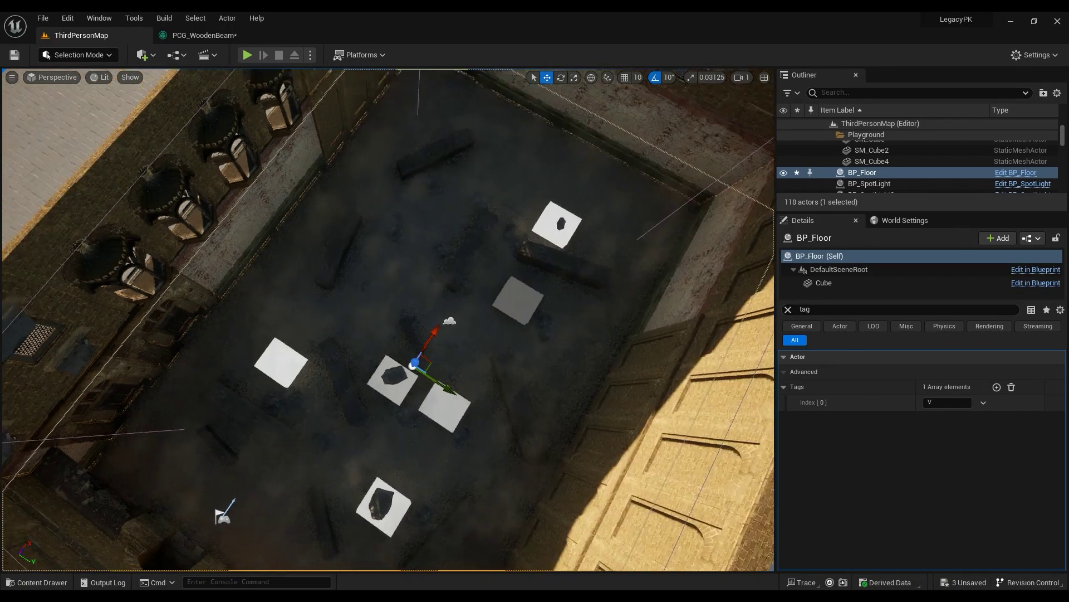
{"action": "left_click", "coordinate": [204, 37]}
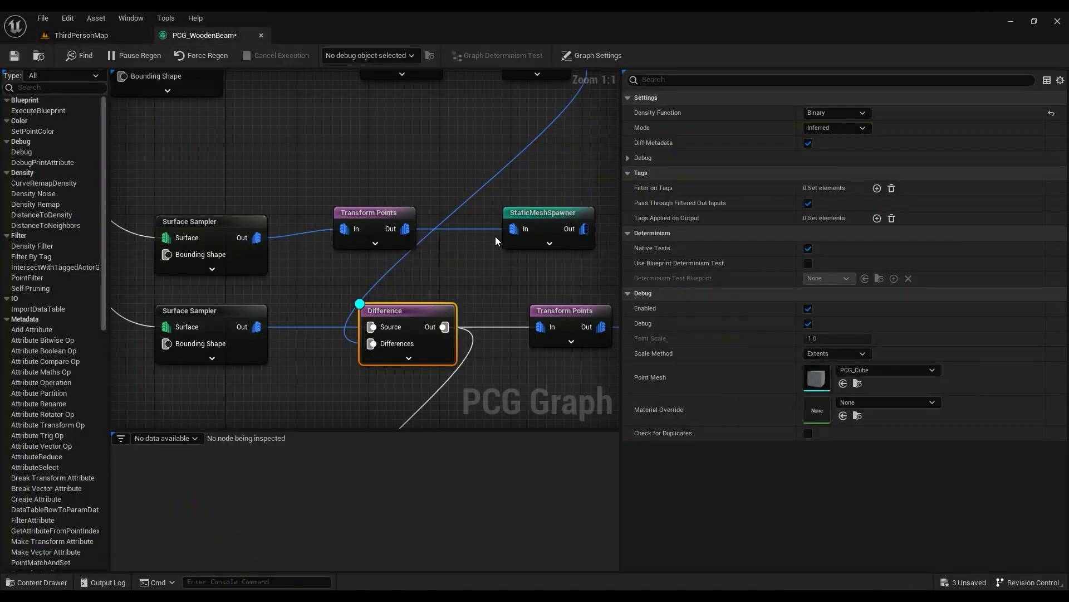
Turn off debug display for the Difference node and review the settings of the Transform Points and StaticMeshSpawner after it.
{"action": "right_click_drag", "start_coordinate": [525, 273], "coordinate": [345, 206]}
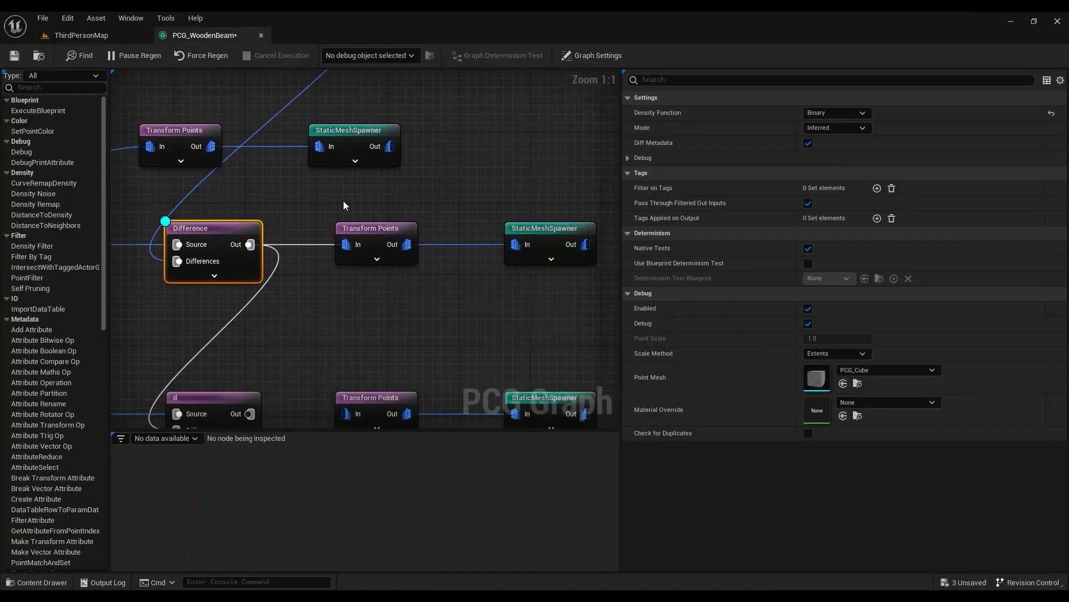
{"action": "left_click", "coordinate": [369, 234]}
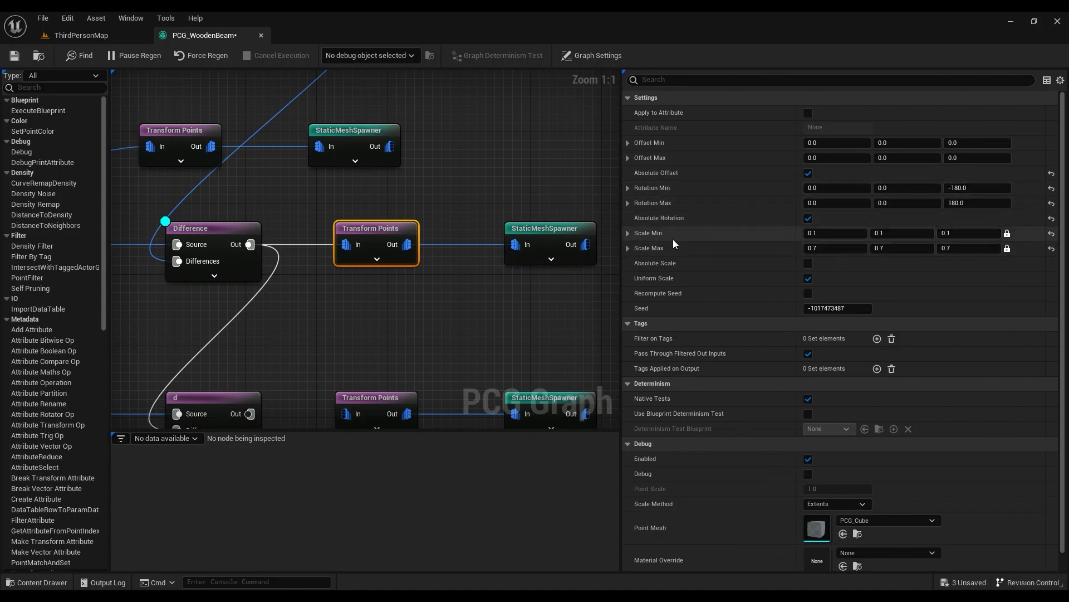
{"action": "left_click", "coordinate": [217, 238]}
{"action": "left_click", "coordinate": [381, 254]}
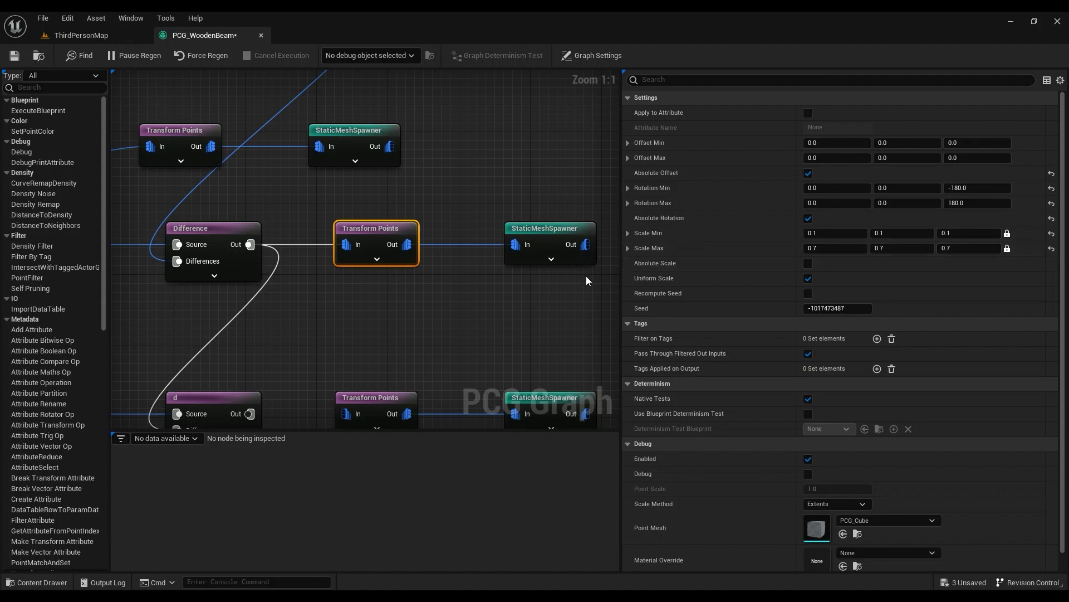
{"action": "left_click", "coordinate": [523, 260]}
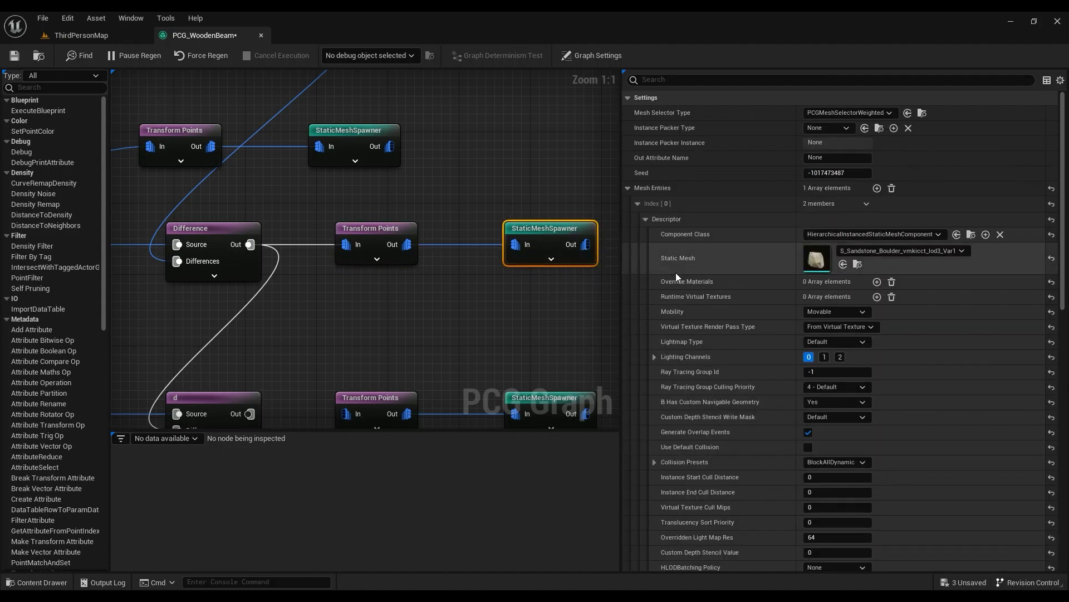
{"action": "scroll", "coordinate": [390, 306], "scroll_direction": "down", "scroll_amount": 3}
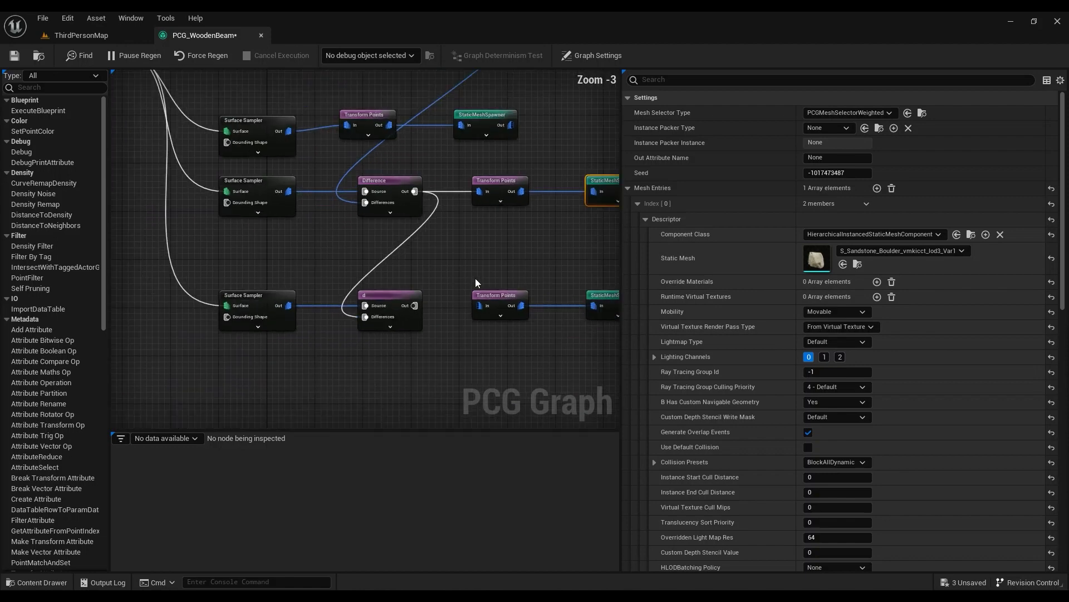
Inspect the bottom-row StaticMeshSpawner, preview its sandstone rocky ground mesh, and check the level.
{"action": "right_click_drag", "start_coordinate": [335, 280], "coordinate": [146, 280]}
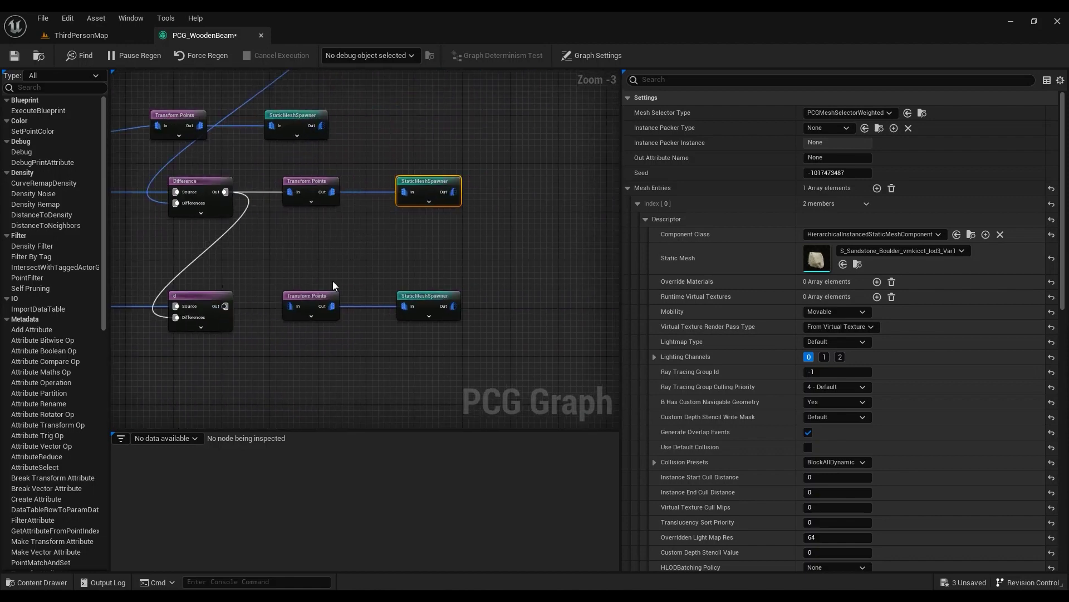
{"action": "left_click", "coordinate": [436, 294]}
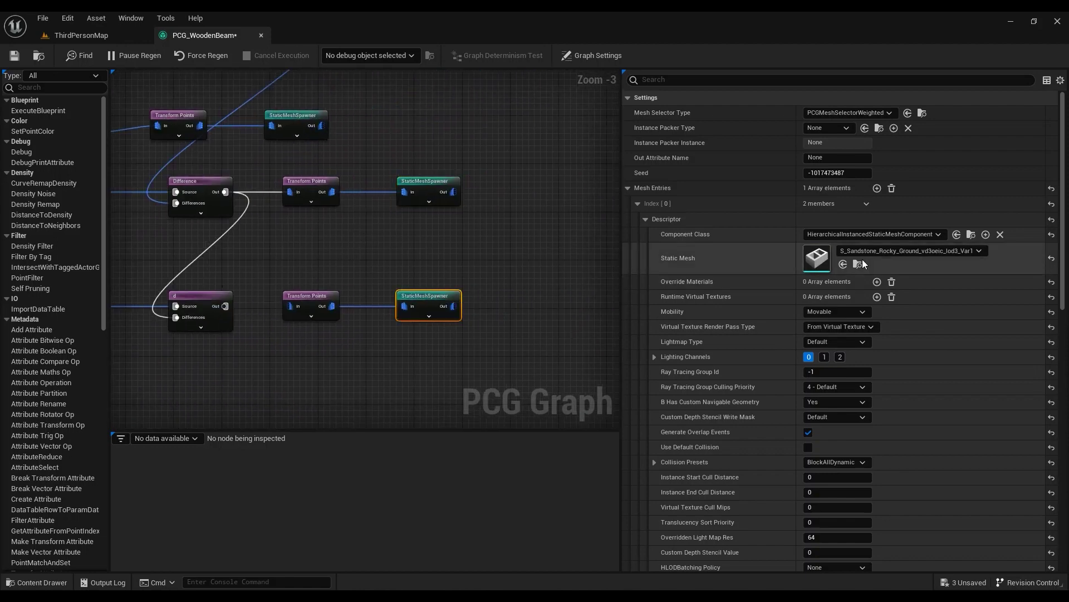
{"action": "double_click", "coordinate": [821, 261]}
{"action": "left_click_drag", "start_coordinate": [522, 306], "coordinate": [356, 52]}
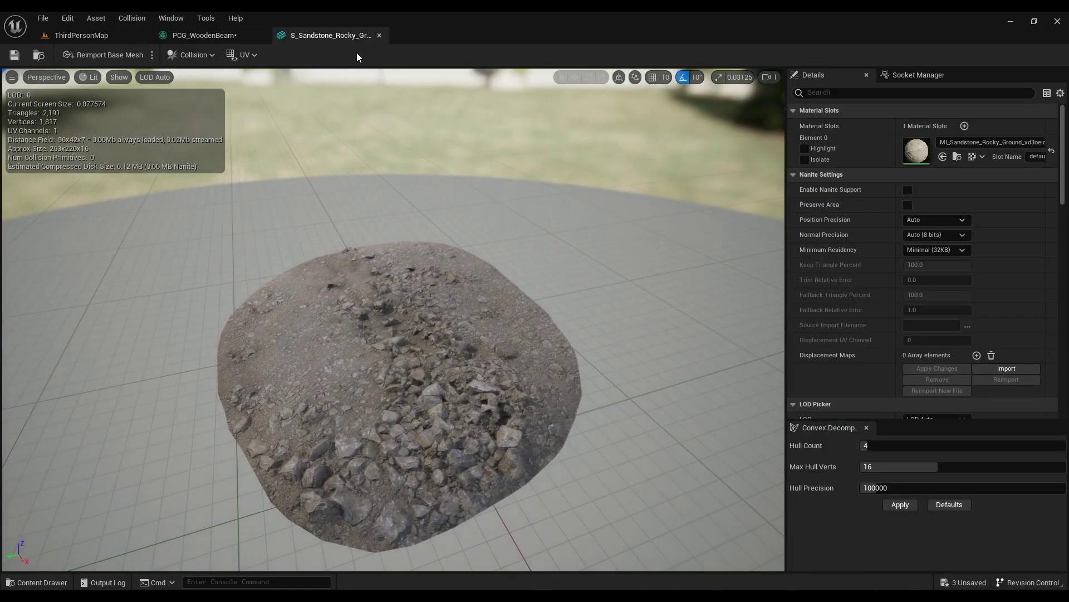
{"action": "left_click", "coordinate": [379, 36]}
{"action": "left_click", "coordinate": [105, 36]}
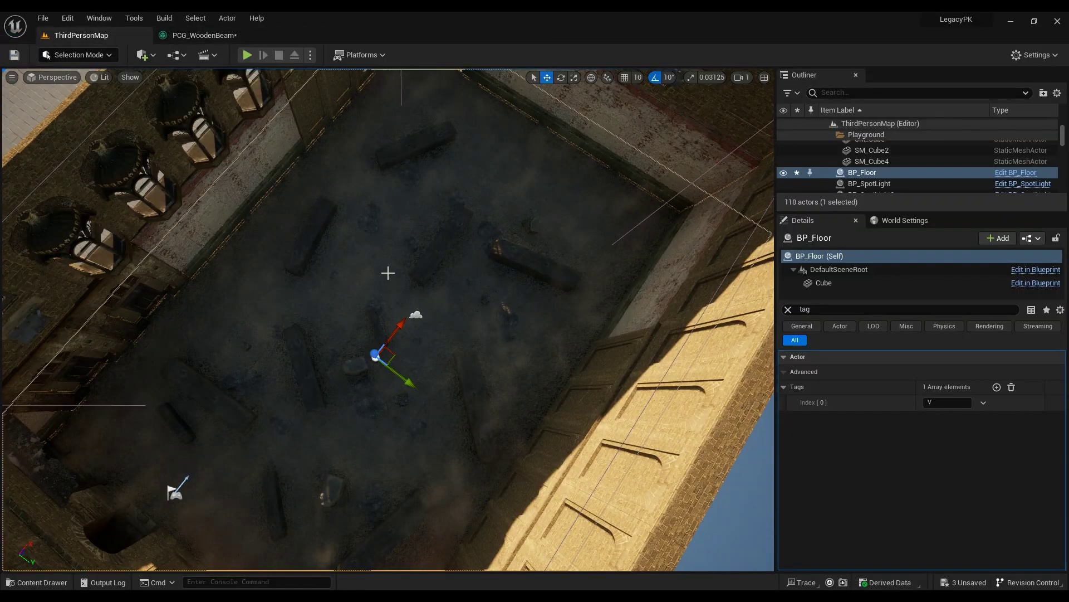
Turn on debug display for the bottom-row Surface Sampler and inspect its points in the level.
{"action": "left_click", "coordinate": [188, 39]}
{"action": "right_click_drag", "start_coordinate": [288, 239], "coordinate": [556, 214]}
{"action": "left_click", "coordinate": [347, 288]}
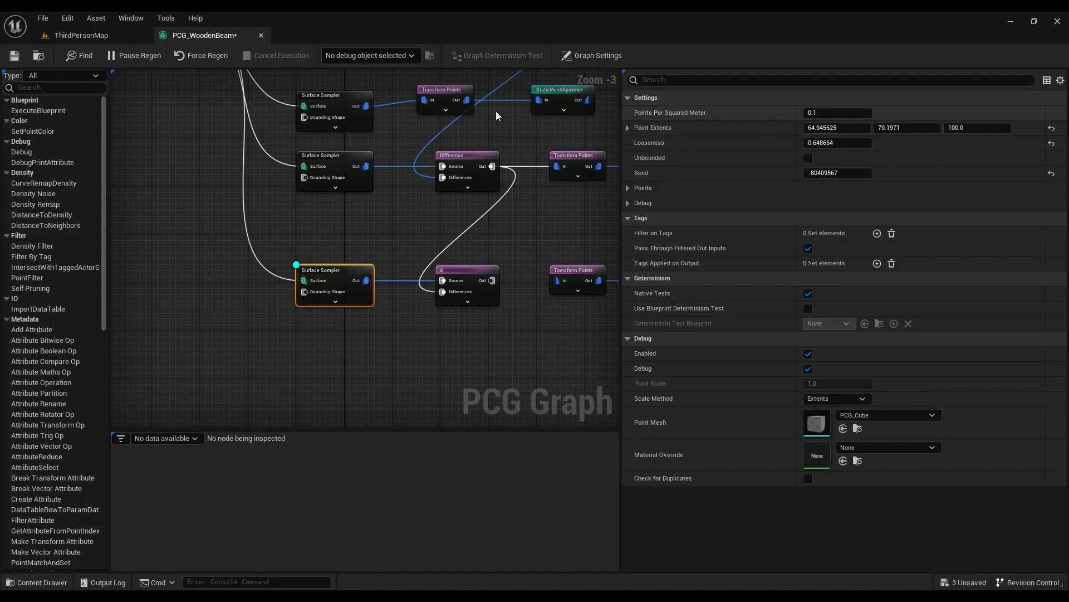
{"action": "left_click", "coordinate": [81, 35]}
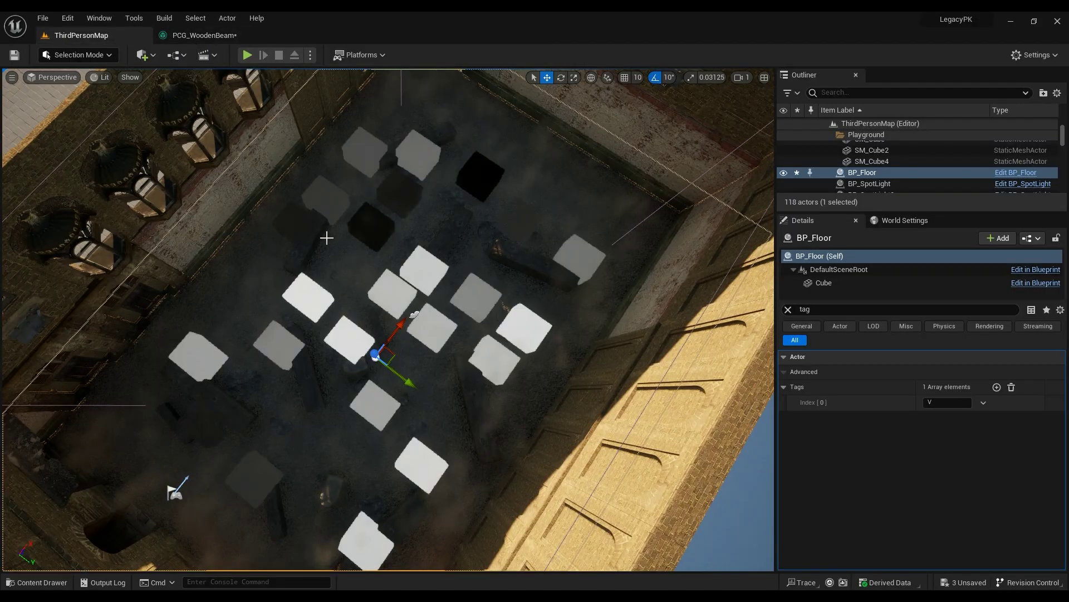
{"action": "left_click", "coordinate": [208, 36]}
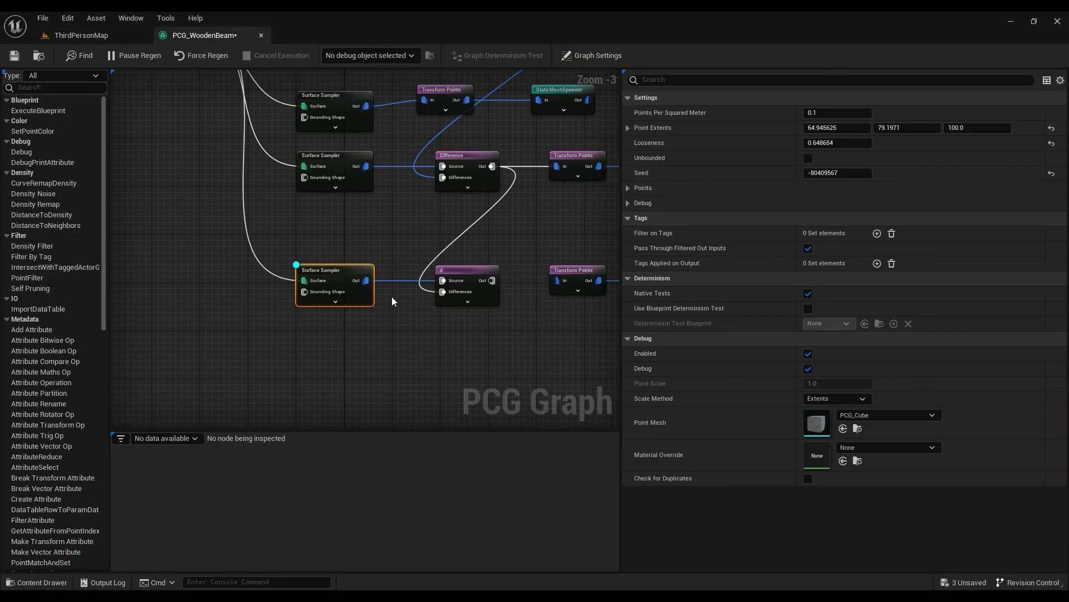
Review the graph's rows and show debug points for the Difference node named d instead of its Surface Sampler, inspecting them in the level.
{"action": "left_click", "coordinate": [375, 340]}
{"action": "right_click_drag", "start_coordinate": [503, 239], "coordinate": [443, 295]}
{"action": "right_click_drag", "start_coordinate": [447, 209], "coordinate": [423, 268]}
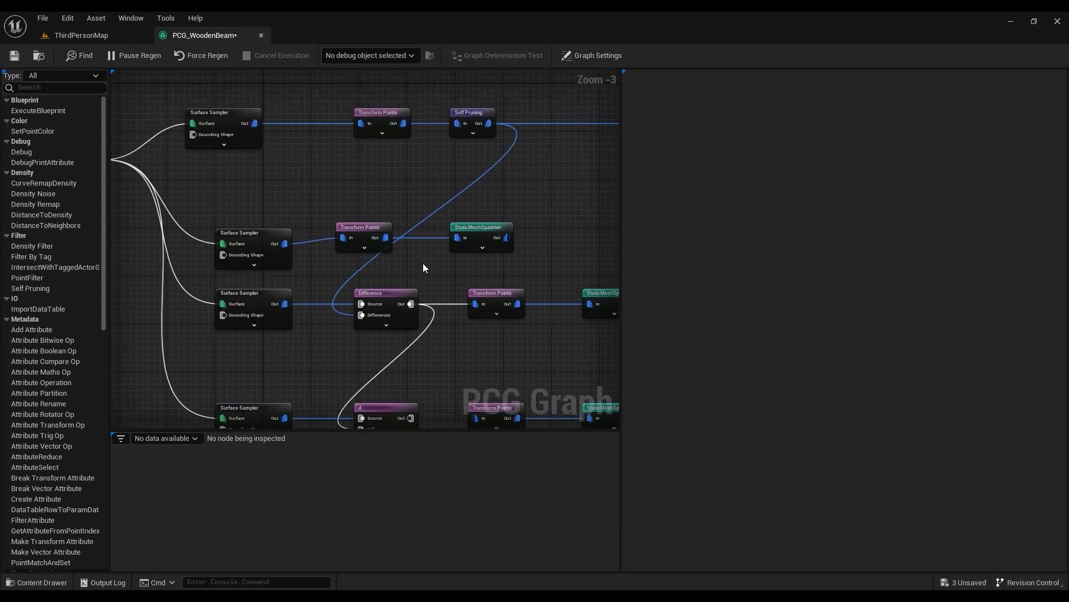
{"action": "right_click_drag", "start_coordinate": [419, 377], "coordinate": [390, 243]}
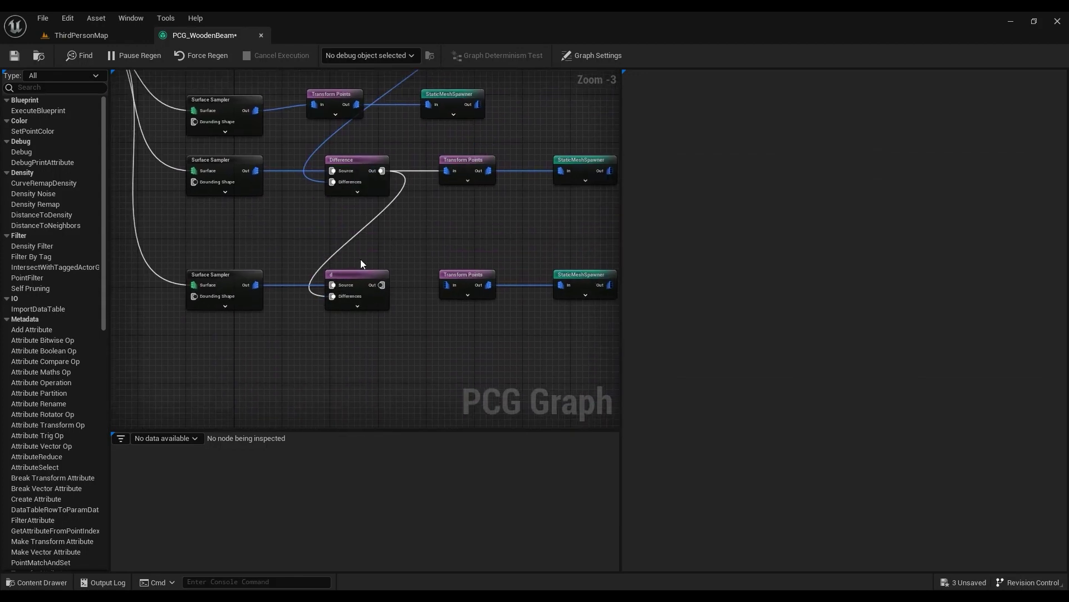
{"action": "right_click_drag", "start_coordinate": [553, 239], "coordinate": [504, 206]}
{"action": "left_click_drag", "start_coordinate": [566, 217], "coordinate": [101, 291]}
{"action": "right_click_drag", "start_coordinate": [319, 316], "coordinate": [398, 320]}
{"action": "left_click", "coordinate": [432, 272]}
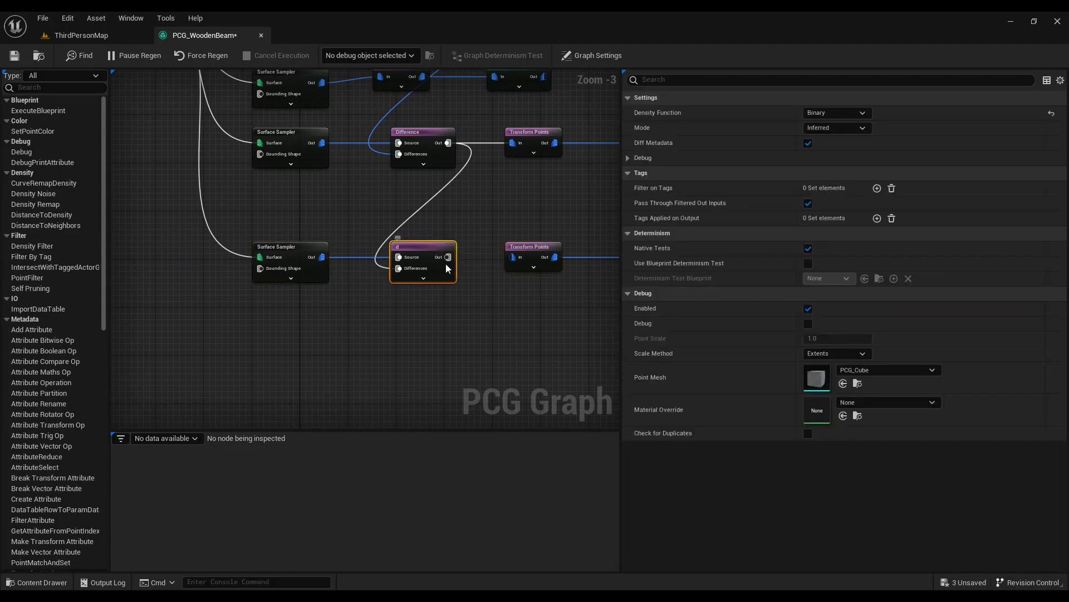
{"action": "left_click", "coordinate": [81, 35]}
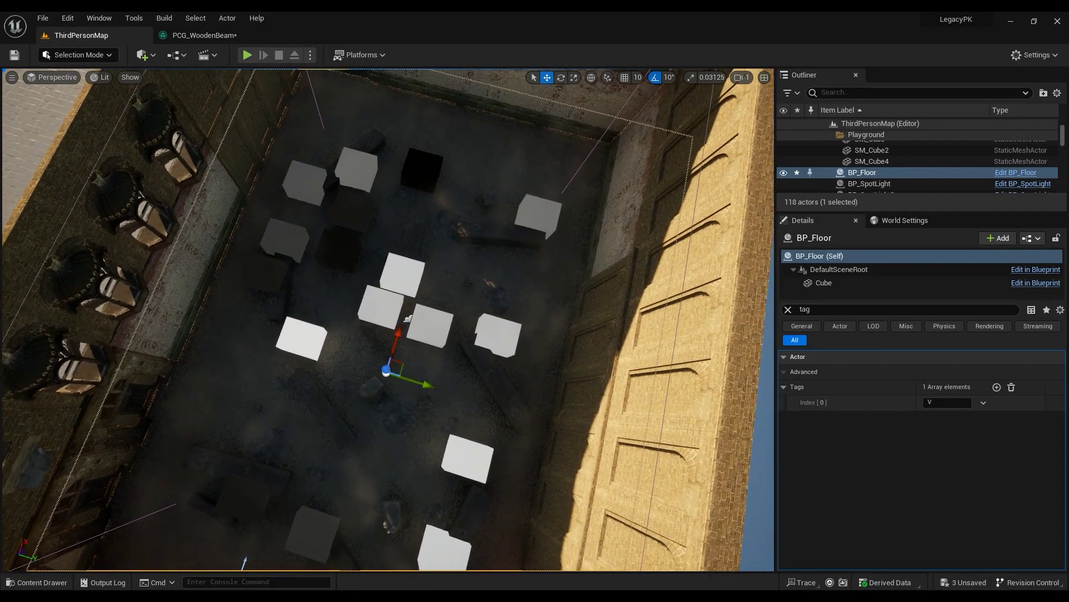
Turn off debug display for node d, connect its output to the bottom-row Transform Points, and view the level.
{"action": "left_click", "coordinate": [205, 35]}
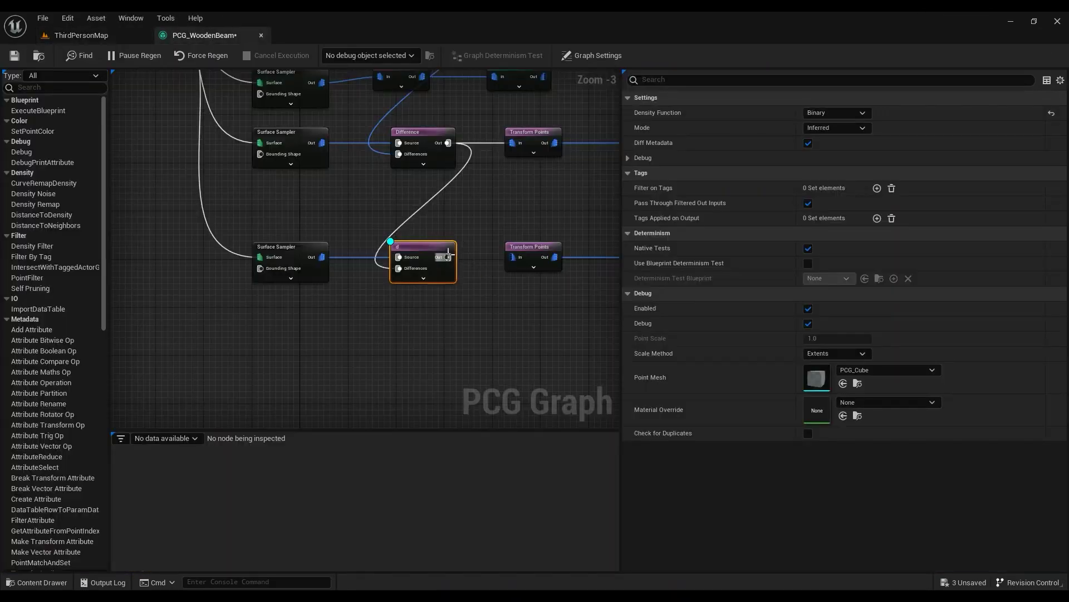
{"action": "left_click", "coordinate": [81, 35]}
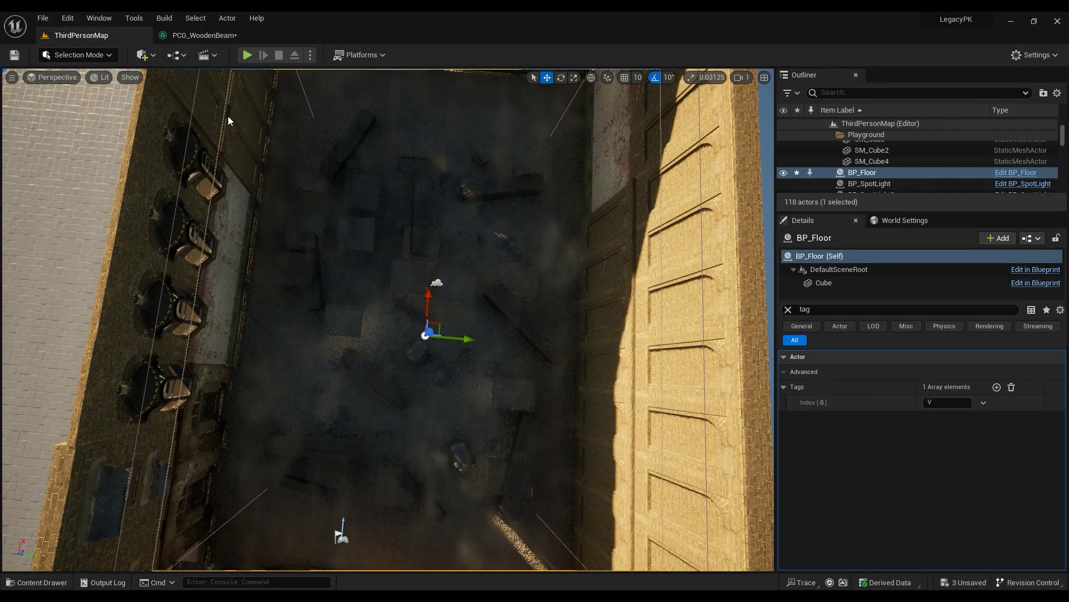
{"action": "right_click_drag", "start_coordinate": [290, 195], "coordinate": [527, 114]}
{"action": "key", "text": "w"}
{"action": "key", "text": "a"}
{"action": "left_click", "coordinate": [205, 35]}
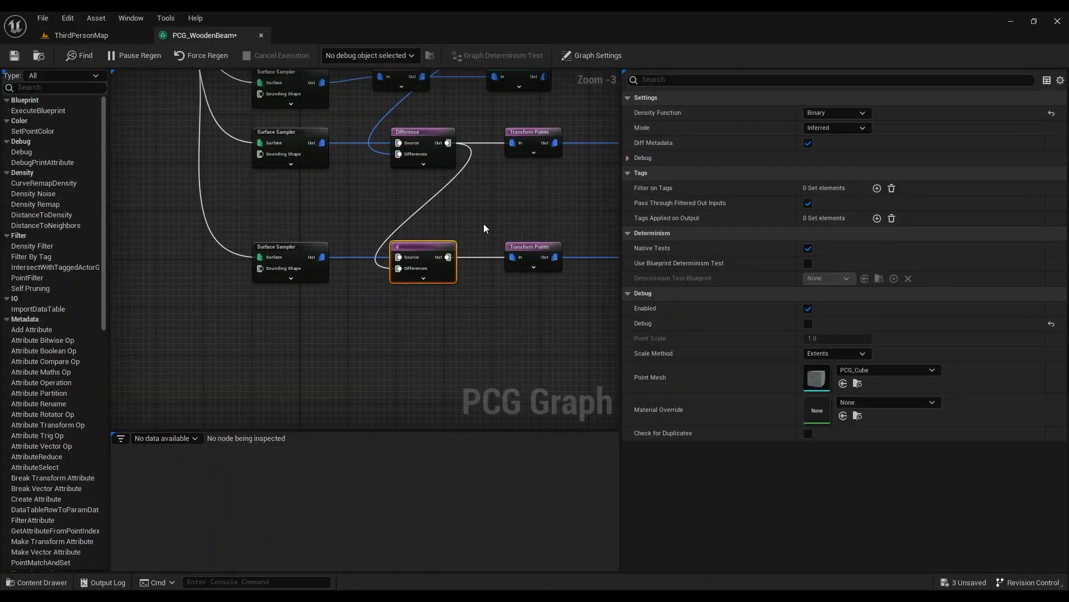
Turn on debug display for the bottom-row Transform Points and inspect its points around the beams in the level.
{"action": "right_click_drag", "start_coordinate": [529, 248], "coordinate": [362, 249]}
{"action": "left_click", "coordinate": [381, 258]}
{"action": "left_click", "coordinate": [83, 36]}
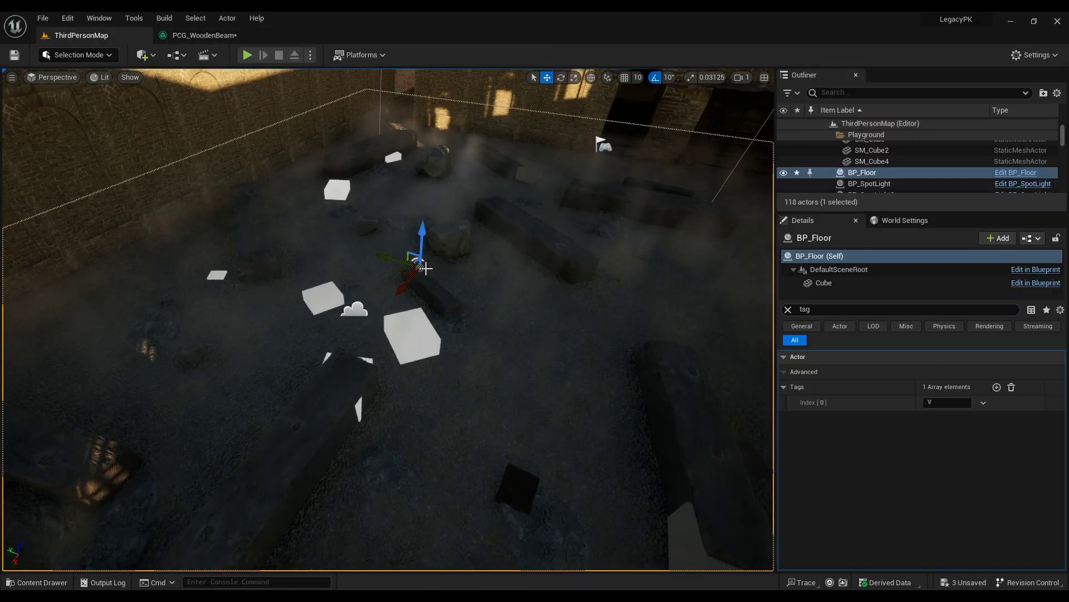
{"action": "right_click_drag", "start_coordinate": [390, 318], "coordinate": [262, 307]}
{"action": "right_click_drag", "start_coordinate": [624, 357], "coordinate": [500, 373]}
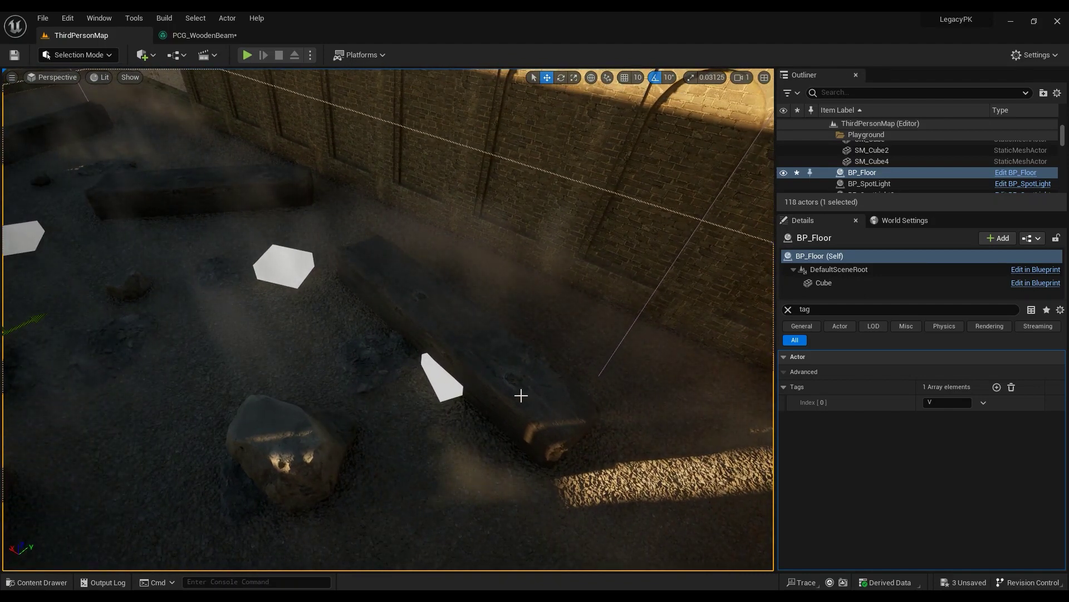
Move the bottom-row Transform Points and StaticMeshSpawner farther from node d to make room between them.
{"action": "left_click", "coordinate": [217, 35]}
{"action": "right_click_drag", "start_coordinate": [290, 230], "coordinate": [352, 316]}
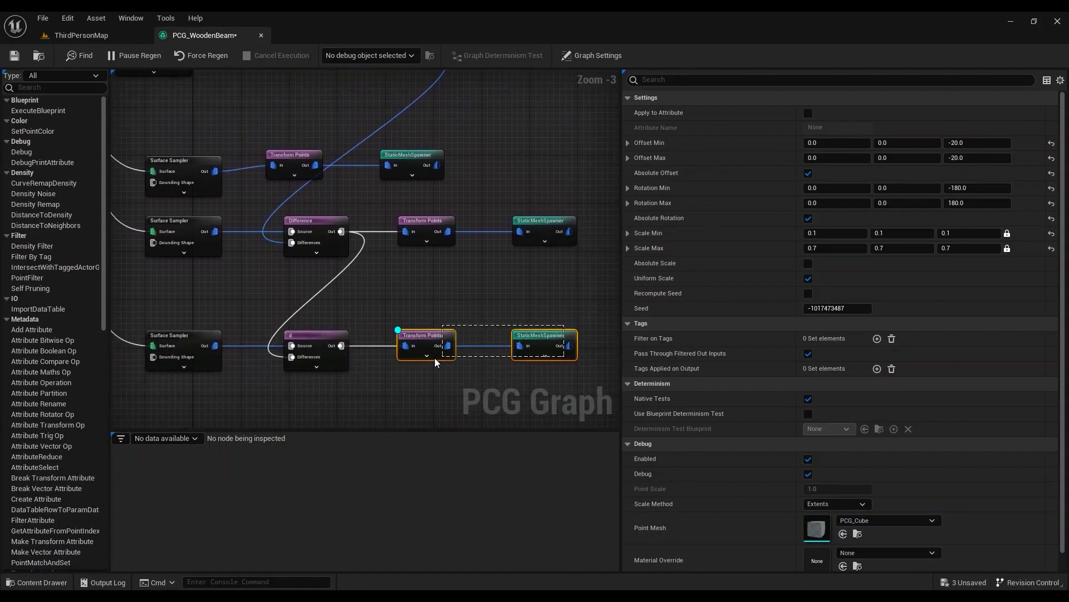
{"action": "left_click_drag", "start_coordinate": [435, 358], "coordinate": [538, 343]}
{"action": "right_click_drag", "start_coordinate": [431, 284], "coordinate": [442, 311]}
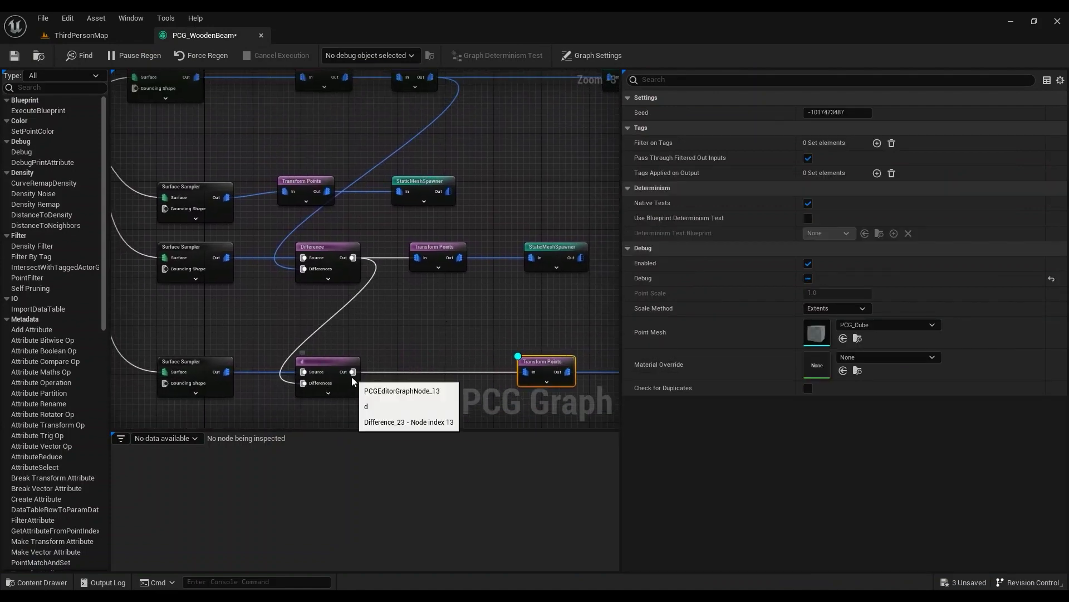
Add a second Difference node fed by node d's output and place it before Transform Points.
{"action": "left_click_drag", "start_coordinate": [352, 378], "coordinate": [381, 374]}
{"action": "type", "text": "diffe"}
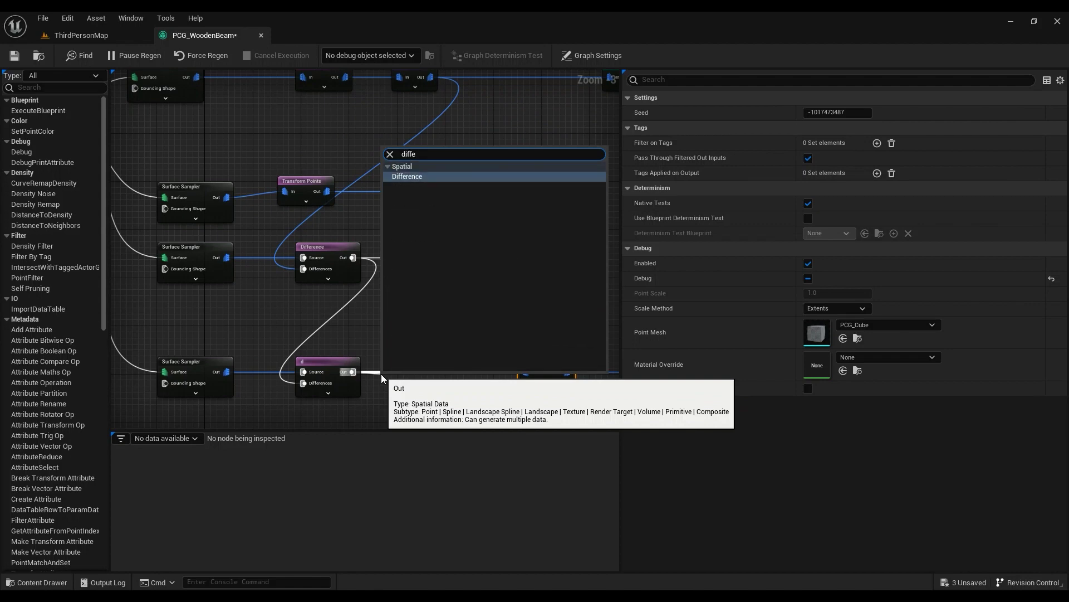
{"action": "key", "text": "Return"}
{"action": "left_click_drag", "start_coordinate": [420, 384], "coordinate": [449, 353]}
Connect Self Pruning to the new node's Differences input and route the new node's output into Transform Points instead of node d's.
{"action": "right_click_drag", "start_coordinate": [431, 305], "coordinate": [449, 331]}
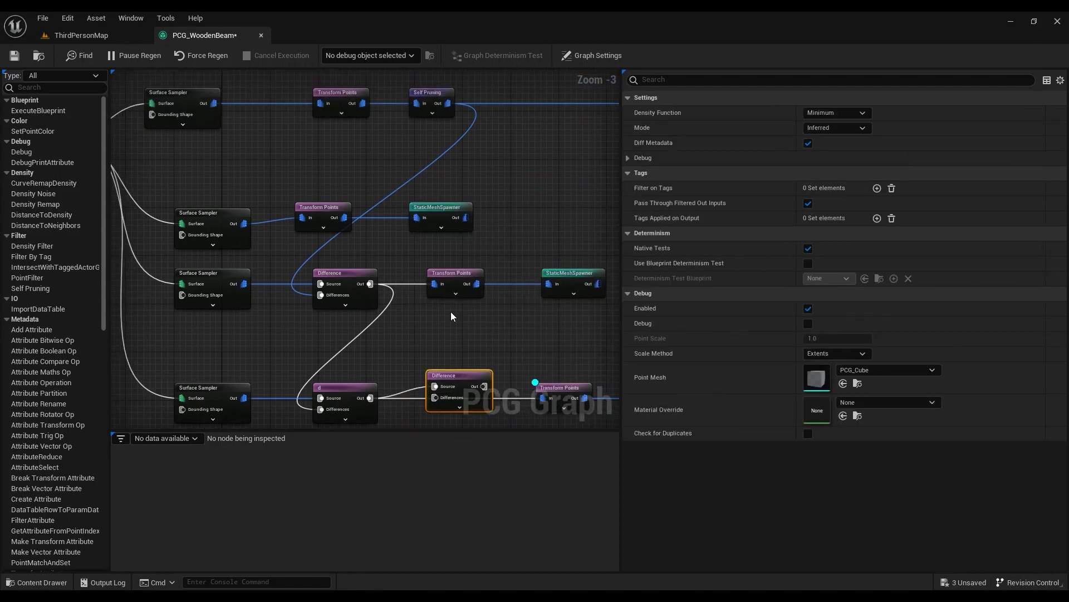
{"action": "left_click_drag", "start_coordinate": [448, 104], "coordinate": [455, 284]}
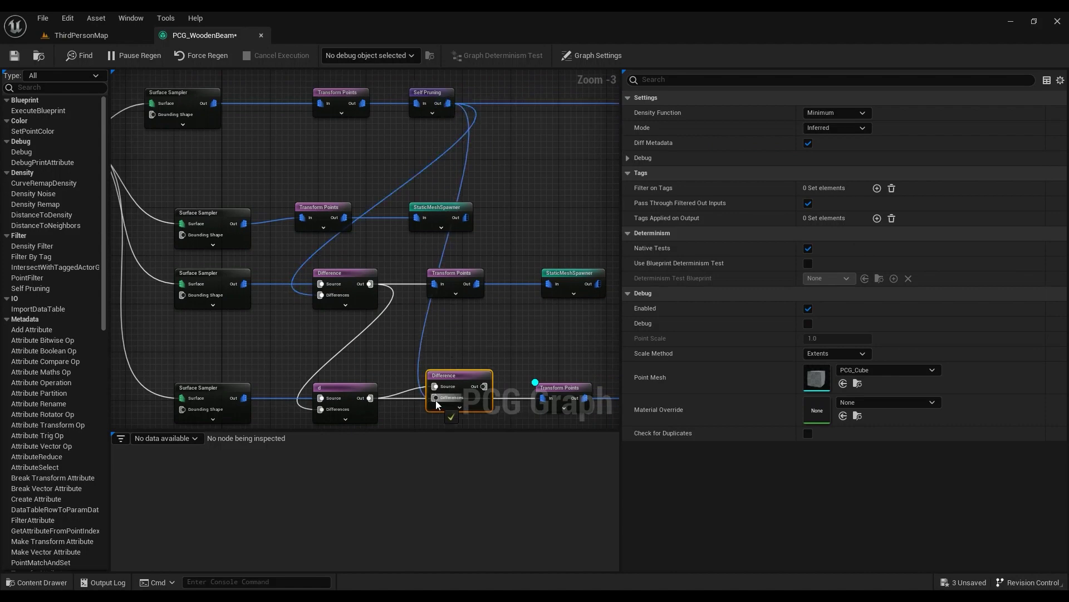
{"action": "right_click_drag", "start_coordinate": [543, 397], "coordinate": [477, 309]}
{"action": "left_click", "coordinate": [477, 310], "text": "alt"}
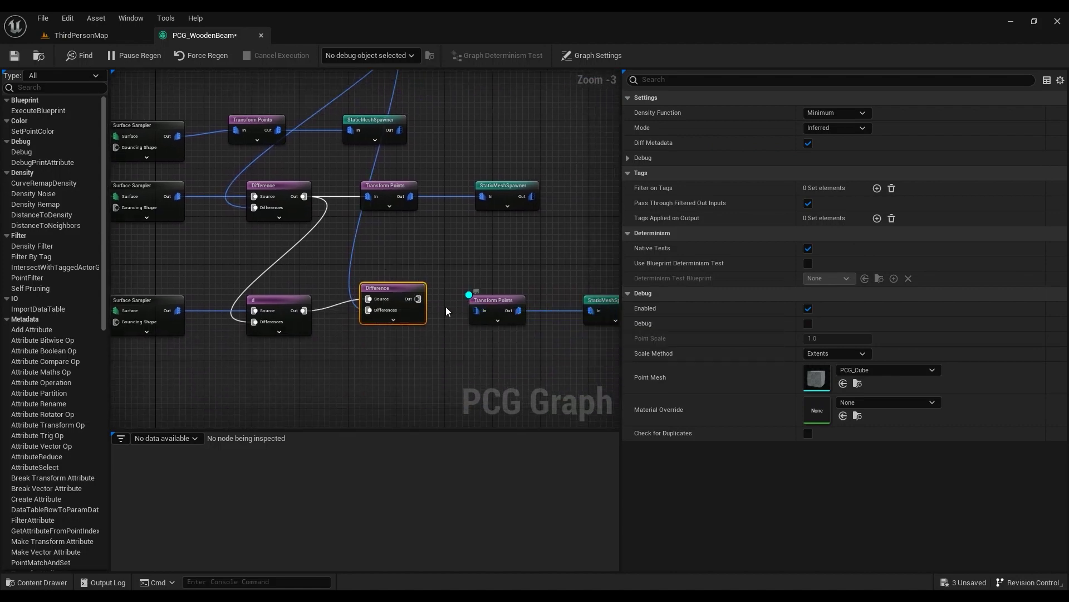
{"action": "left_click_drag", "start_coordinate": [486, 318], "coordinate": [422, 301]}
Turn off debug display for the bottom-row Transform Points and inspect the rocky ground meshes beside the beams in the level.
{"action": "left_click", "coordinate": [81, 35]}
{"action": "left_click", "coordinate": [205, 35]}
{"action": "right_click_drag", "start_coordinate": [328, 189], "coordinate": [196, 151]}
{"action": "left_click", "coordinate": [368, 267]}
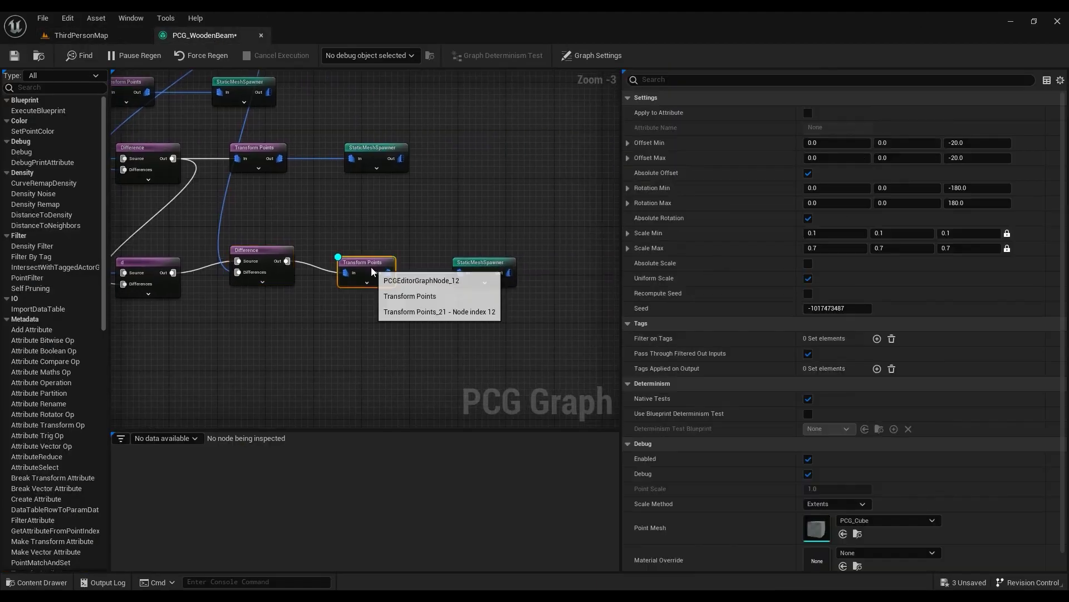
{"action": "left_click", "coordinate": [102, 30]}
{"action": "right_click_drag", "start_coordinate": [334, 223], "coordinate": [360, 303]}
{"action": "key", "text": "w"}
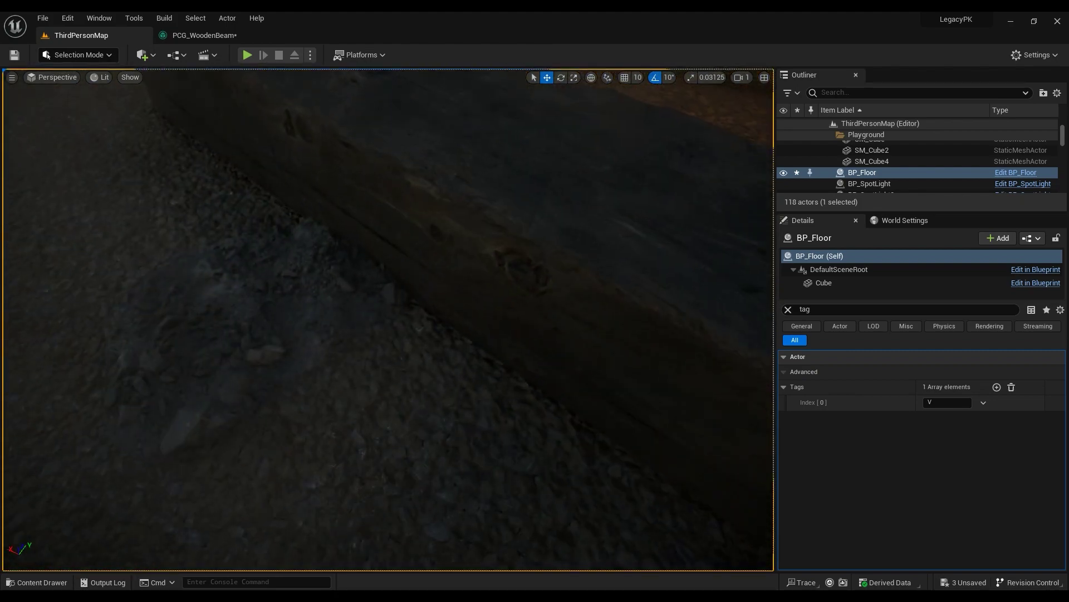
{"action": "scroll", "coordinate": [389, 319], "scroll_direction": "down", "scroll_amount": 5}
Restore debug display for the bottom-row Transform Points and inspect its points against the beams from several angles.
{"action": "left_click", "coordinate": [205, 35]}
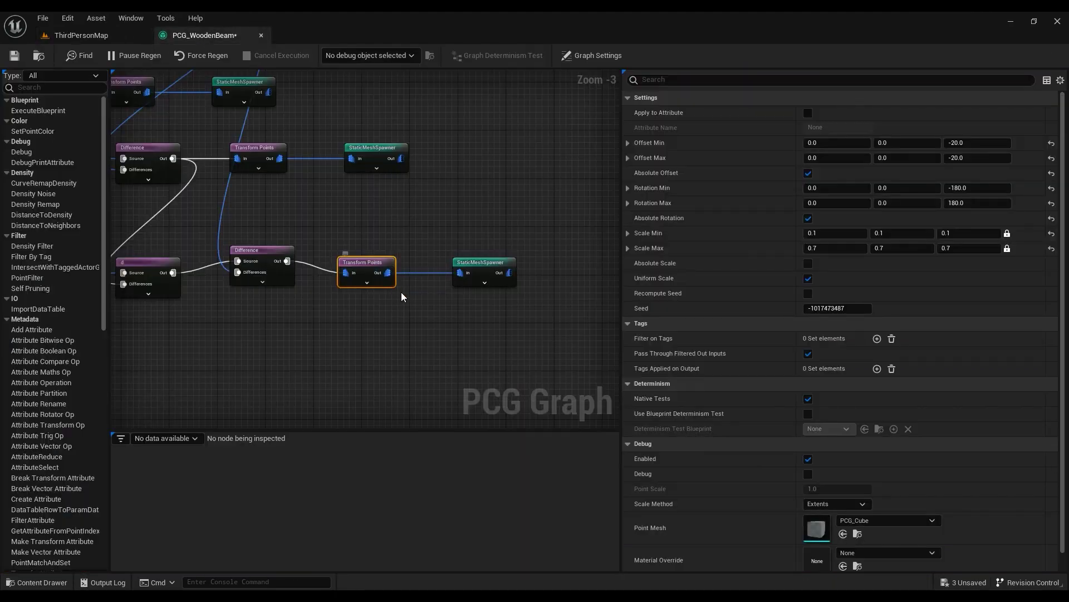
{"action": "left_click", "coordinate": [110, 31]}
{"action": "scroll", "coordinate": [342, 222], "scroll_direction": "down", "scroll_amount": 5}
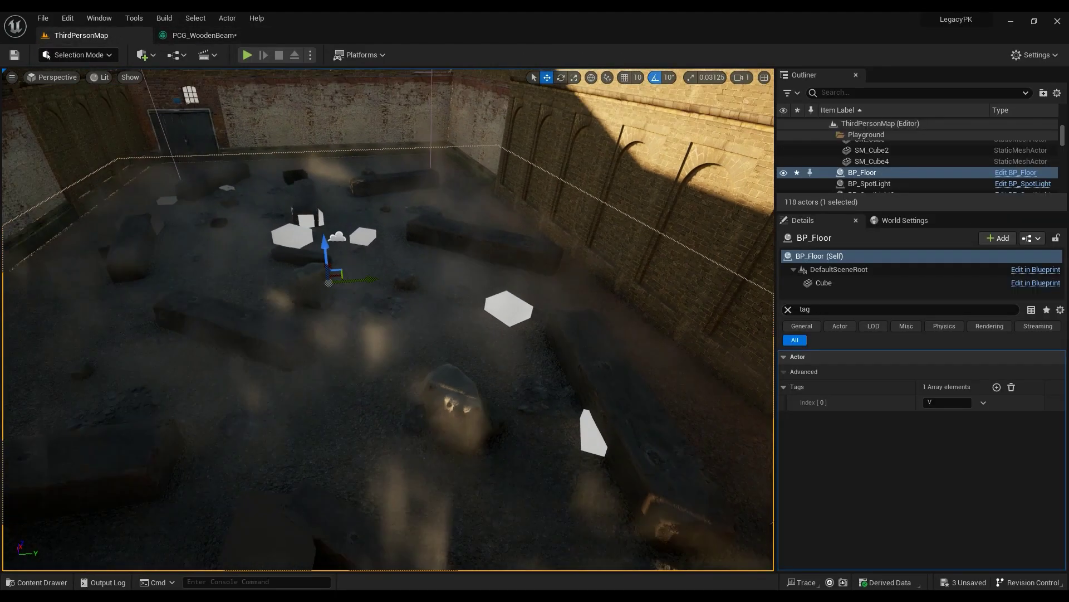
{"action": "key", "text": "s"}
{"action": "right_click_drag", "start_coordinate": [388, 301], "coordinate": [345, 323]}
{"action": "key", "text": "w"}
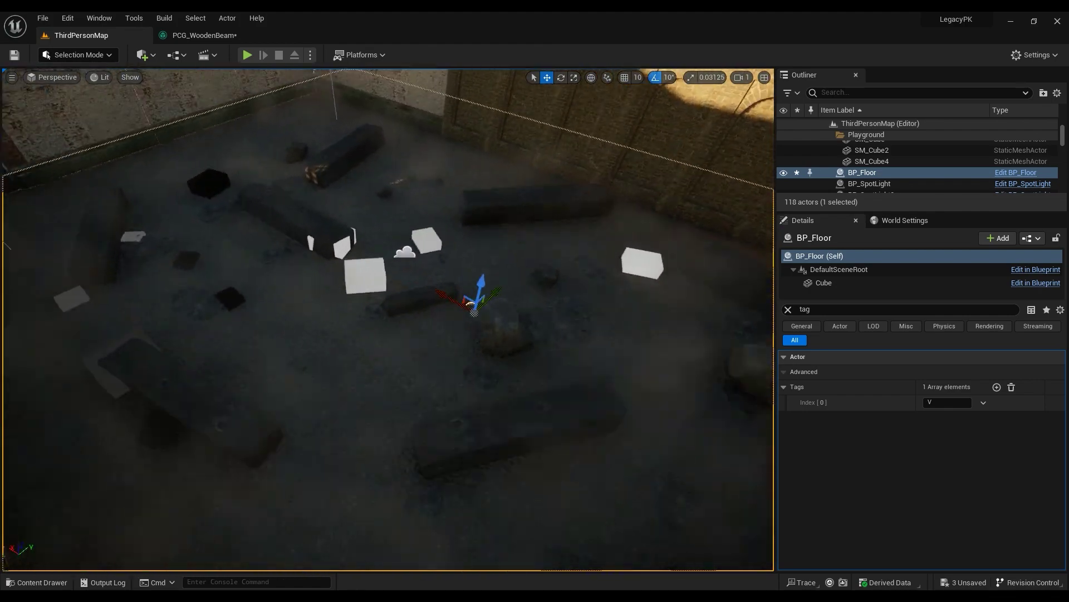
Align the second Difference node with the other nodes in the bottom row.
{"action": "left_click", "coordinate": [204, 35]}
{"action": "right_click_drag", "start_coordinate": [310, 263], "coordinate": [372, 289]}
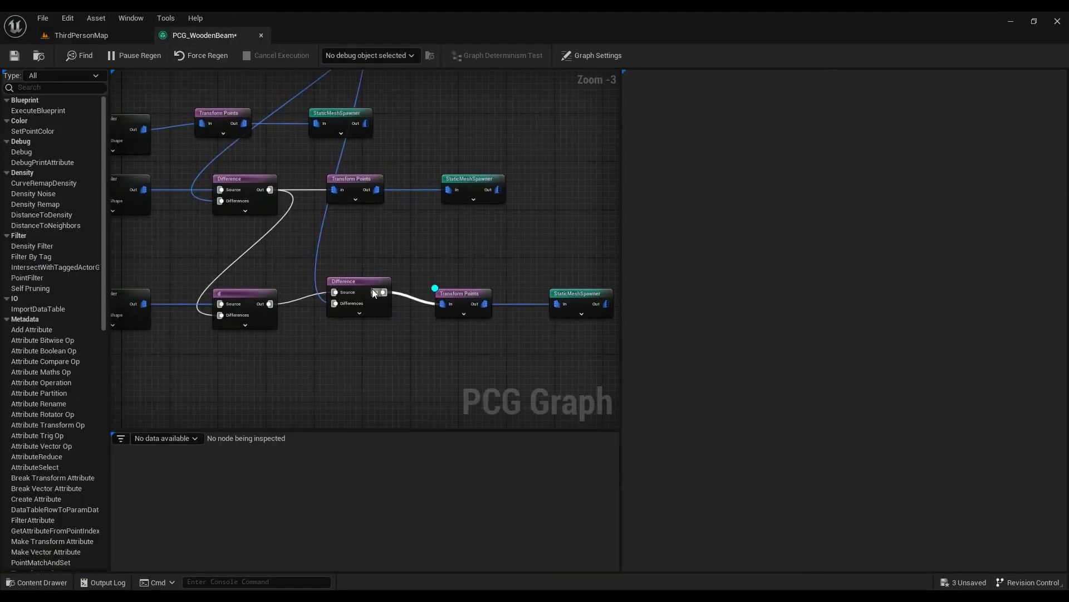
{"action": "left_click_drag", "start_coordinate": [373, 293], "coordinate": [372, 306]}
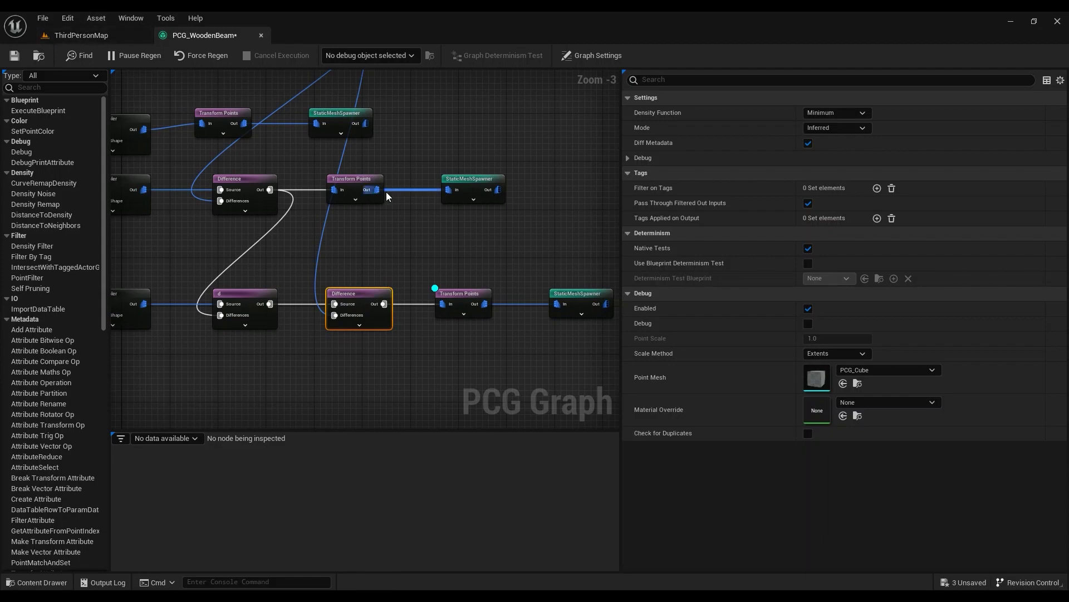
Turn on debug display for Self Pruning and compare the beam points with the rocky ground points in the level.
{"action": "right_click_drag", "start_coordinate": [387, 196], "coordinate": [403, 326]}
{"action": "left_click", "coordinate": [349, 137]}
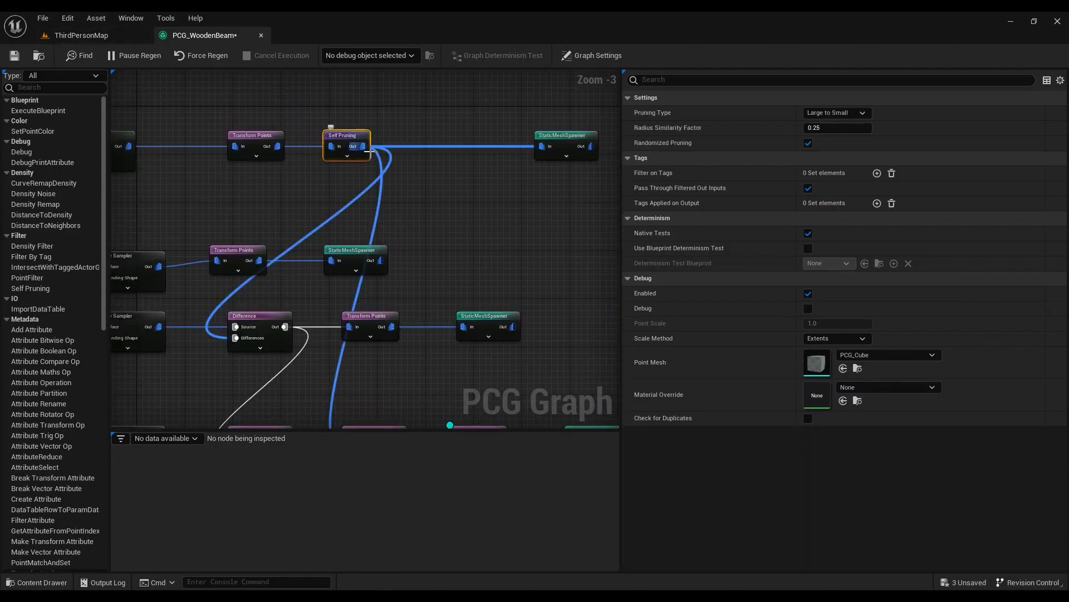
{"action": "left_click", "coordinate": [109, 37]}
{"action": "right_click_drag", "start_coordinate": [329, 218], "coordinate": [518, 173]}
{"action": "left_click", "coordinate": [195, 37]}
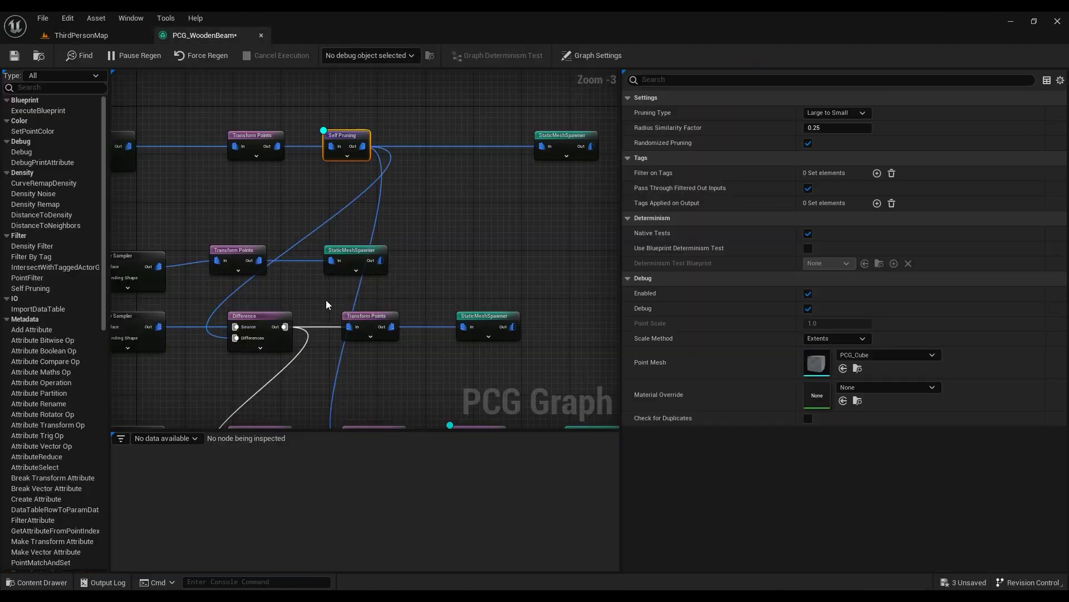
Remove the second Difference node, leaving node d linked directly to Transform Points, and review the debug points in the level.
{"action": "right_click_drag", "start_coordinate": [326, 299], "coordinate": [332, 165]}
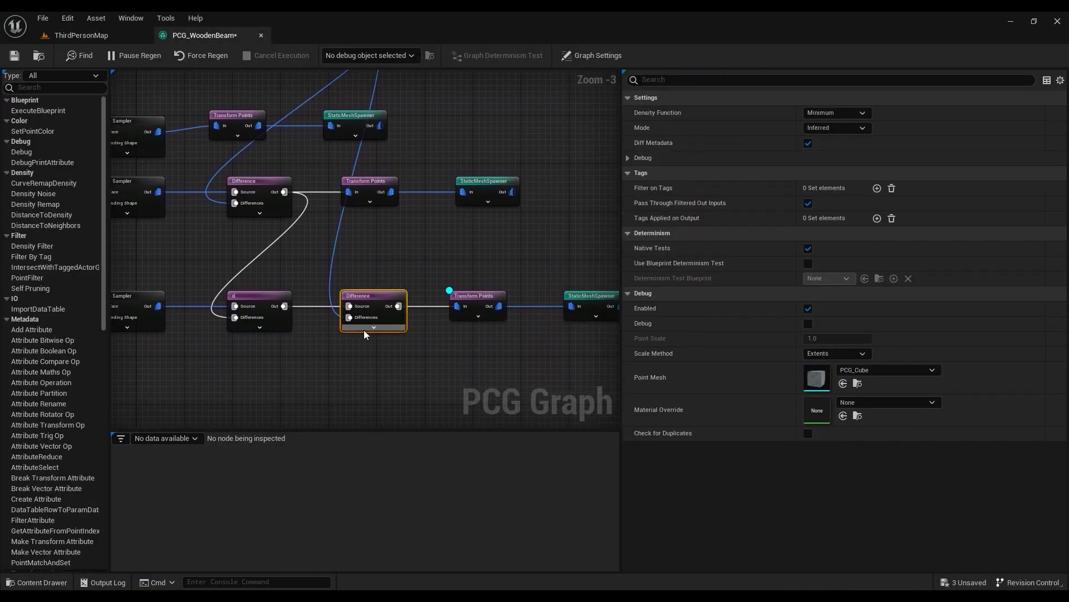
{"action": "key", "text": "Delete"}
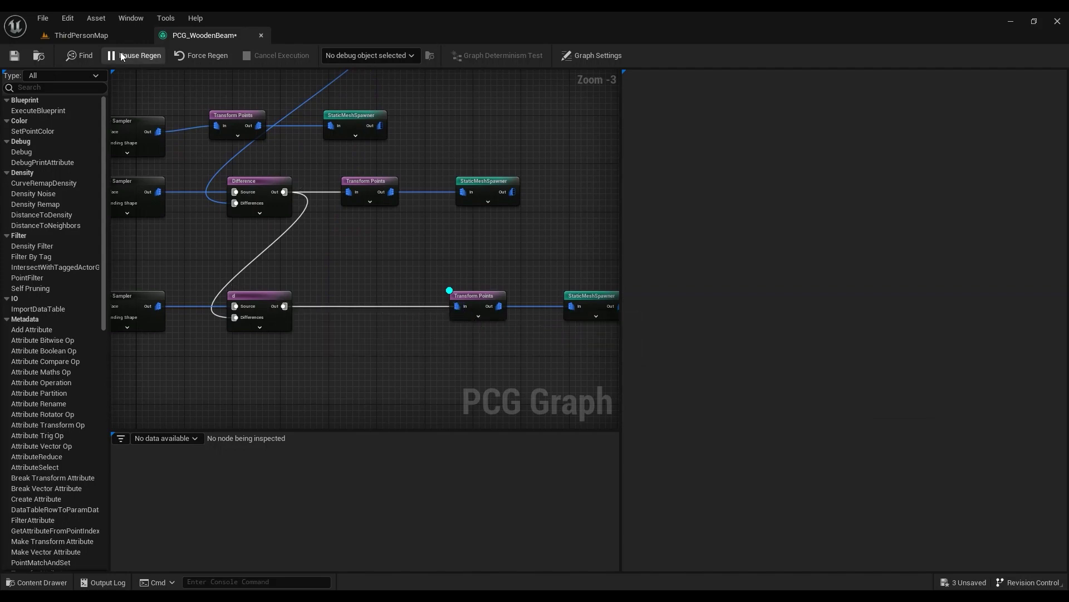
{"action": "left_click", "coordinate": [78, 35]}
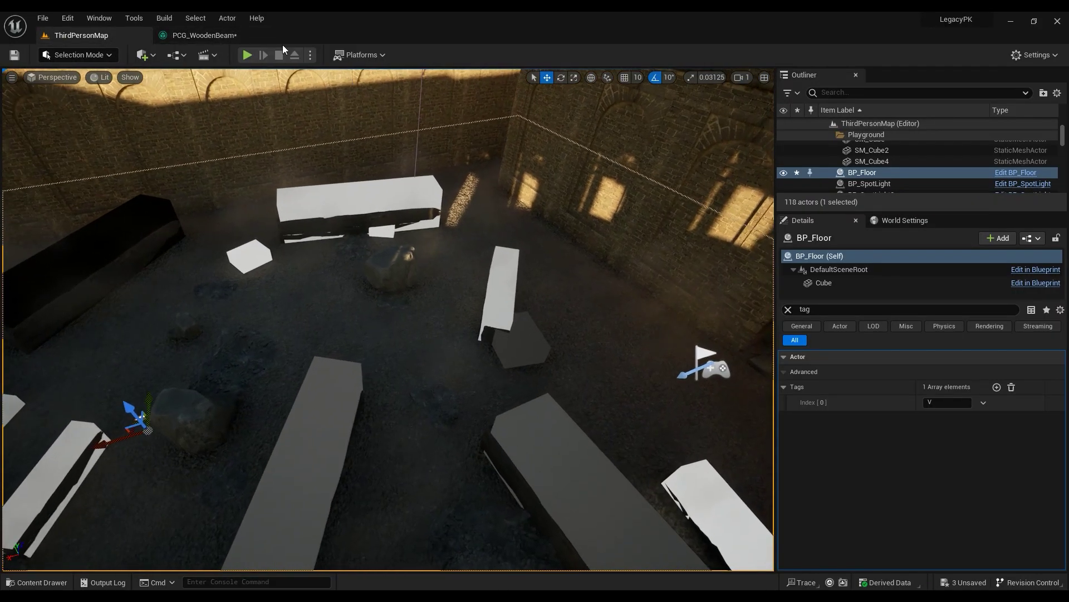
{"action": "left_click", "coordinate": [204, 36]}
{"action": "right_click_drag", "start_coordinate": [409, 287], "coordinate": [387, 285]}
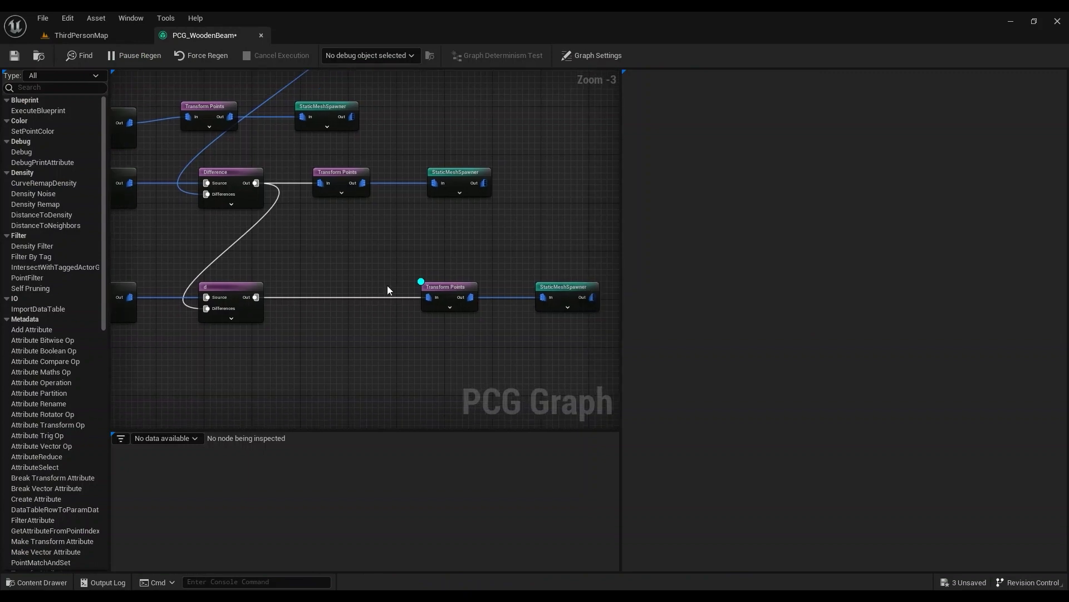
Undo the deletion of the second Difference node in the bottom row and check the debug points in the level.
{"action": "key", "text": "ctrl+z"}
{"action": "key", "text": "ctrl+z"}
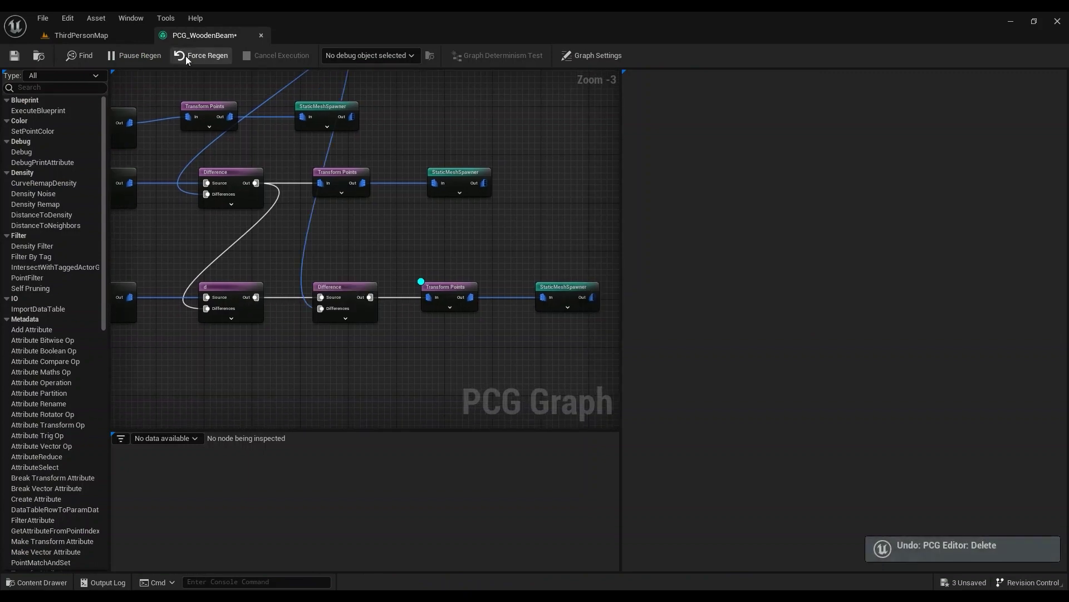
{"action": "left_click", "coordinate": [81, 35]}
{"action": "right_click_drag", "start_coordinate": [430, 292], "coordinate": [302, 119]}
{"action": "left_click", "coordinate": [209, 36]}
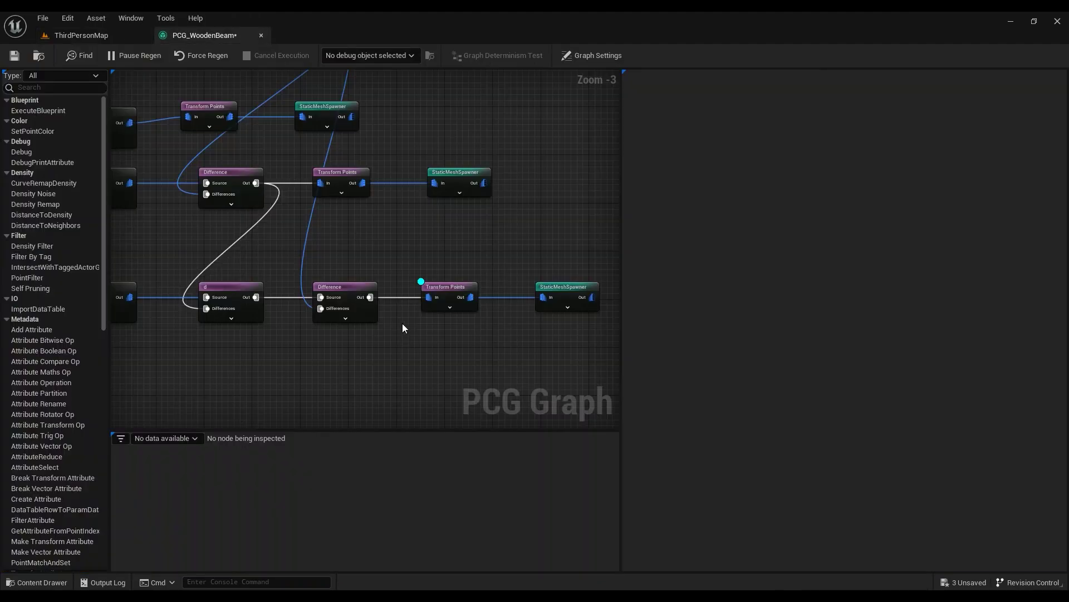
Move the bottom-row Transform Points and StaticMeshSpawner nodes farther from the second Difference node to make room between them.
{"action": "left_click_drag", "start_coordinate": [534, 282], "coordinate": [312, 335]}
{"action": "left_click", "coordinate": [384, 273]}
{"action": "right_click_drag", "start_coordinate": [460, 302], "coordinate": [416, 303]}
{"action": "left_click_drag", "start_coordinate": [543, 260], "coordinate": [386, 327]}
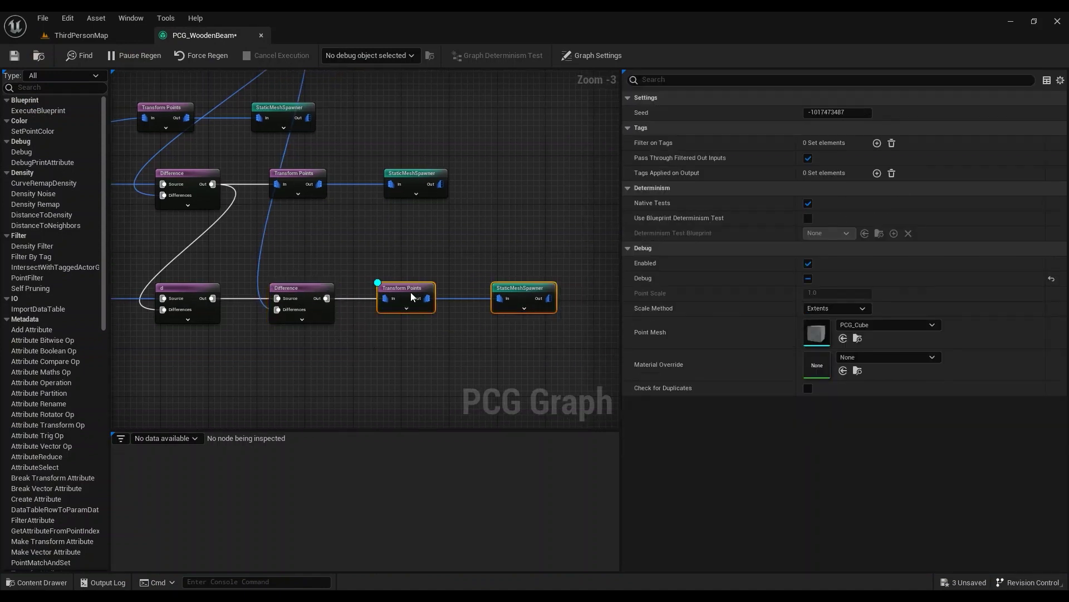
{"action": "left_click_drag", "start_coordinate": [412, 294], "coordinate": [502, 294]}
Insert a Density Filter node between the second Difference node and the bottom-row Transform Points.
{"action": "left_click_drag", "start_coordinate": [326, 298], "coordinate": [349, 304]}
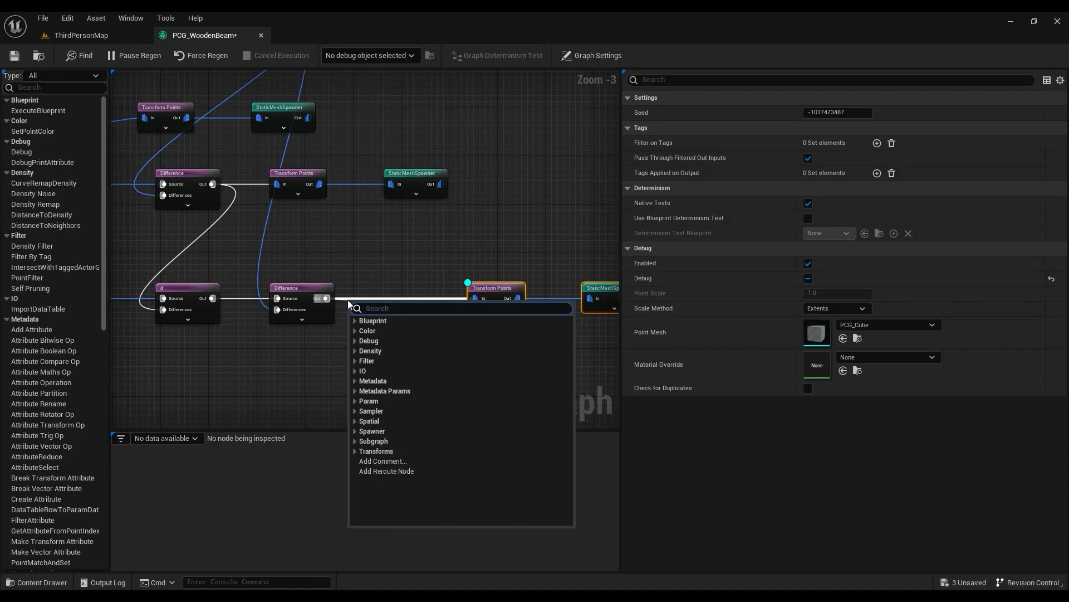
{"action": "type", "text": "filter"}
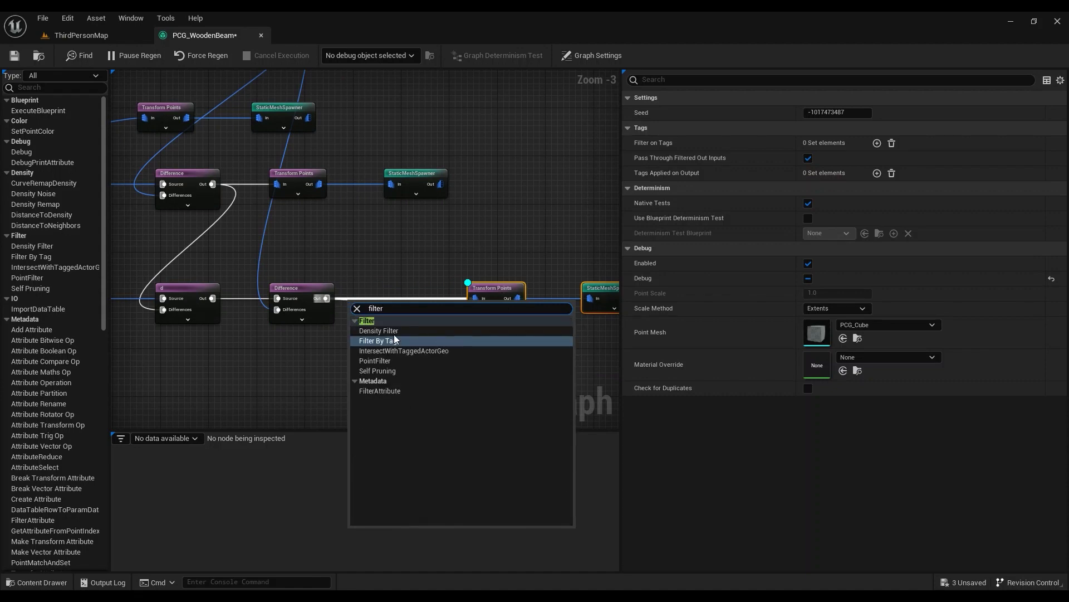
{"action": "left_click", "coordinate": [384, 330]}
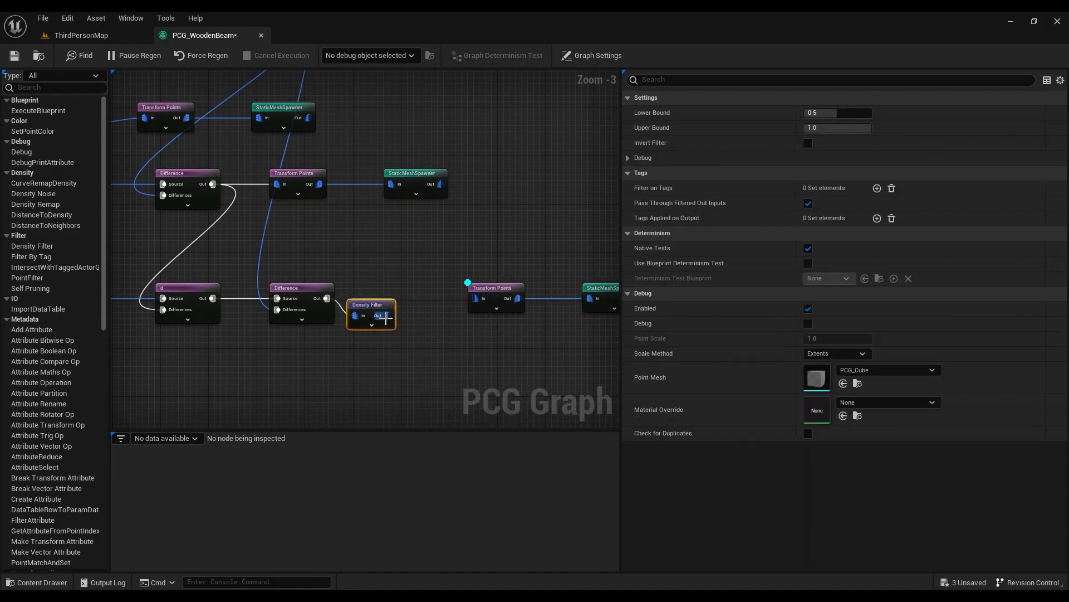
{"action": "left_click_drag", "start_coordinate": [386, 316], "coordinate": [410, 286]}
Float the graph over the level, set the Density Filter's Lower Bound to 0.212 and Upper Bound to 0.728, and dock the graph again.
{"action": "left_click_drag", "start_coordinate": [203, 36], "coordinate": [609, 333]}
{"action": "right_click_drag", "start_coordinate": [571, 304], "coordinate": [604, 295]}
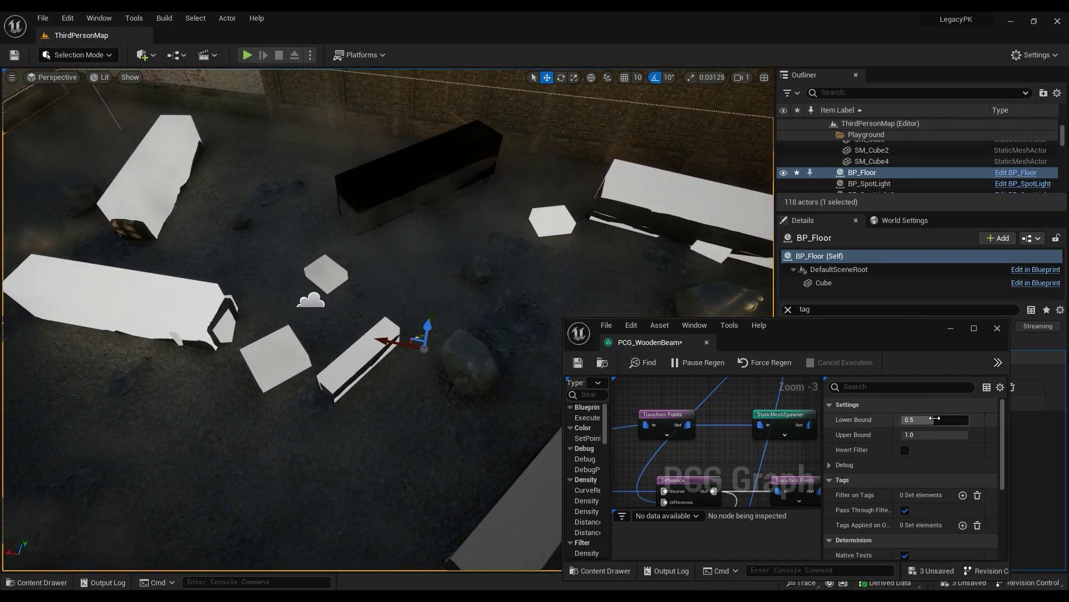
{"action": "left_click_drag", "start_coordinate": [936, 419], "coordinate": [941, 422]}
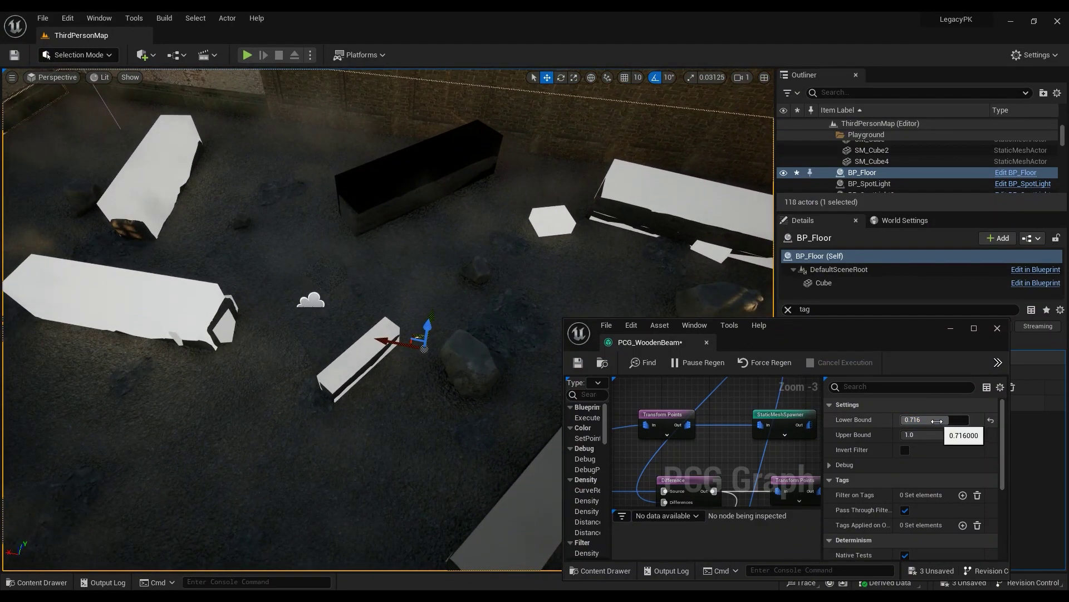
{"action": "key", "text": "Return"}
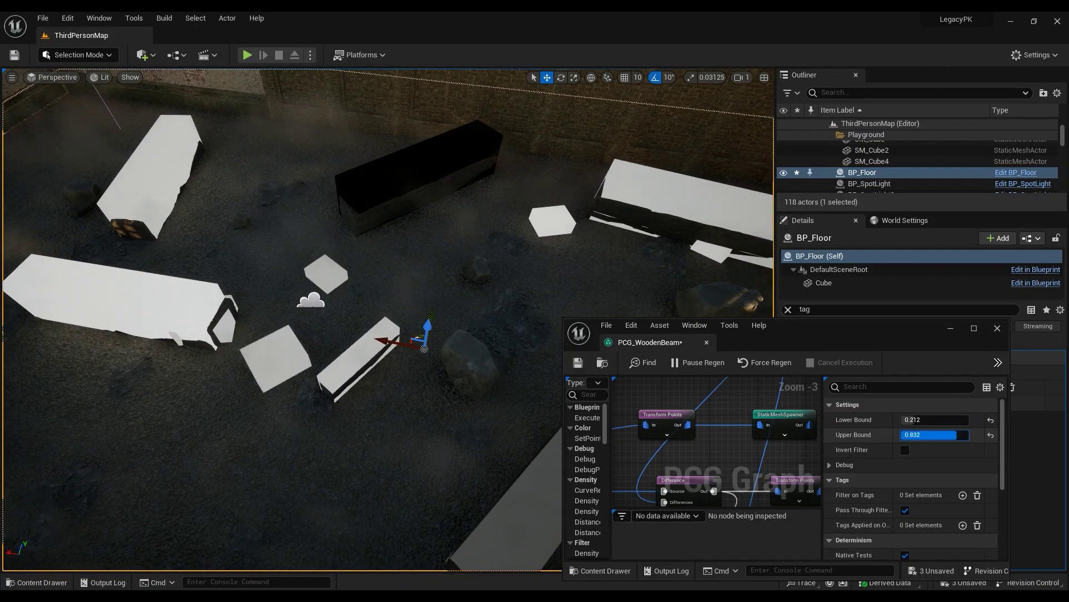
{"action": "left_click_drag", "start_coordinate": [956, 434], "coordinate": [947, 436]}
{"action": "right_click_drag", "start_coordinate": [501, 267], "coordinate": [634, 317]}
{"action": "left_click_drag", "start_coordinate": [945, 434], "coordinate": [947, 435]}
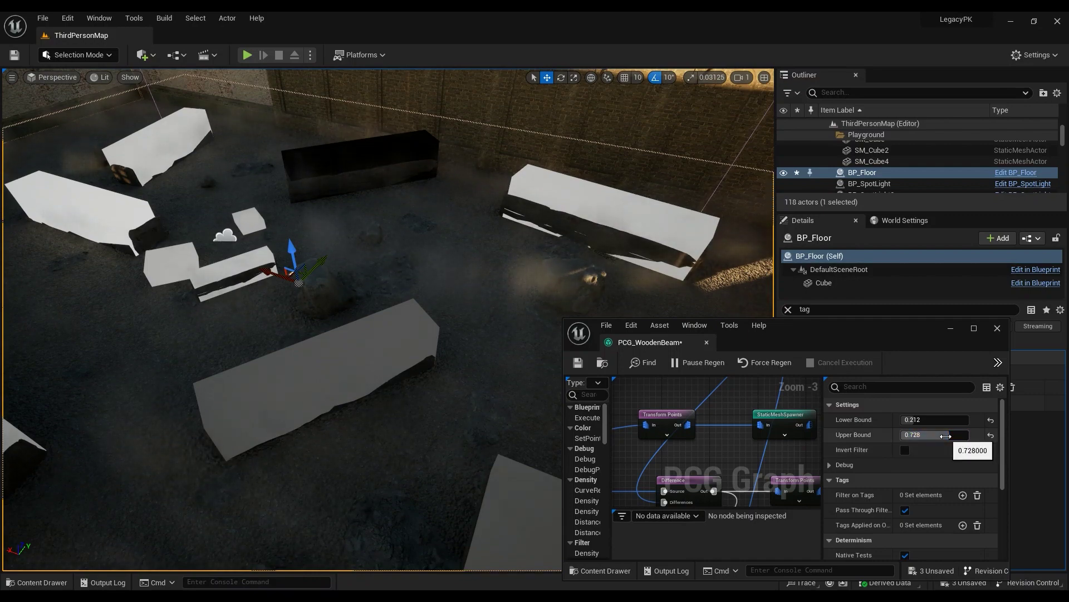
{"action": "left_click_drag", "start_coordinate": [694, 337], "coordinate": [201, 35]}
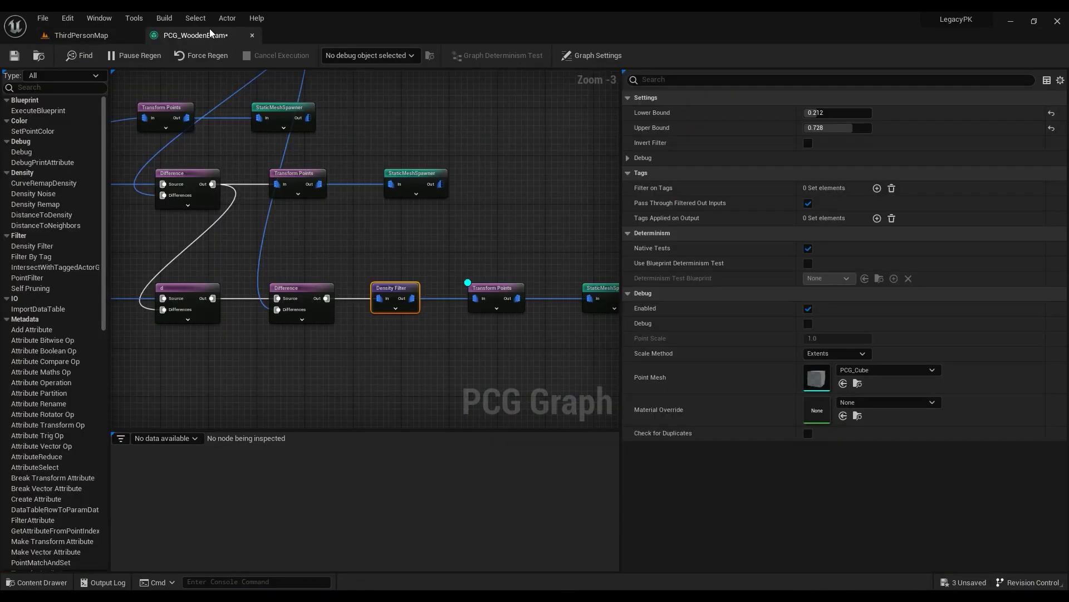
Save the PCG_WoodenBeam graph and check the filtered points in the level.
{"action": "right_click_drag", "start_coordinate": [444, 272], "coordinate": [372, 232]}
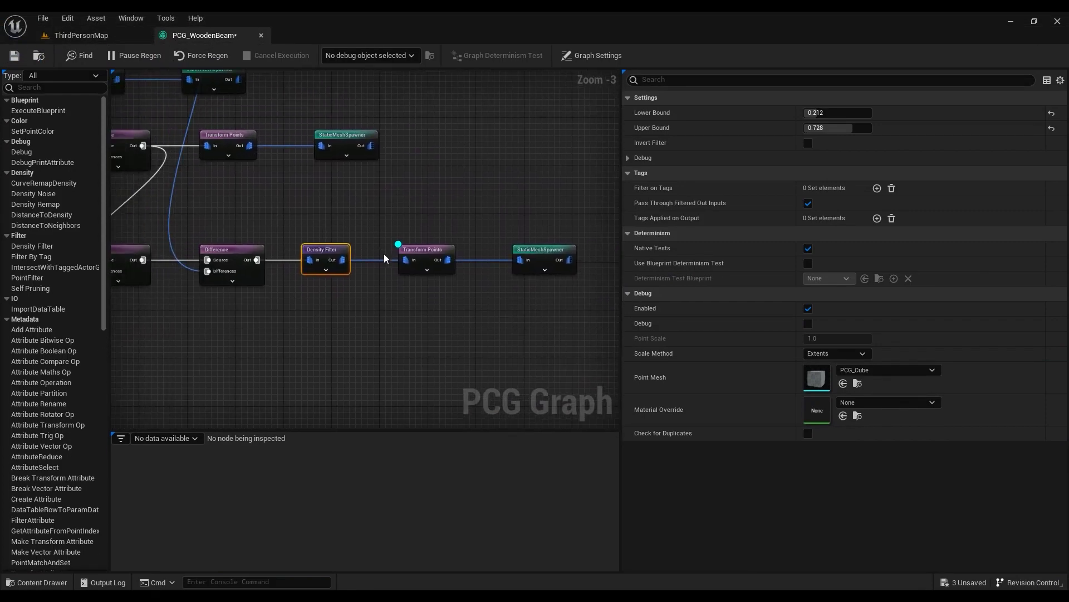
{"action": "scroll", "coordinate": [385, 258], "scroll_direction": "down", "scroll_amount": 1}
{"action": "left_click", "coordinate": [16, 56]}
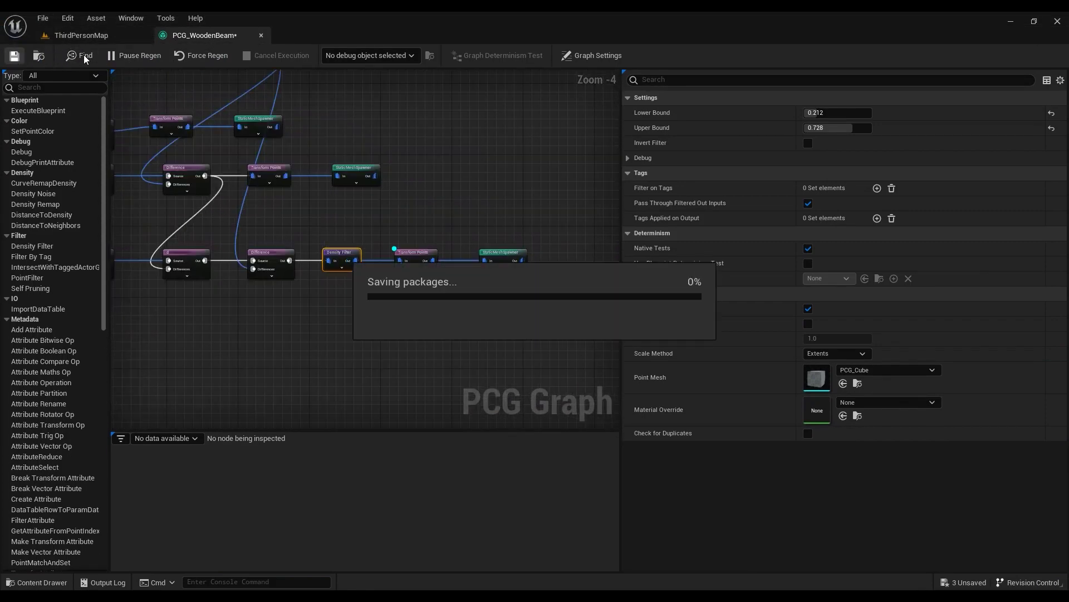
{"action": "left_click", "coordinate": [78, 35]}
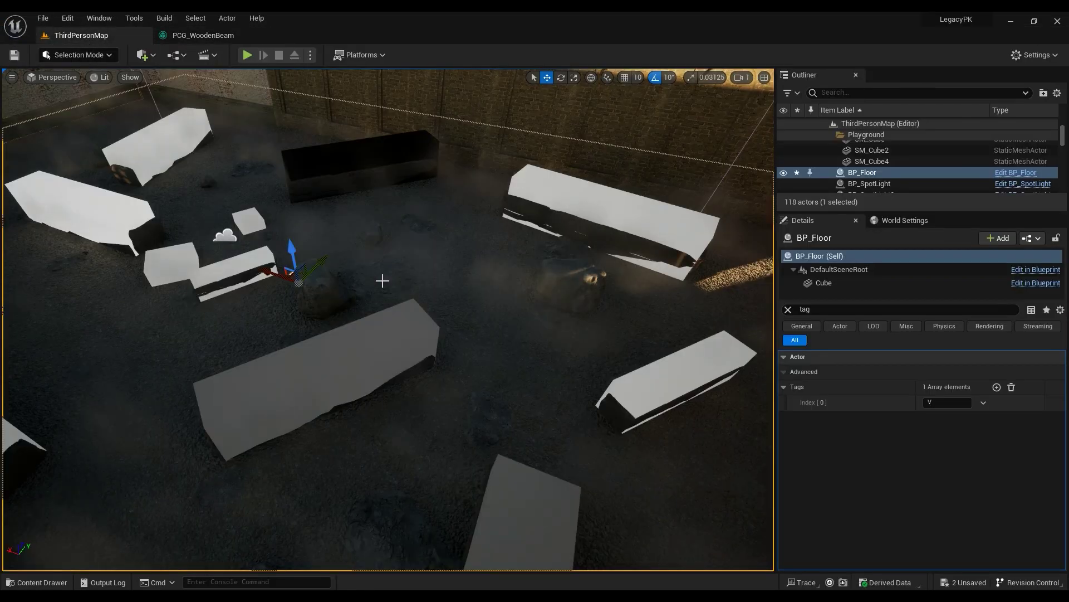
Turn off debug display for the bottom-row Transform Points and check the level.
{"action": "left_click", "coordinate": [202, 35]}
{"action": "left_click", "coordinate": [397, 259]}
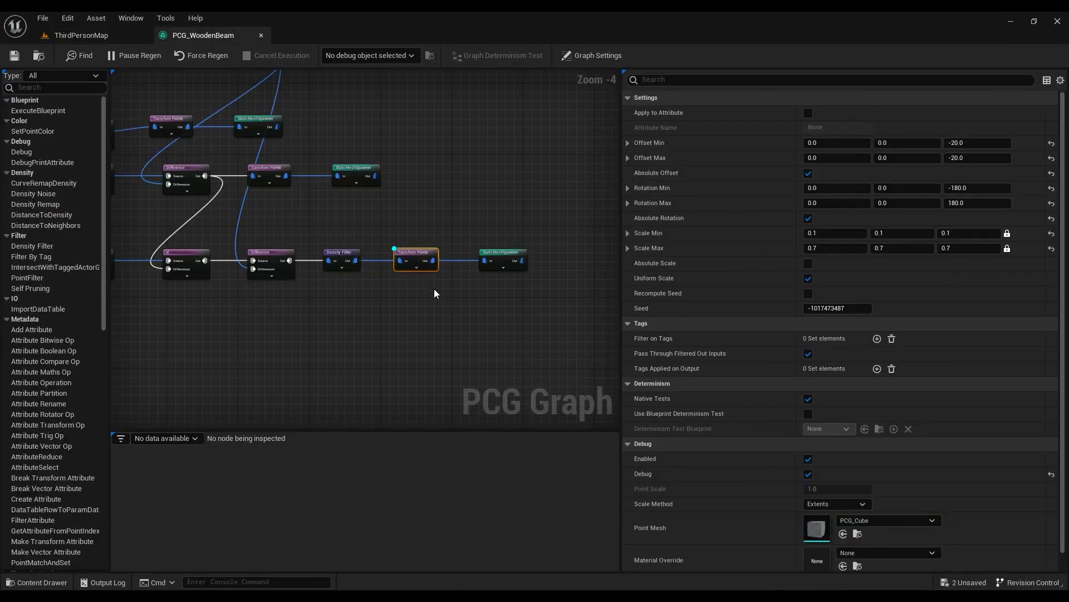
{"action": "right_click", "coordinate": [409, 256]}
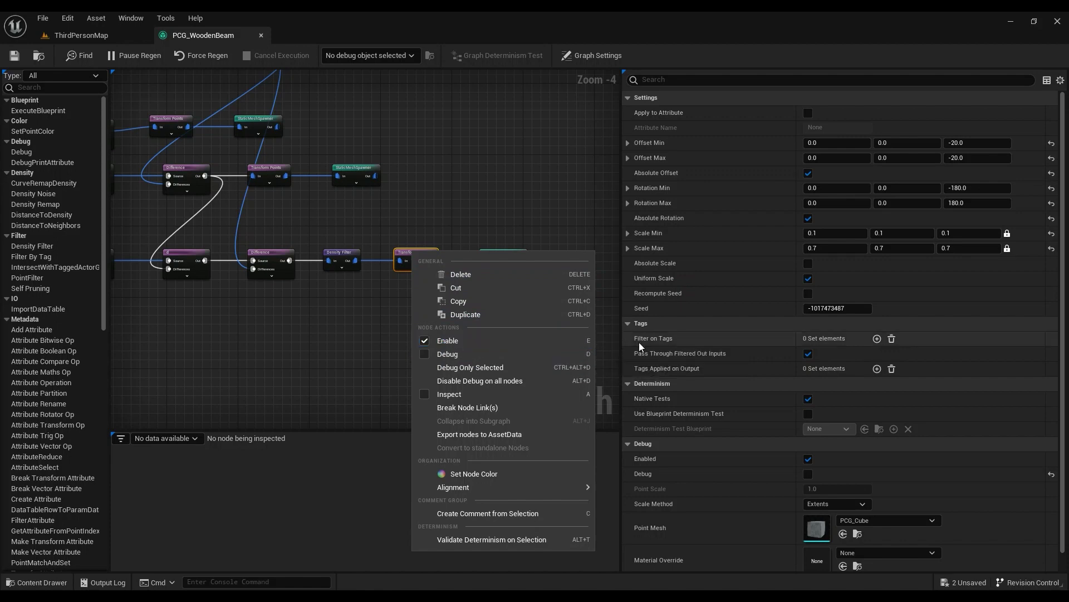
{"action": "left_click", "coordinate": [390, 321]}
{"action": "left_click", "coordinate": [417, 253]}
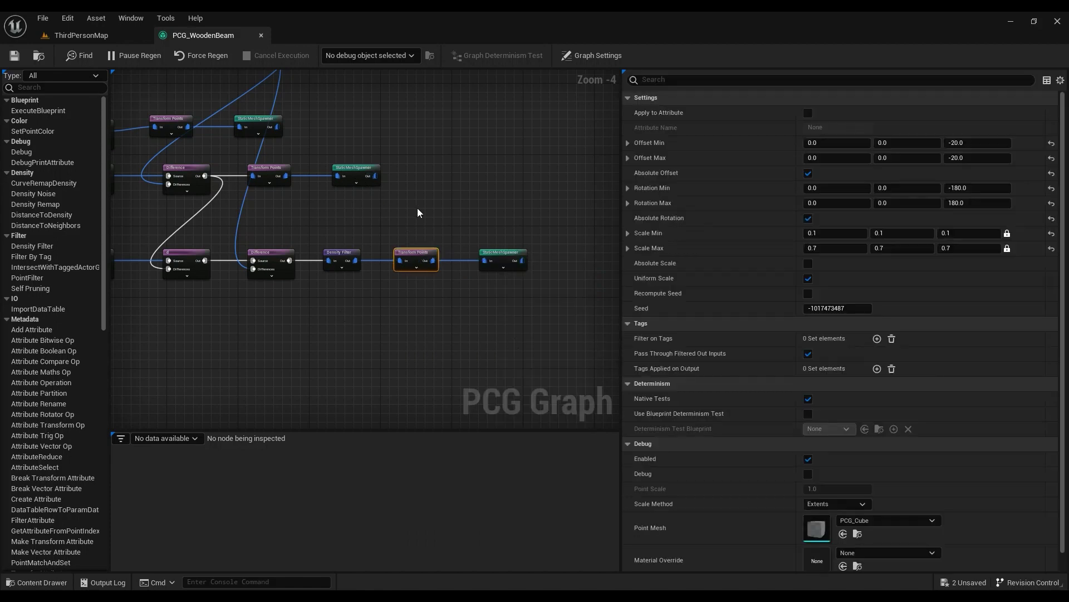
{"action": "left_click", "coordinate": [416, 208]}
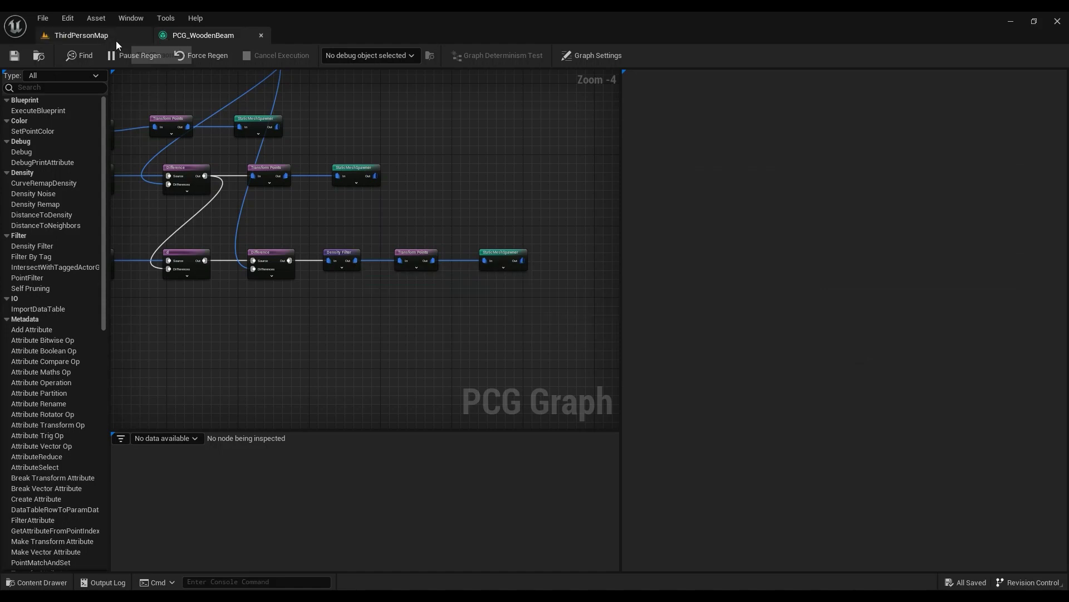
{"action": "left_click", "coordinate": [108, 38]}
Turn off debug display for the Self Pruning node and save the PCG_WoodenBeam graph.
{"action": "left_click", "coordinate": [201, 36]}
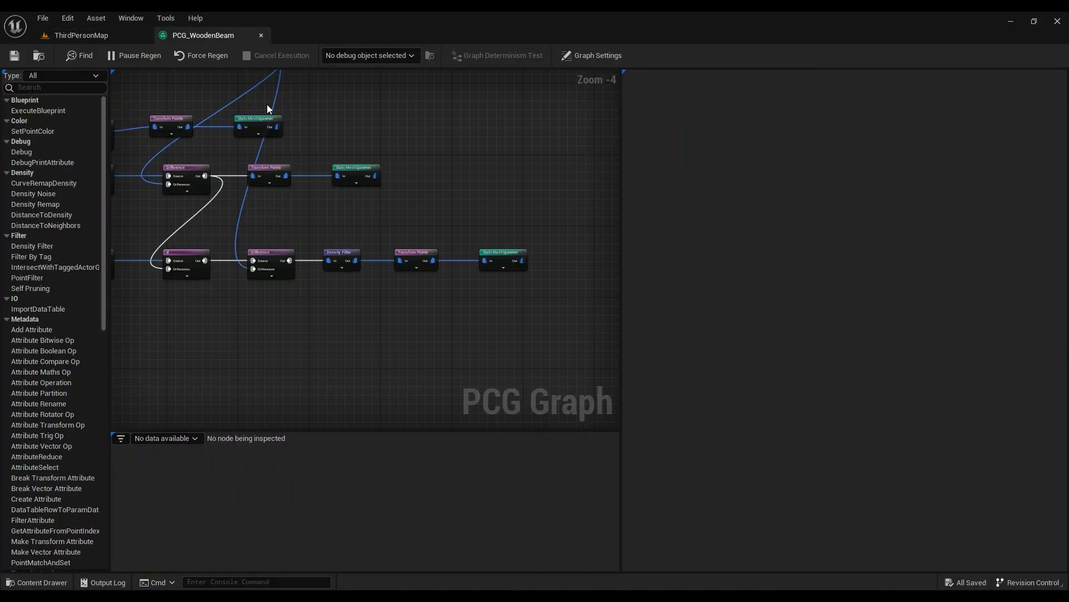
{"action": "left_click", "coordinate": [437, 192]}
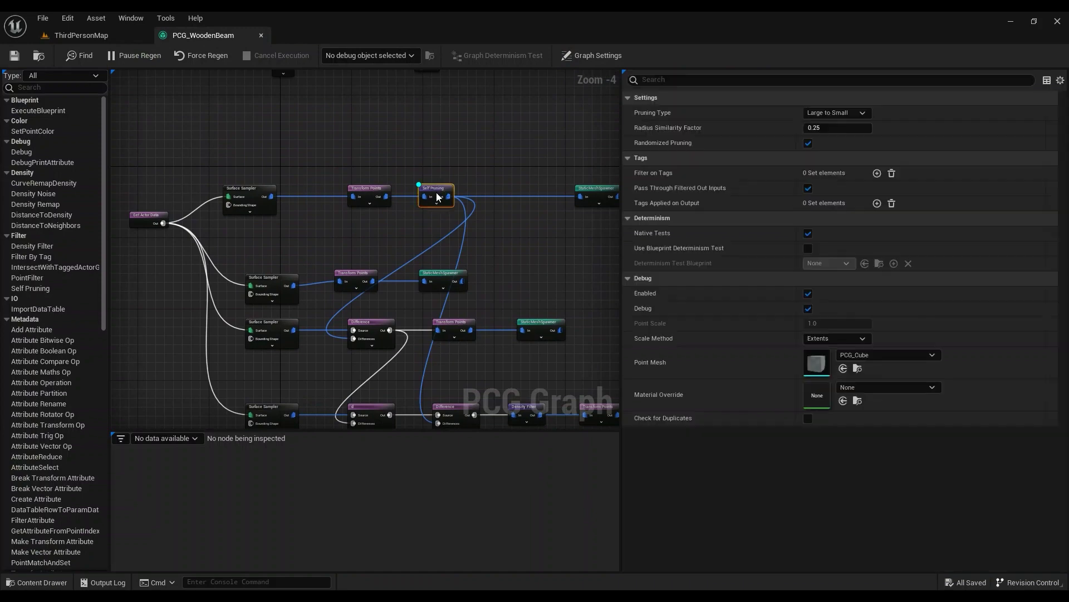
{"action": "key", "text": "d"}
{"action": "left_click", "coordinate": [17, 56]}
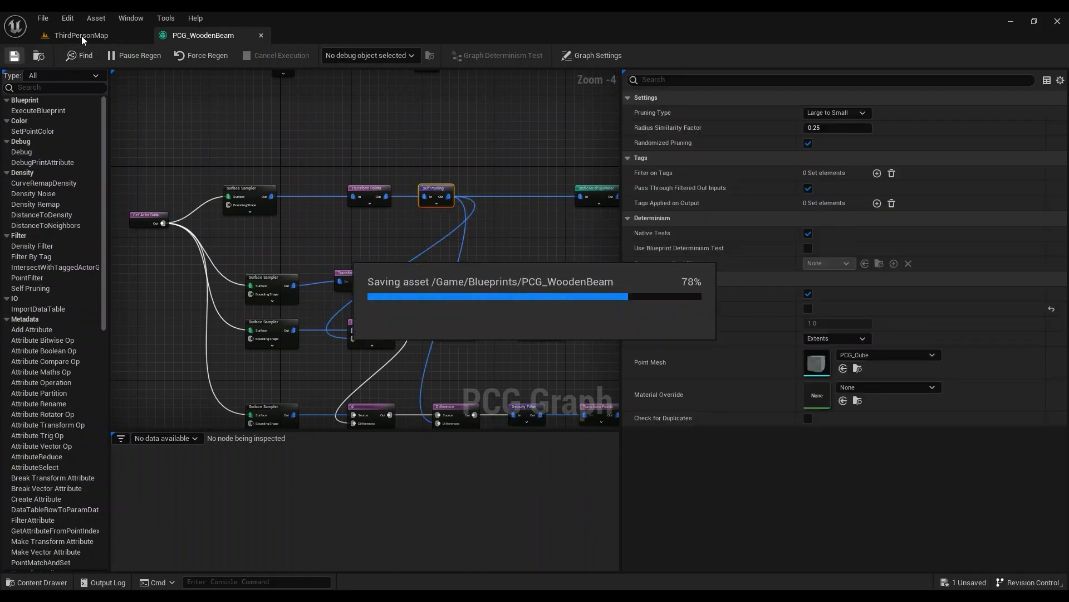
Play the level, walk among the scattered beams and rocks to examine the result, and stop the play session.
{"action": "left_click", "coordinate": [81, 35]}
{"action": "right_click_drag", "start_coordinate": [388, 319], "coordinate": [489, 325]}
{"action": "key", "text": "s"}
{"action": "left_click", "coordinate": [248, 55]}
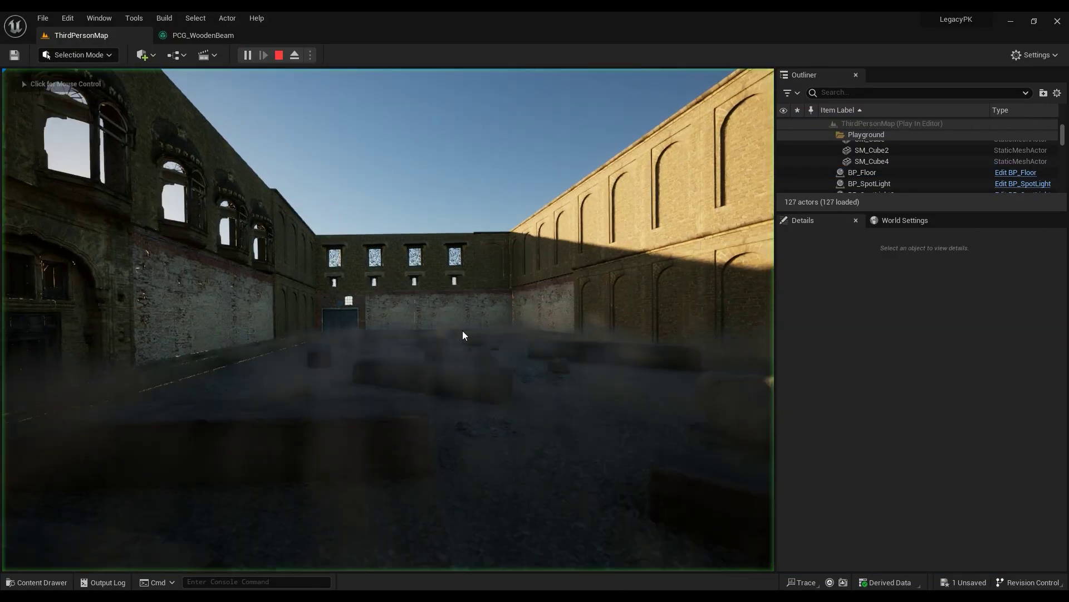
{"action": "key", "text": "w"}
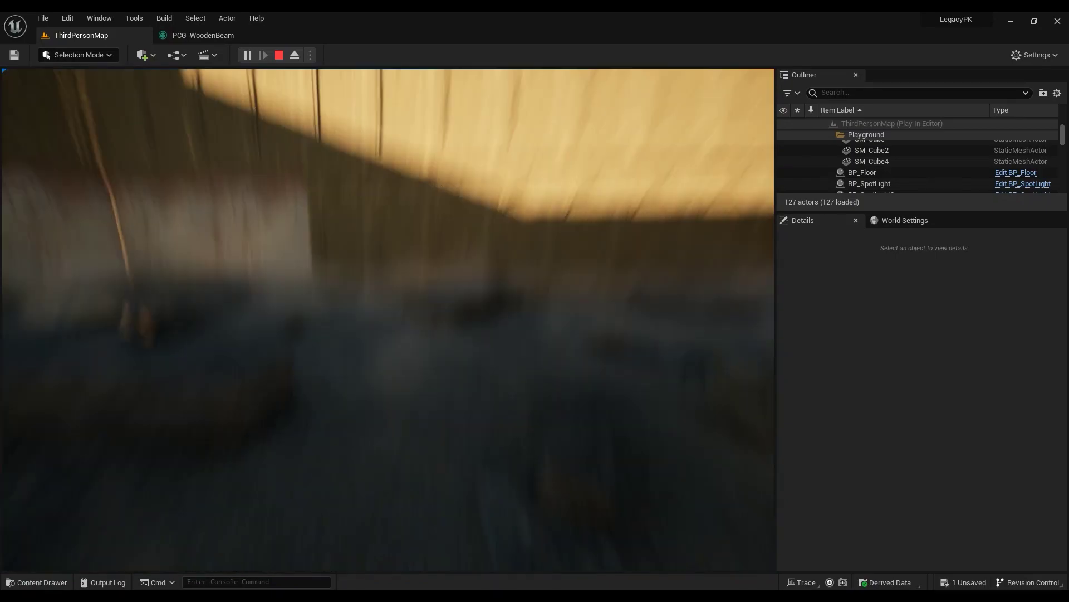
{"action": "key", "text": "Escape"}
{"action": "key", "text": "f"}
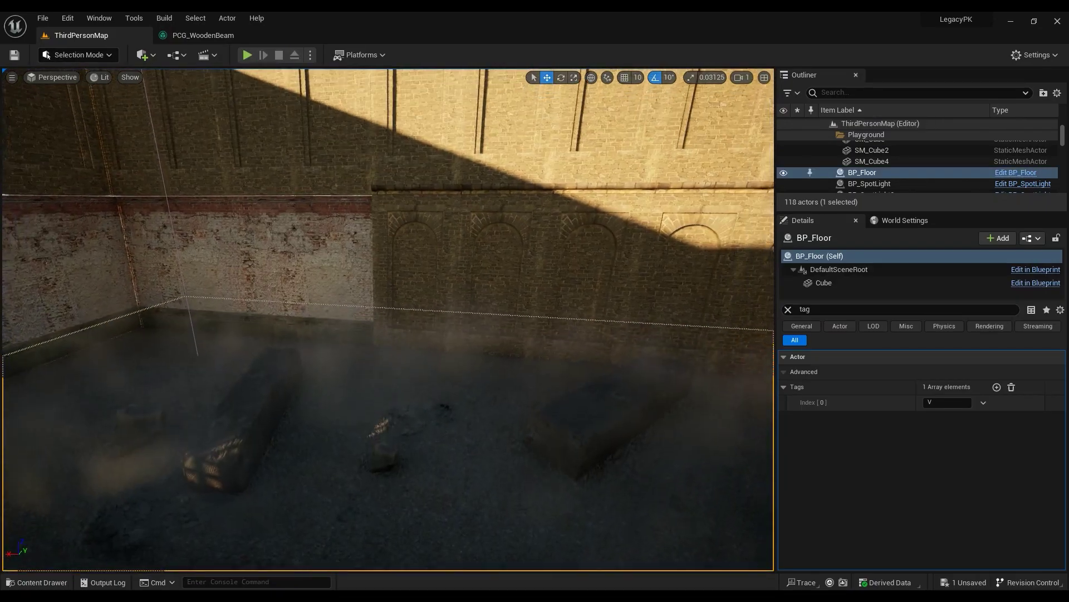